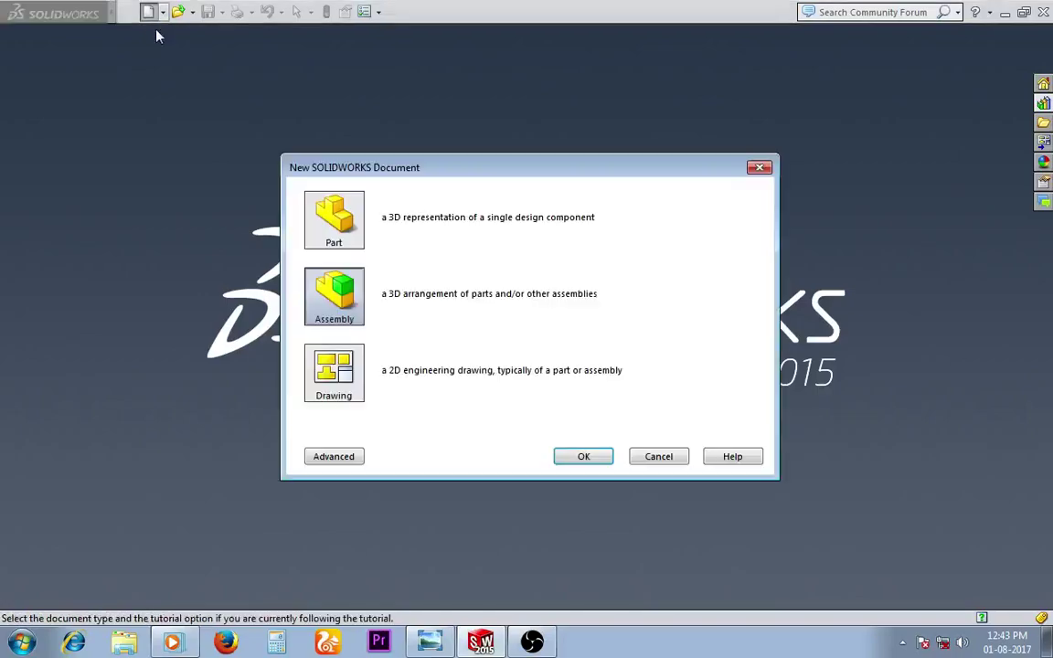
Step: Create a new part with a plain white background and start a sketch on the Top Plane
double_click(333, 219)
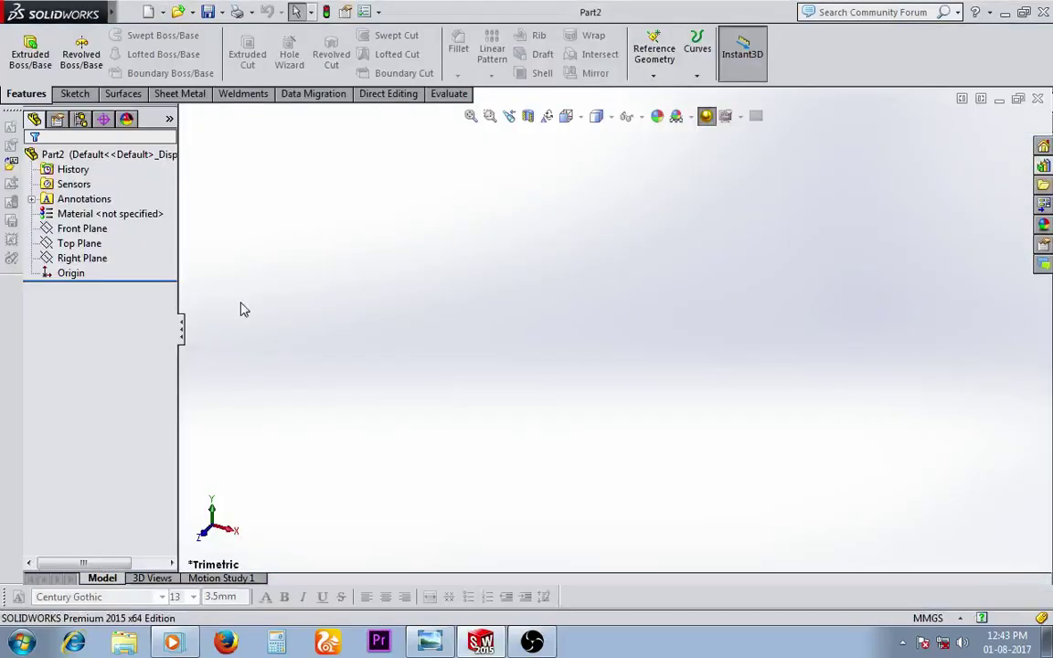
left_click(676, 116)
left_click(684, 154)
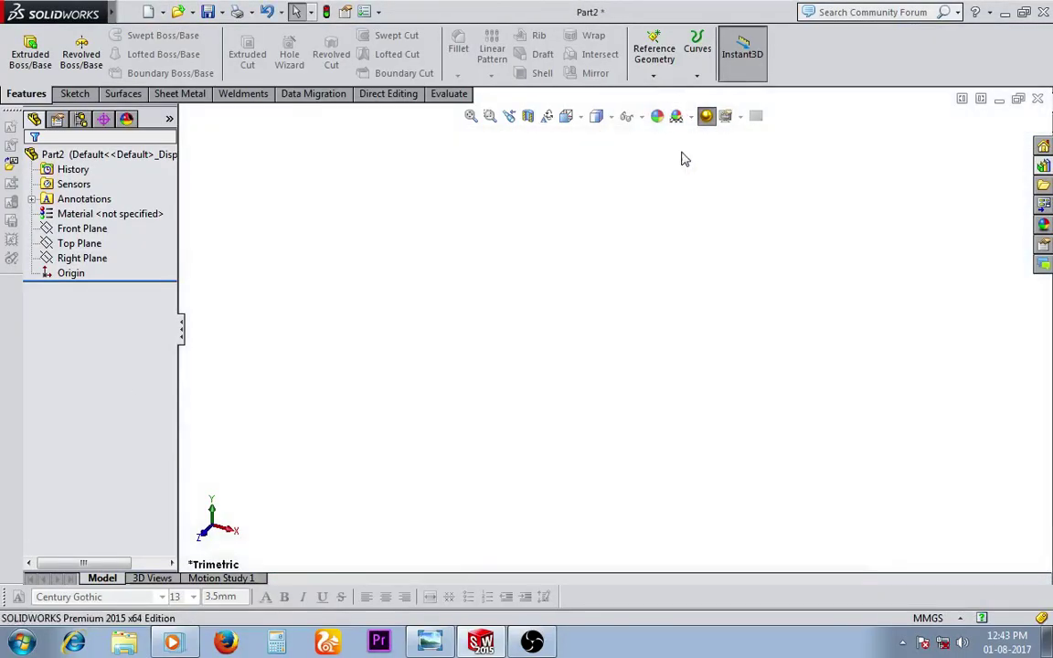
left_click(82, 243)
left_click(101, 219)
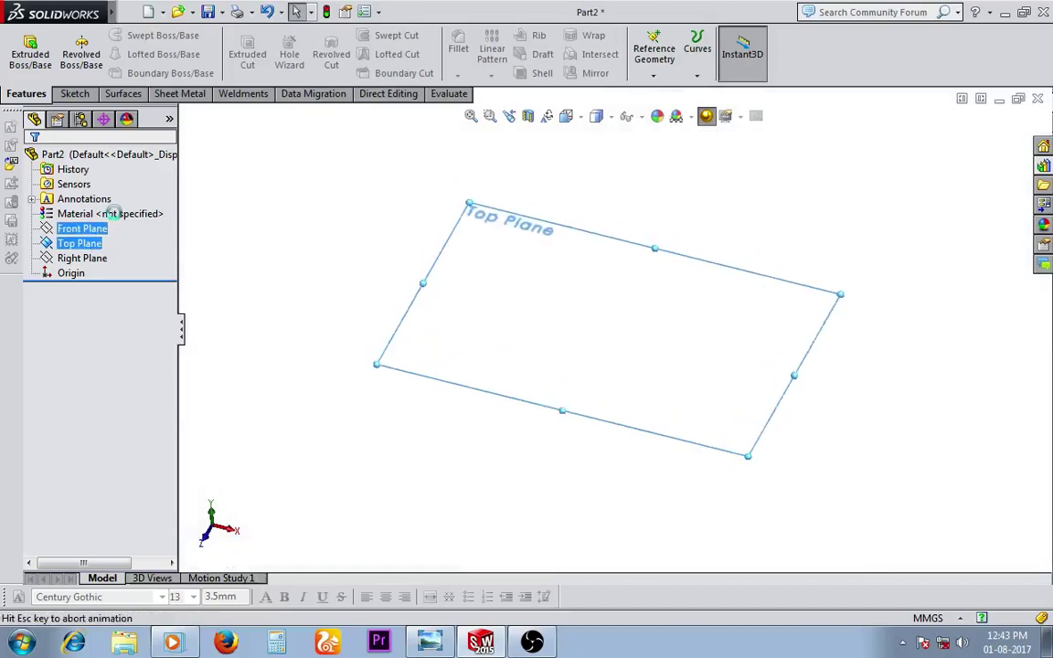
Step: Draw a circle centred on the origin
left_click(135, 34)
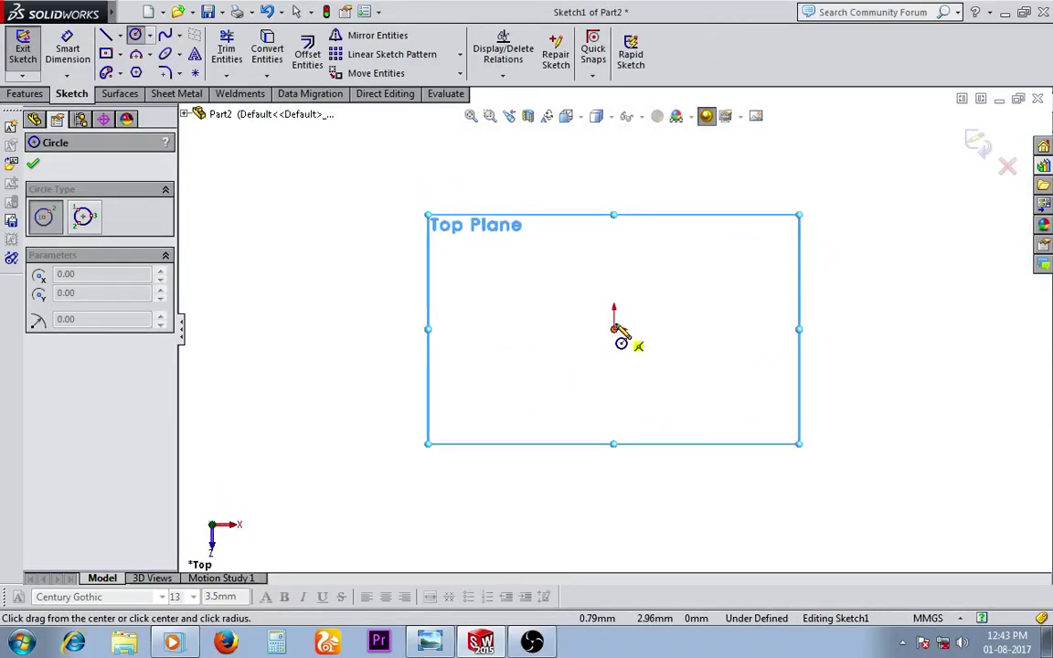
left_click(613, 324)
key("Escape")
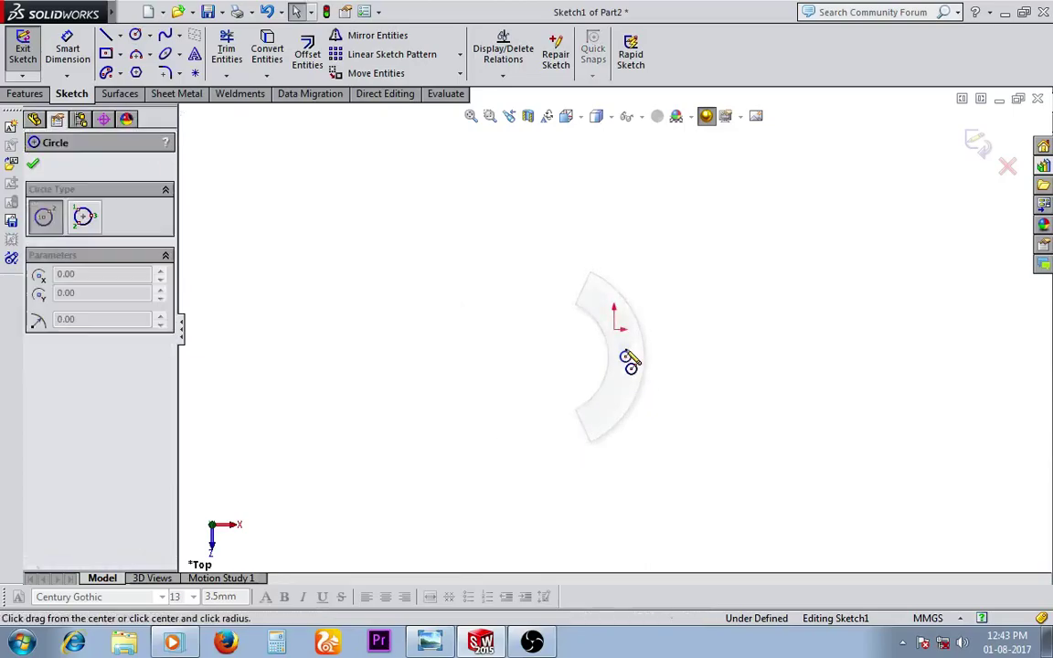
right_click_drag(552, 364, 626, 355)
left_click(615, 330)
left_click(655, 353)
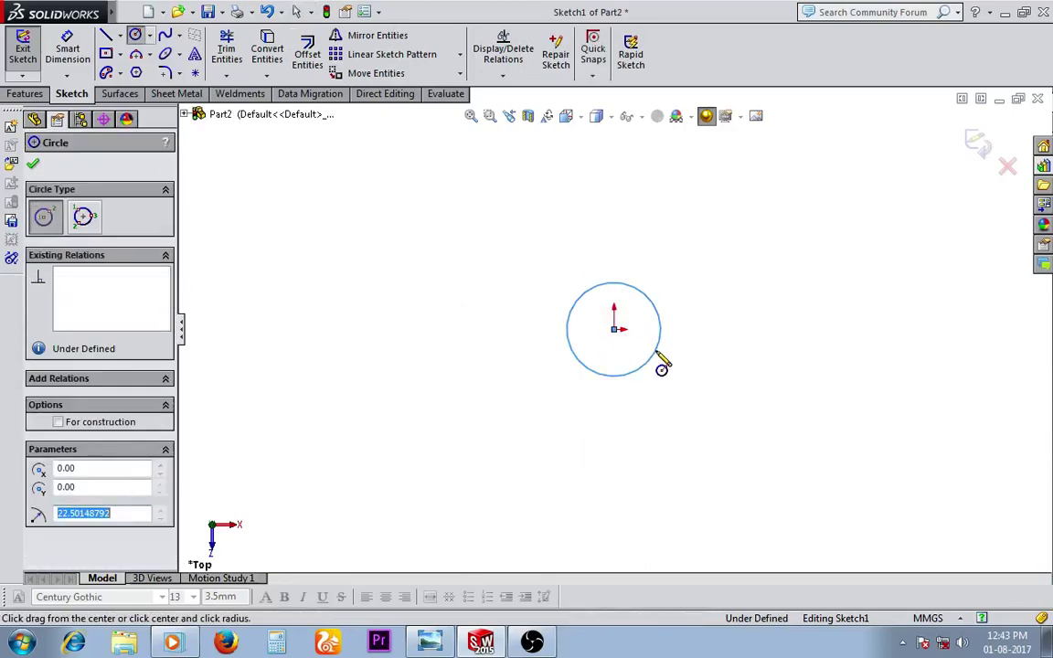
key("Escape")
Step: Draw a vertical line up from the origin and a second circle at its top end
right_click_drag(722, 402, 588, 345)
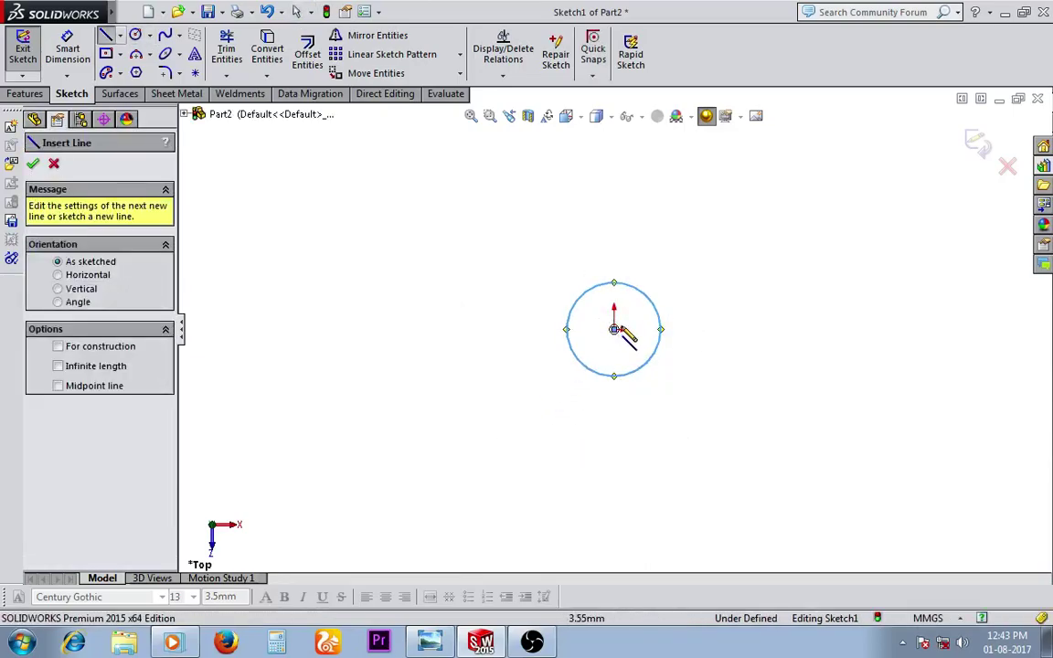
left_click(614, 329)
left_click(615, 206)
right_click_drag(614, 206, 628, 207)
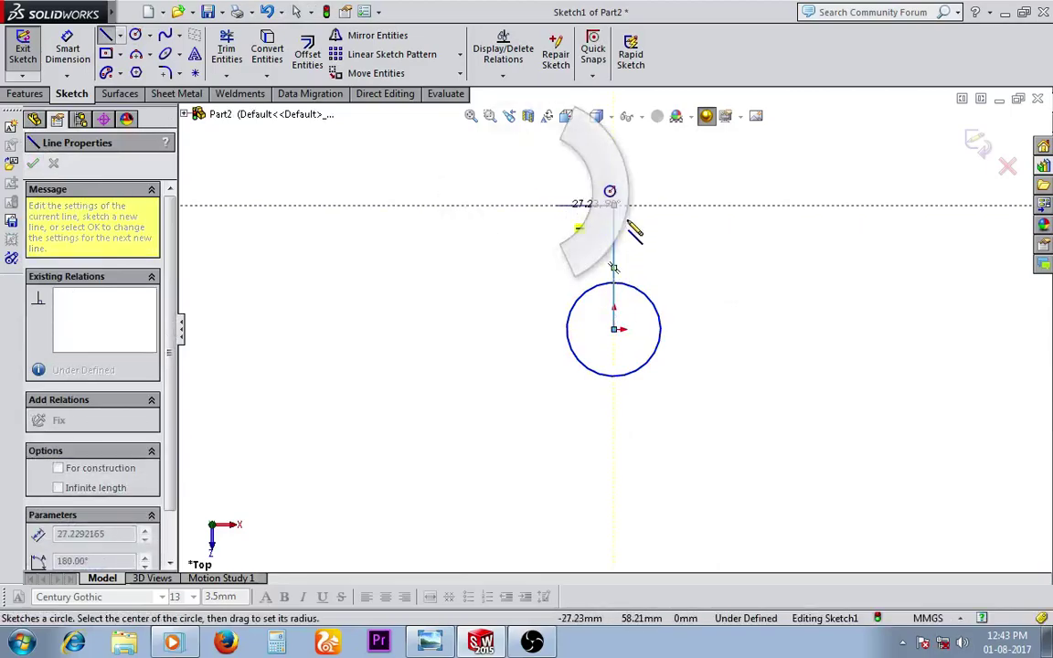
left_click(614, 205)
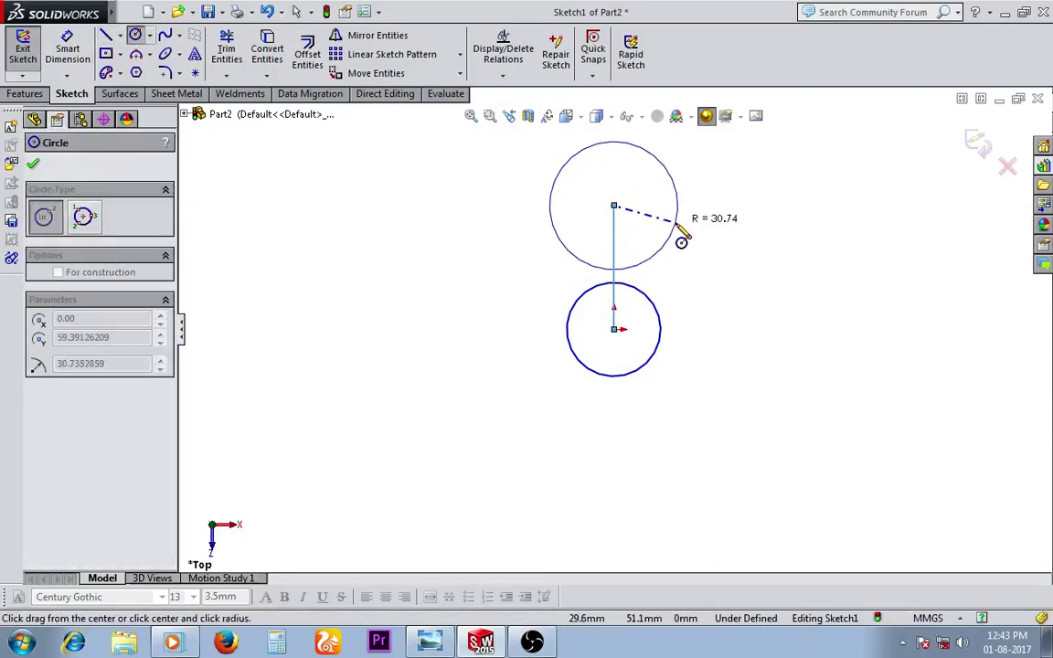
left_click(666, 222)
key("Escape")
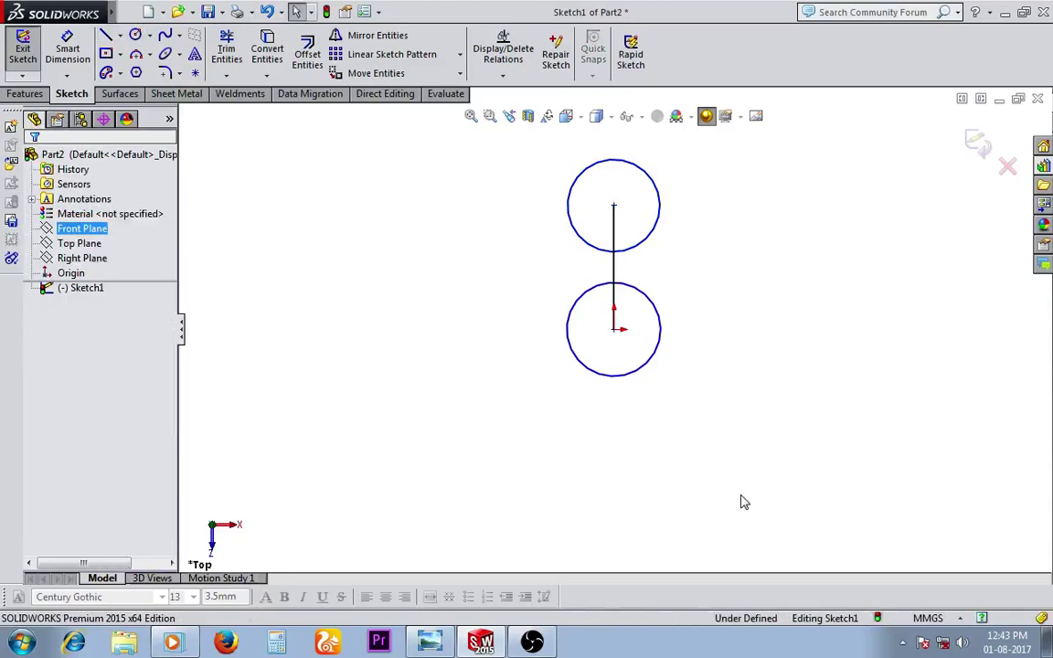
right_click_drag(743, 502, 736, 461)
Step: Dimension the origin circle to a 22 mm diameter
left_click(660, 340)
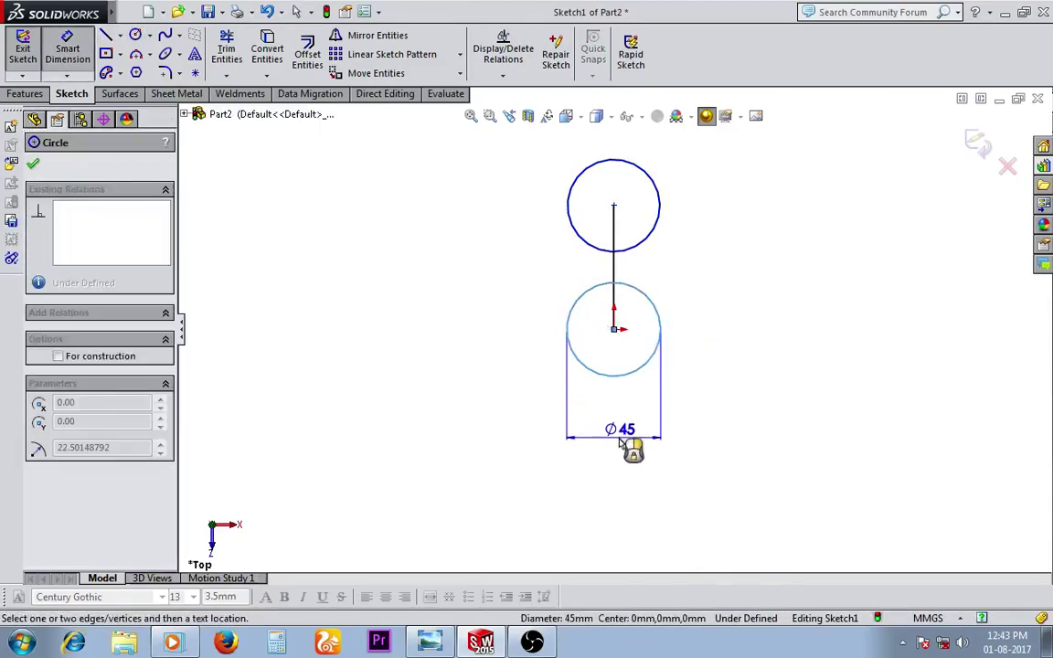
left_click(621, 443)
type("22")
key("Return")
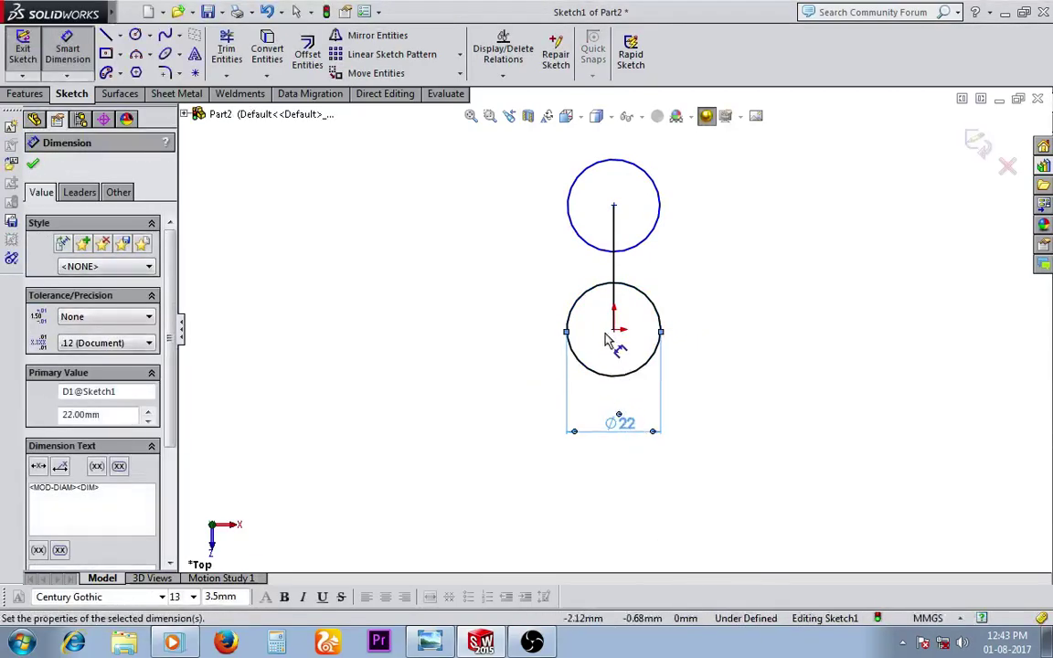
key("Escape")
Step: Convert the vertical line into construction geometry
left_click(613, 275)
left_click(98, 422)
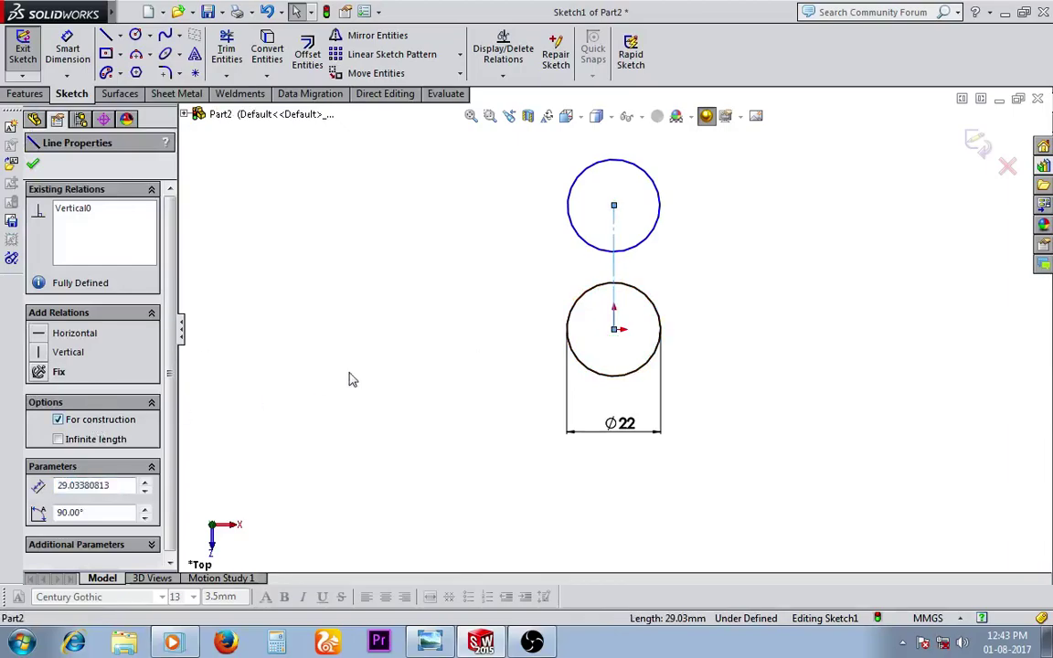
key("Escape")
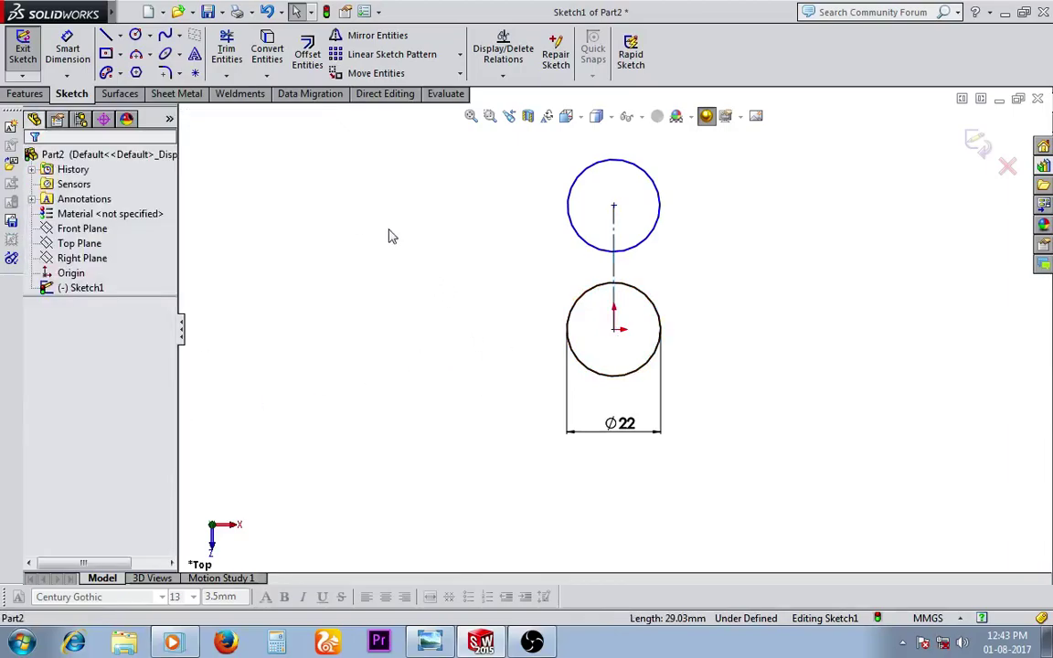
Step: Add a construction circle centred on the origin through the upper circle's centre
right_click_drag(388, 237, 434, 274)
left_click(613, 329)
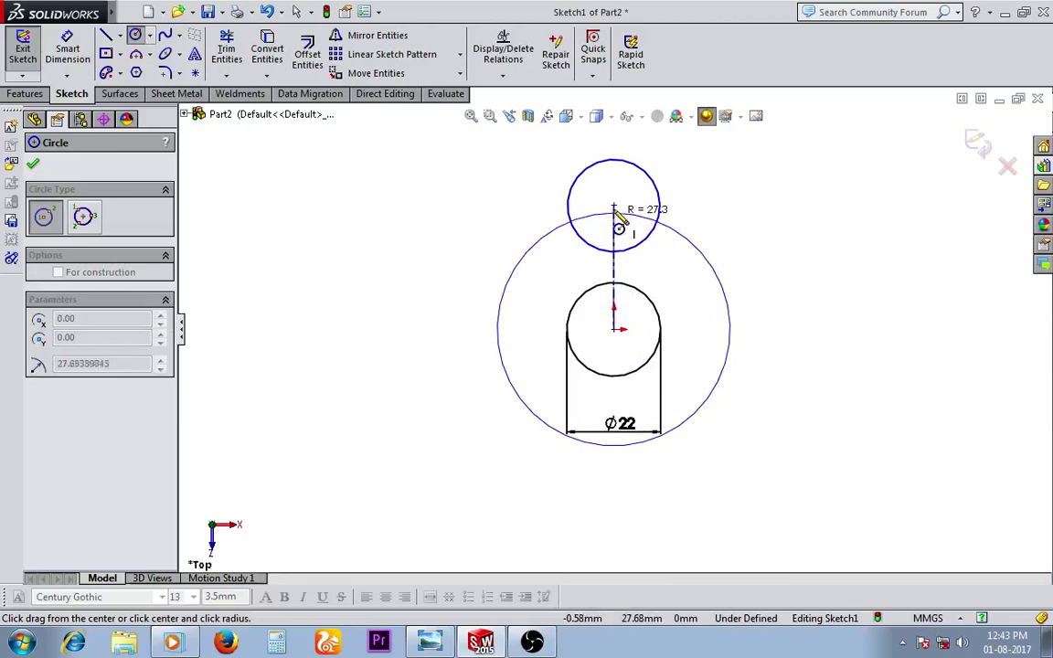
left_click(613, 206)
key("Escape")
left_click(538, 243)
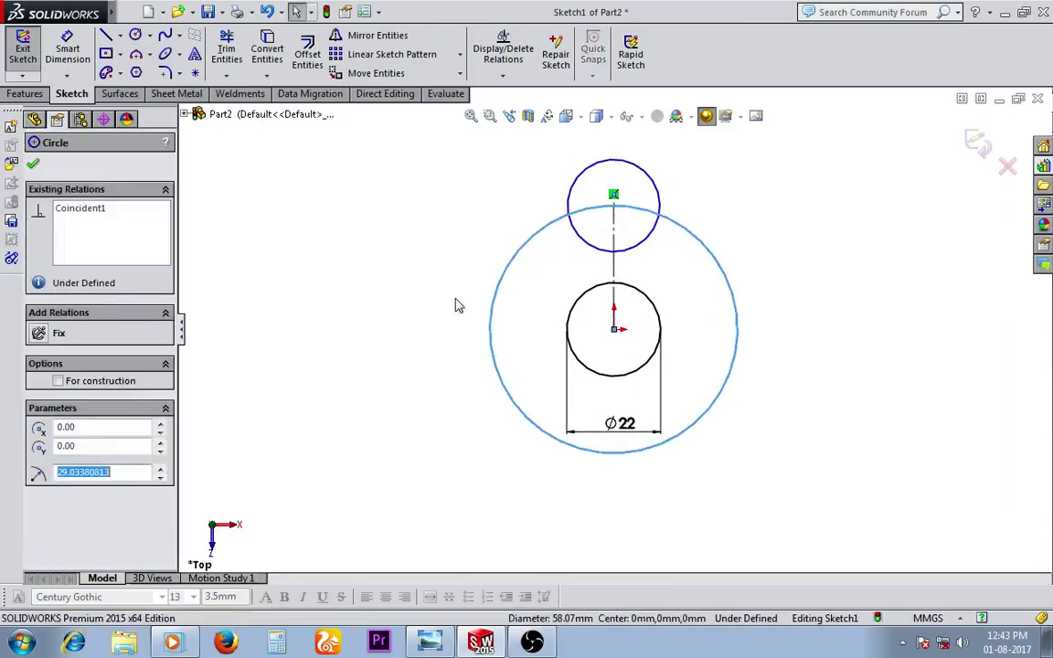
left_click(94, 388)
left_click(269, 386)
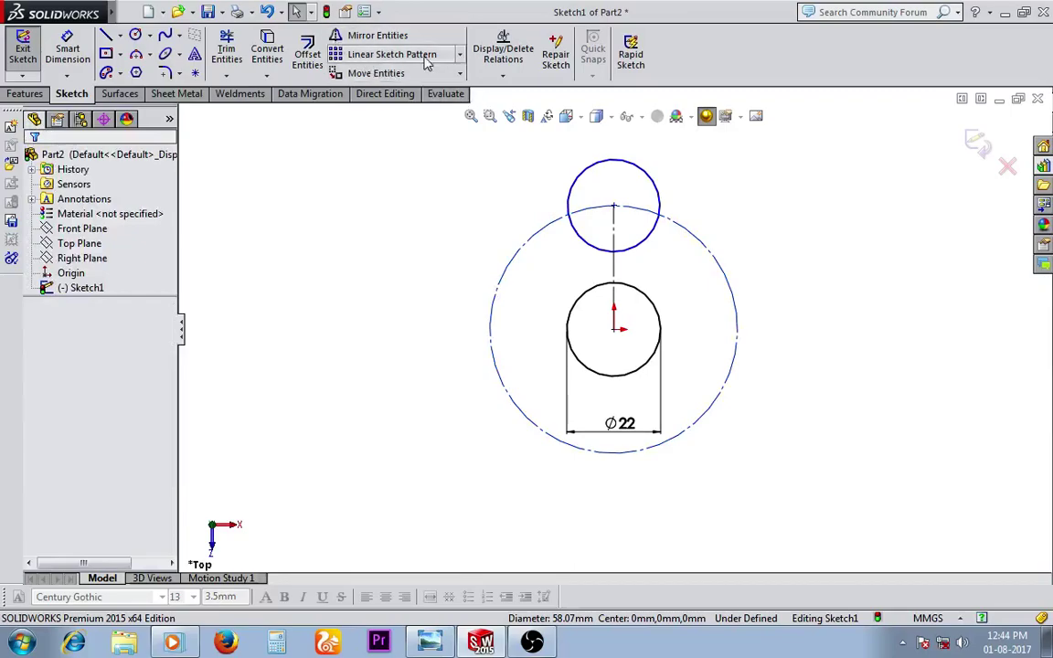
Step: Circular-pattern the upper circle into three instances around the origin
left_click(461, 54)
left_click(402, 87)
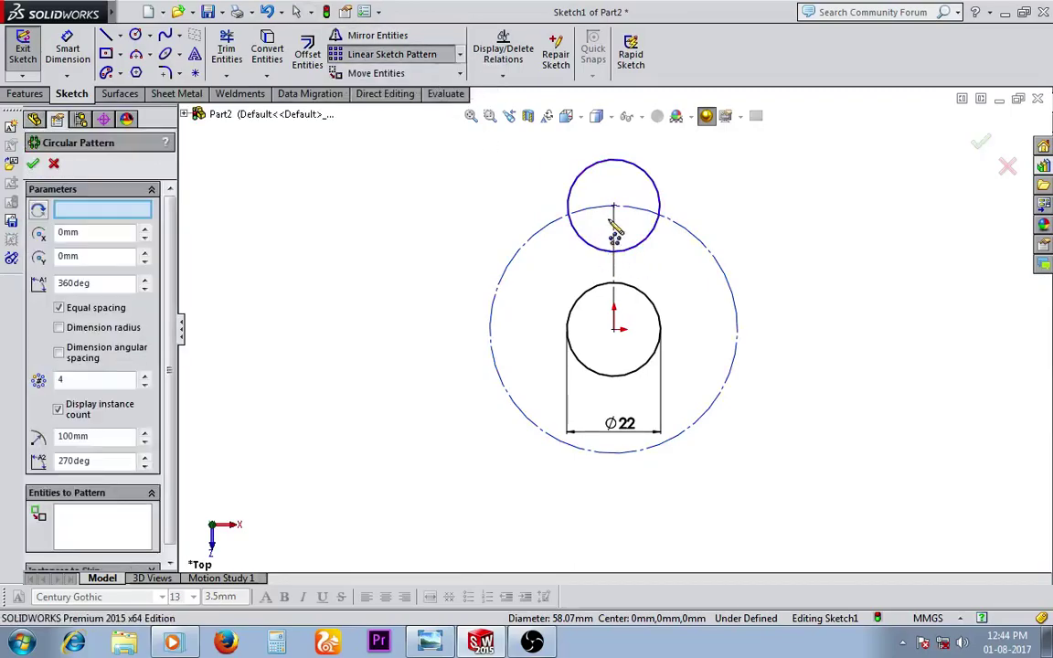
left_click(656, 202)
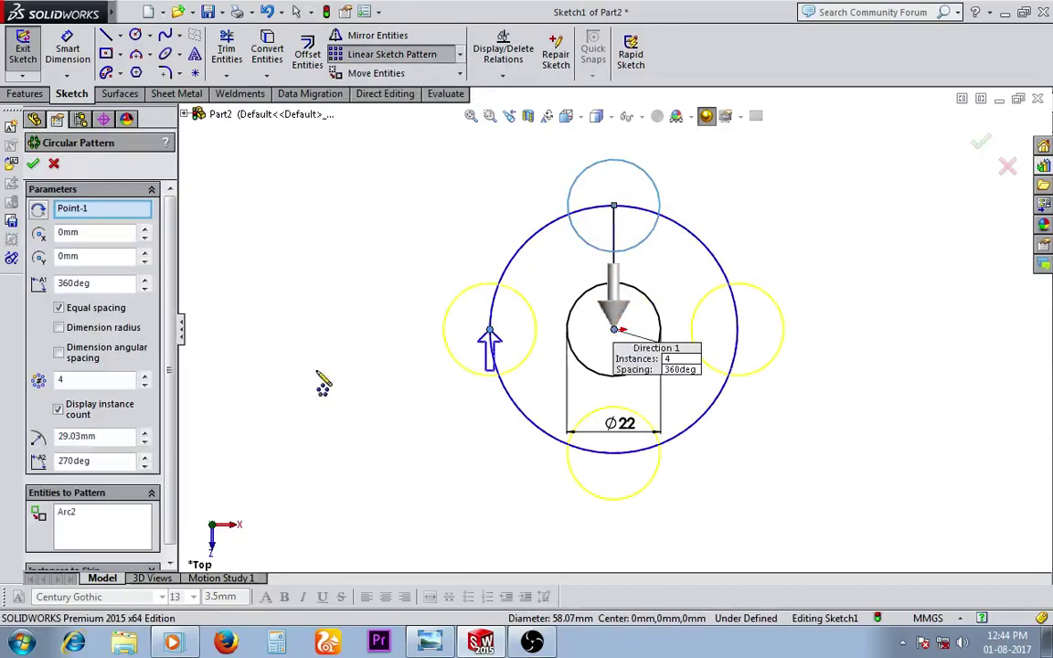
double_click(62, 379)
type("3")
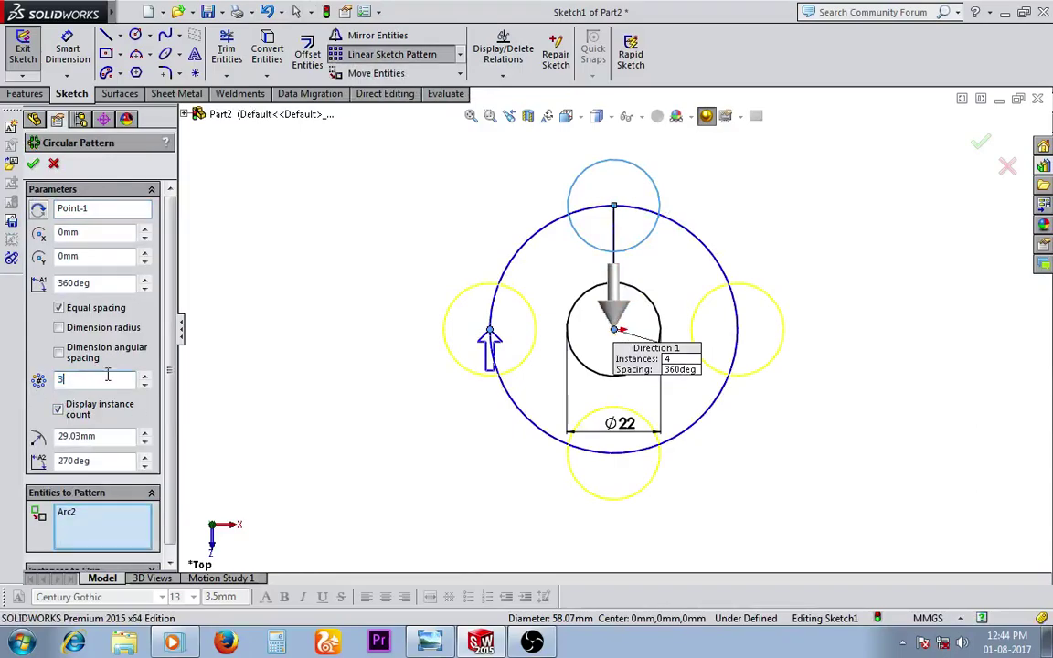
left_click(36, 166)
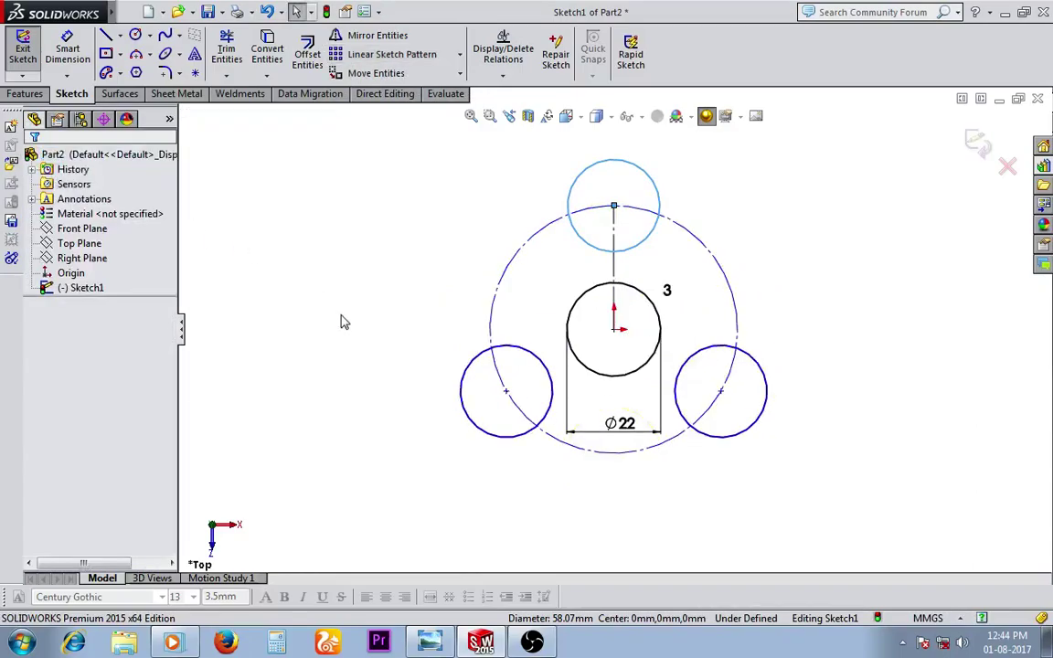
Step: Dimension the vertical construction line to 30 mm
right_click_drag(521, 511, 516, 233)
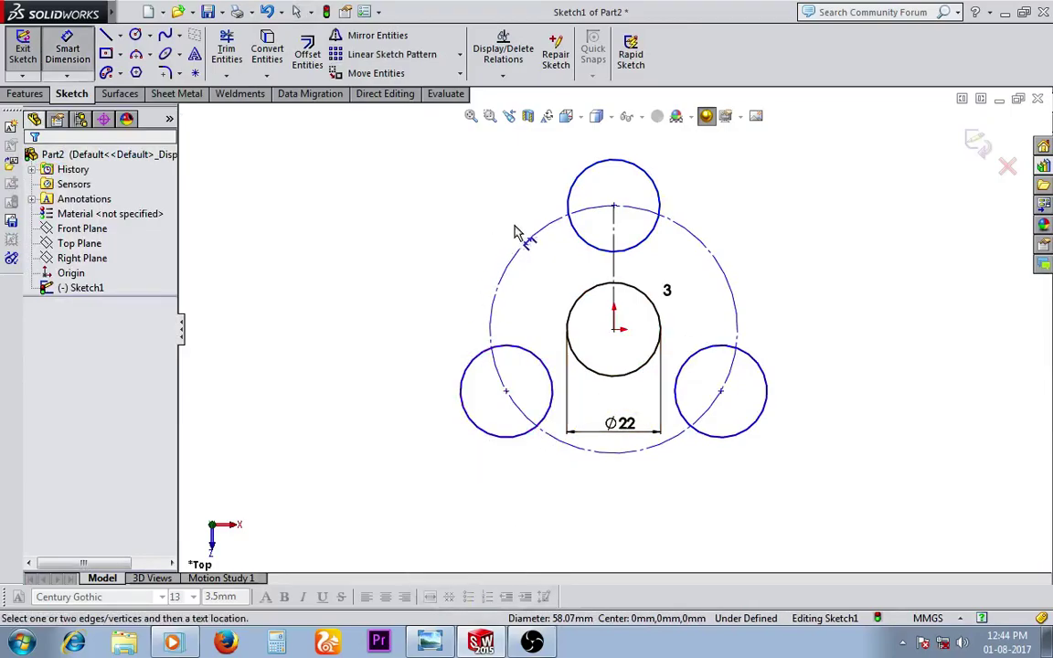
left_click(614, 274)
left_click(755, 278)
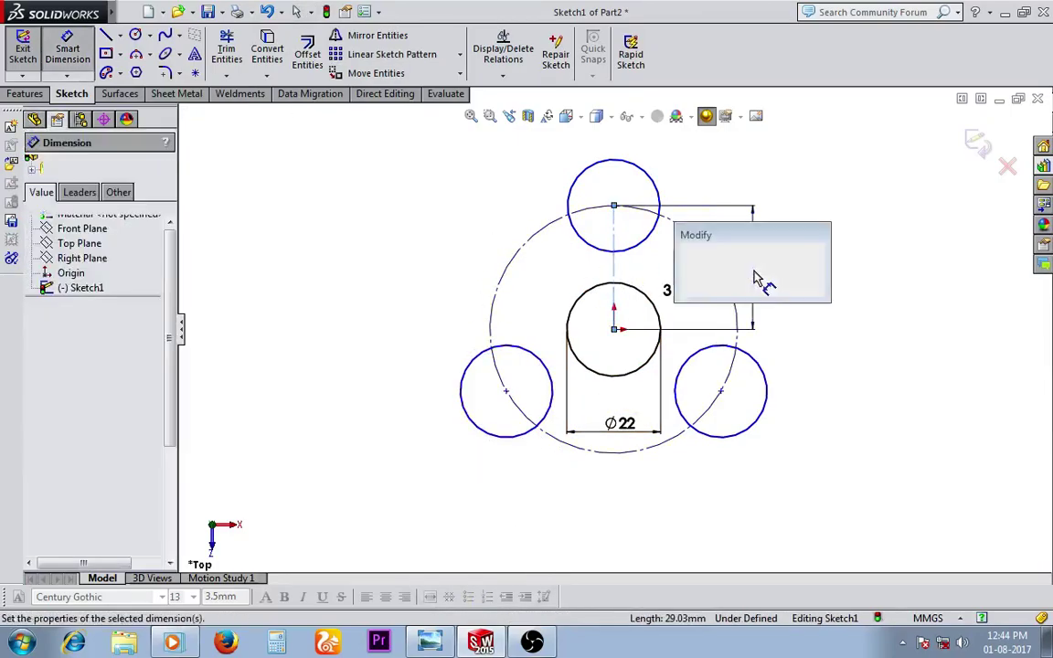
type("30")
key("Return")
key("Escape")
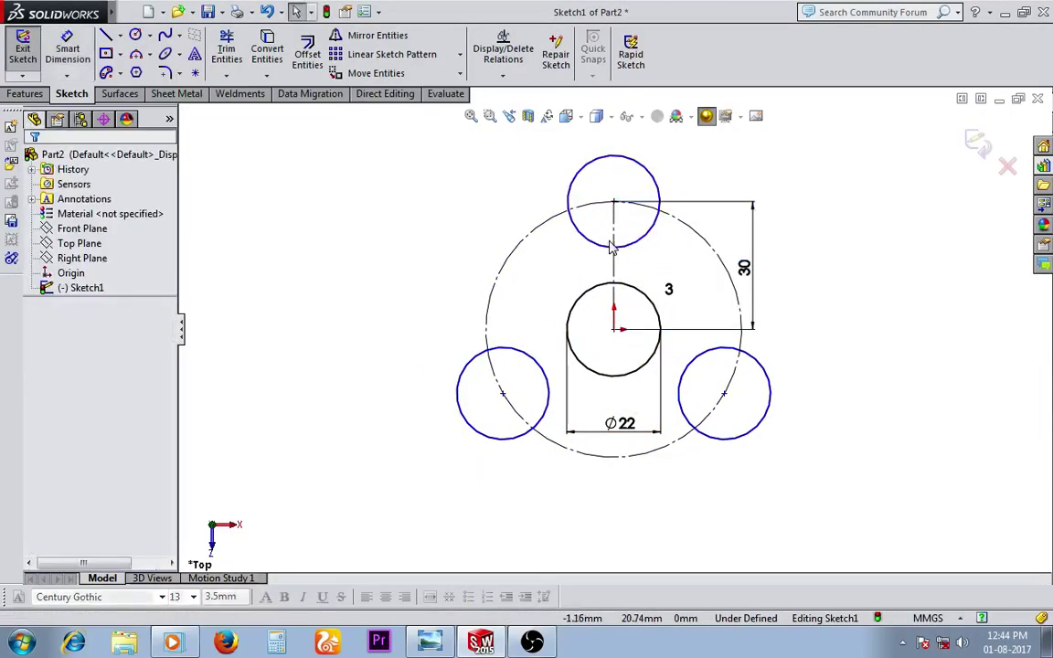
Step: Make the top, centre, right and left circles equal in size
left_click(653, 181)
left_click(657, 316, "ctrl")
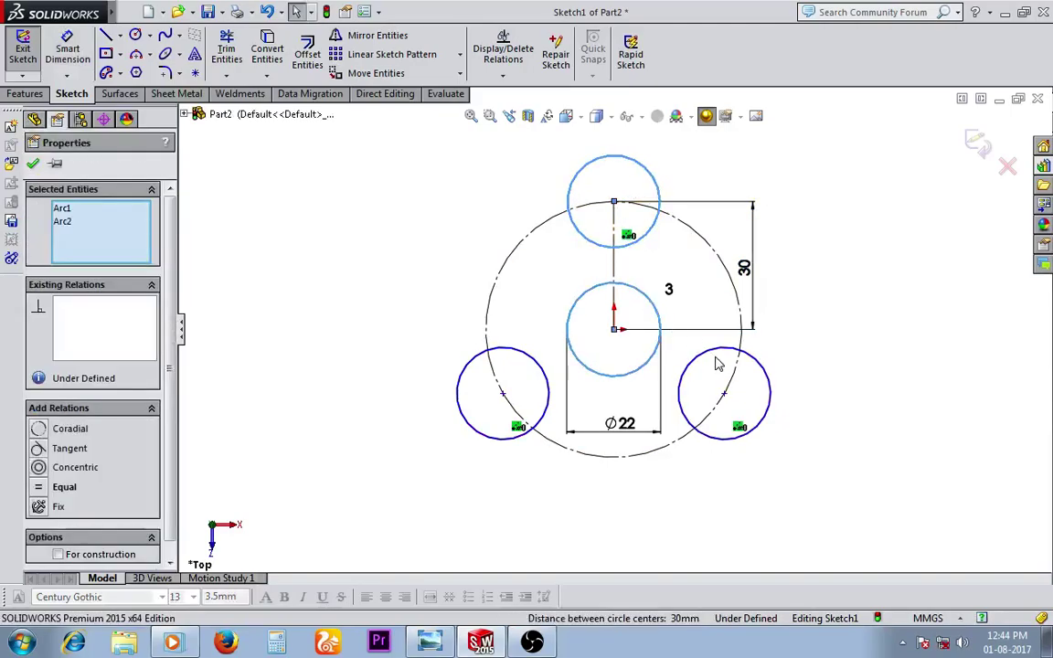
left_click(714, 364, "ctrl")
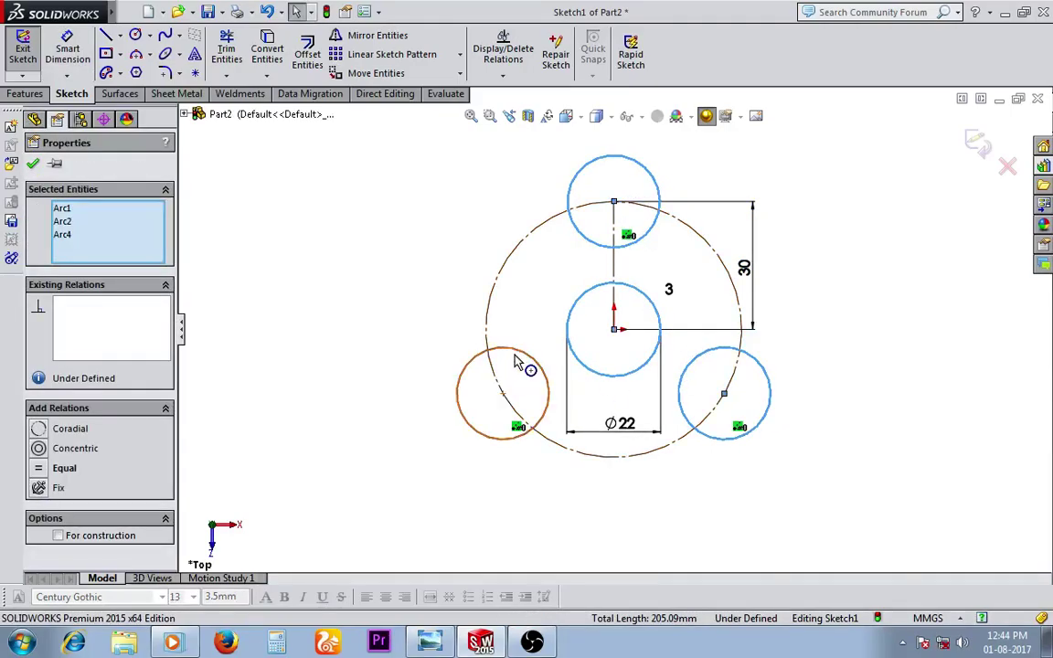
left_click(518, 359, "ctrl")
left_click(71, 473)
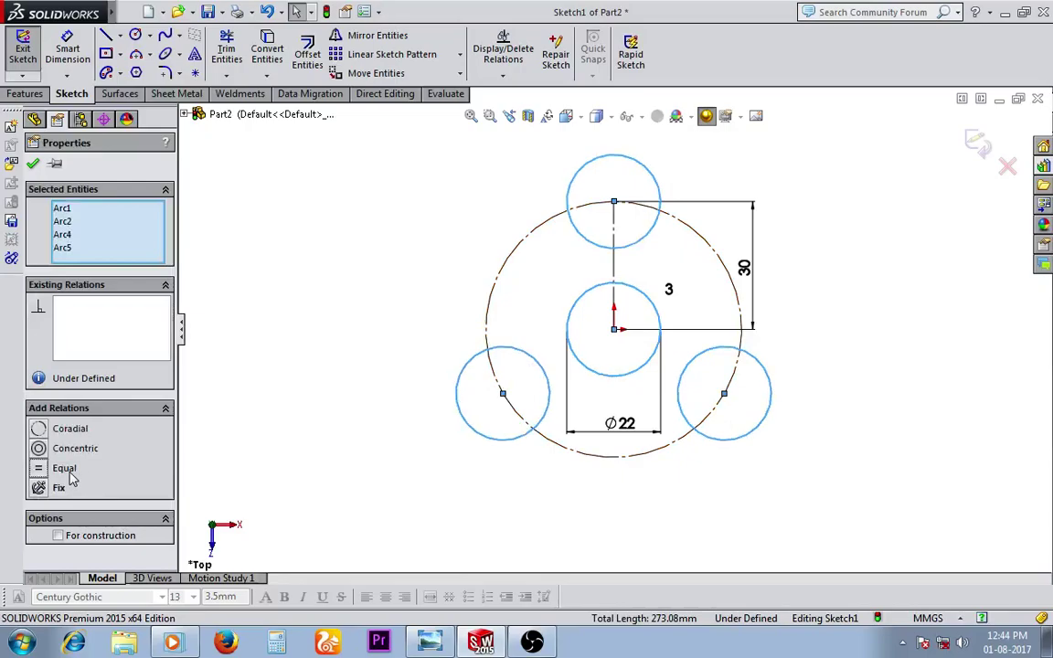
left_click(414, 420)
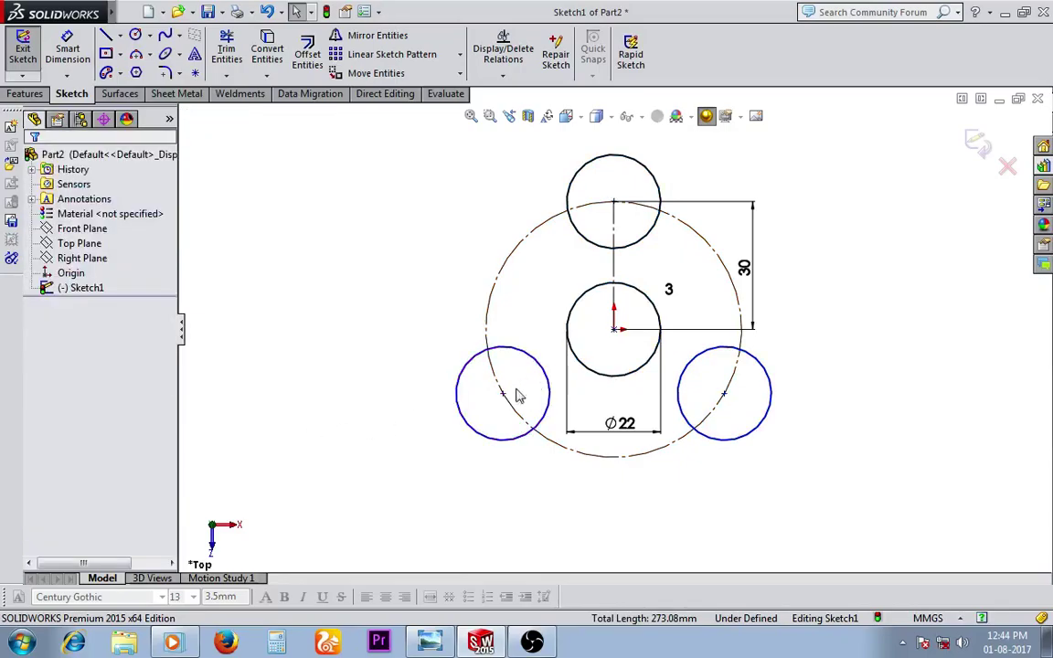
Step: Make the left and right circle centres coincident with the construction circle
left_click(502, 395)
left_click(499, 386, "ctrl")
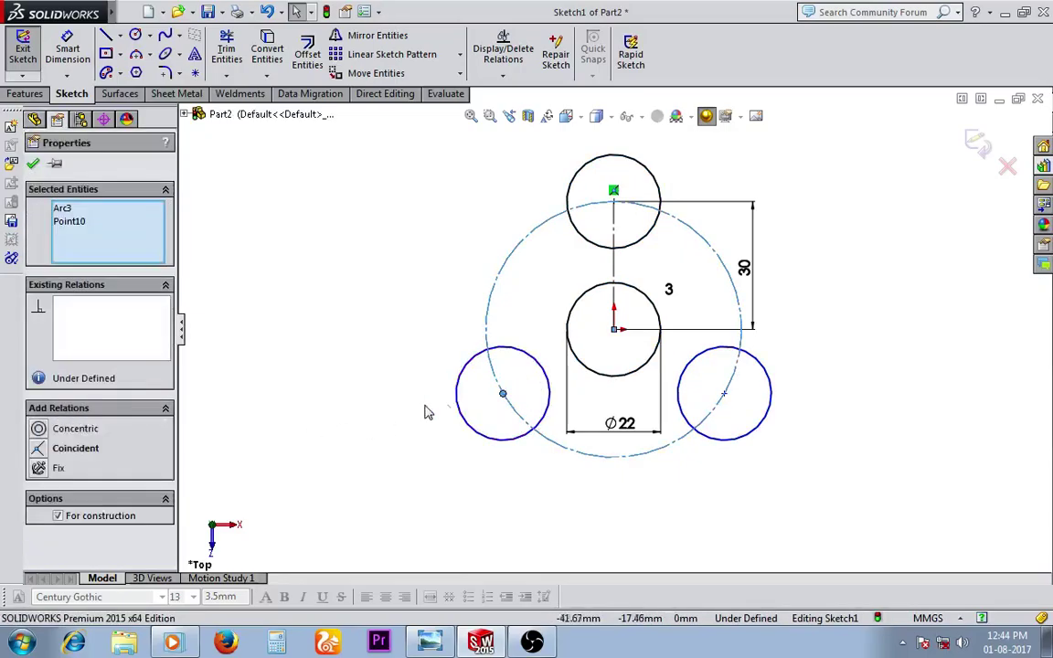
left_click(77, 448)
key("Escape")
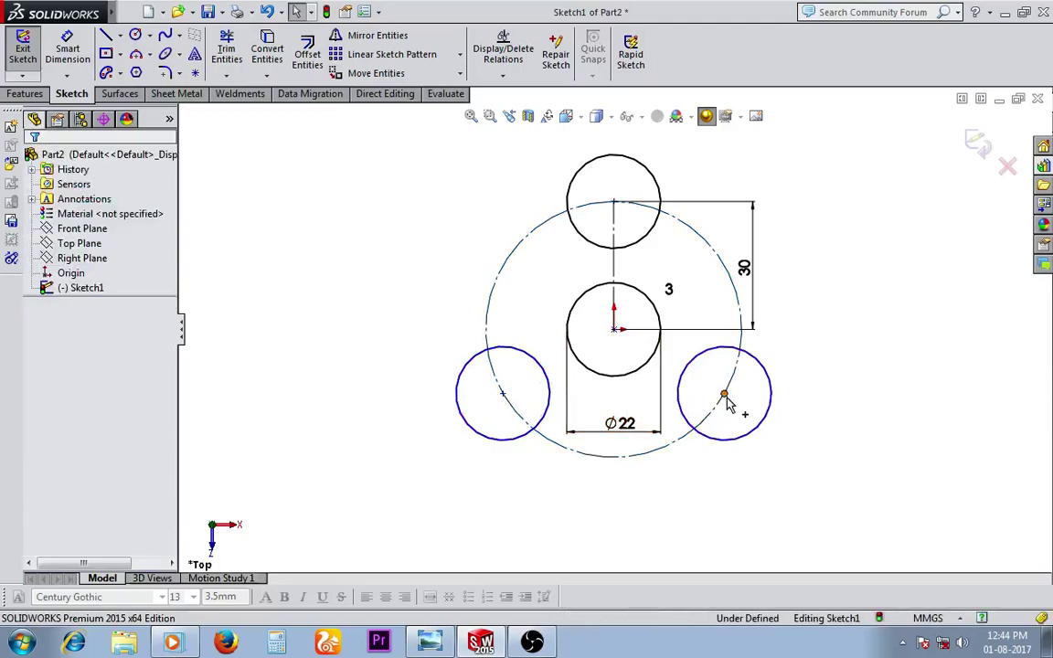
left_click(724, 393)
left_click(731, 379, "ctrl")
left_click(57, 454)
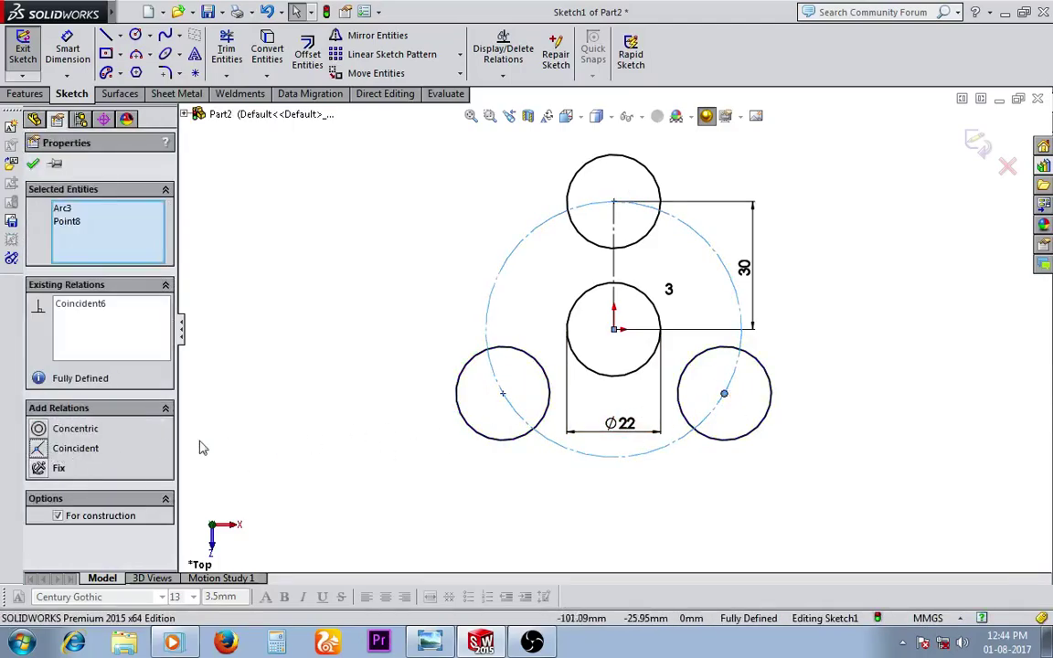
key("Escape")
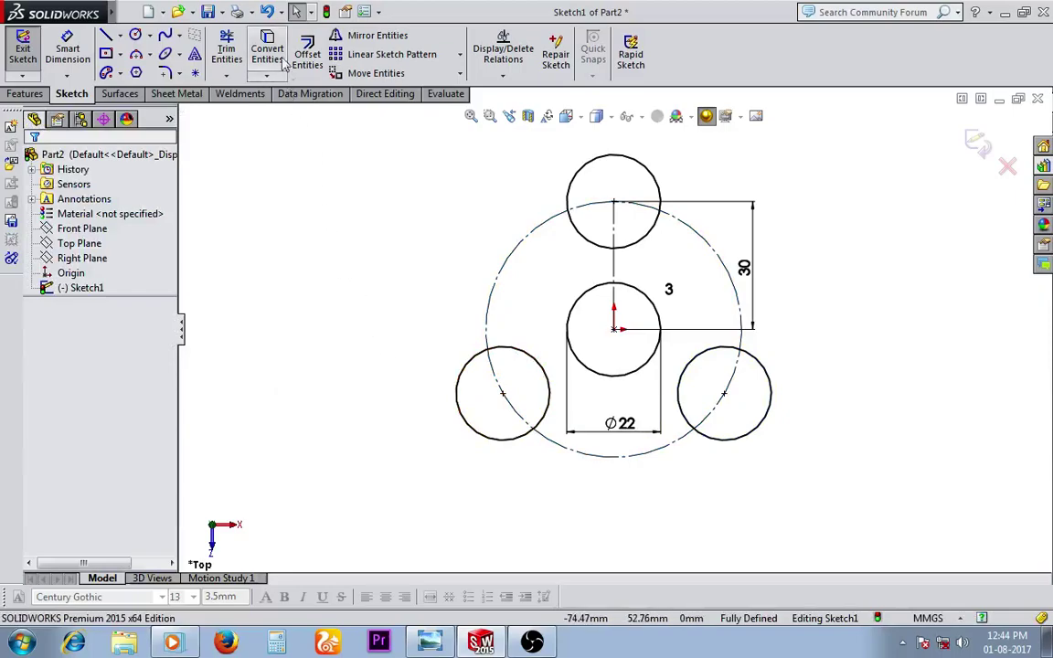
Step: Offset the three outer circles outward by 7 mm
left_click(307, 53)
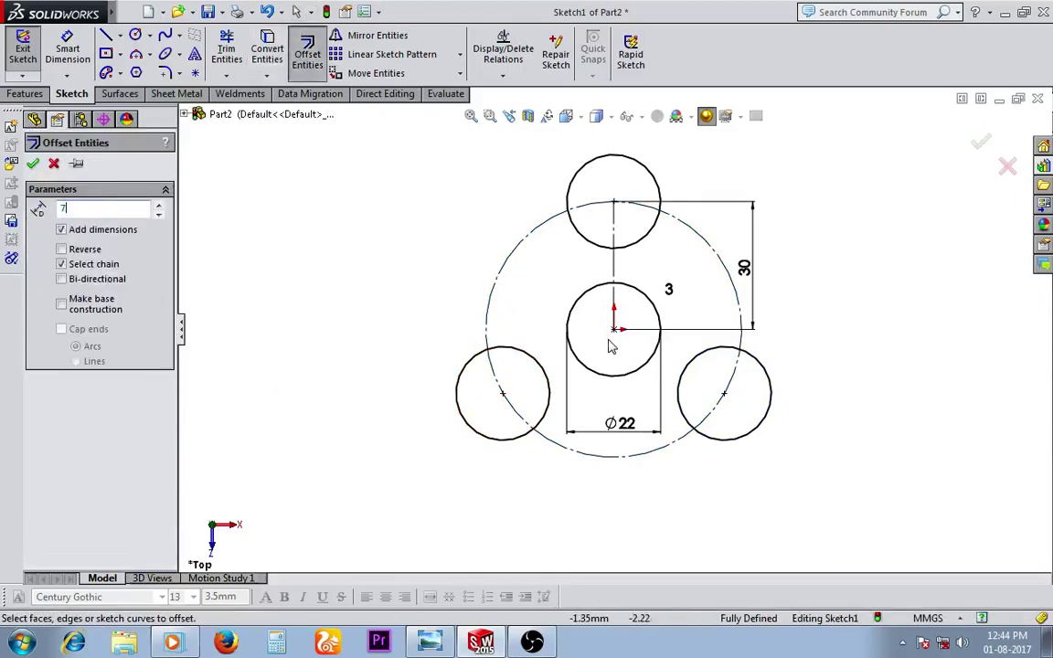
left_click(552, 375)
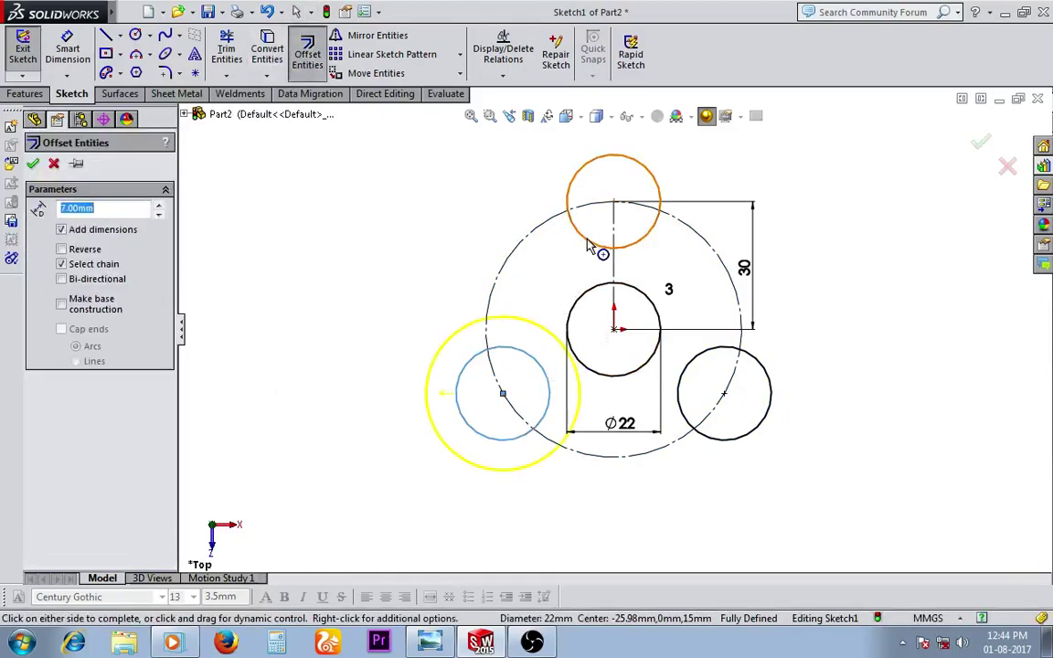
left_click(590, 242)
left_click(701, 352)
key("Return")
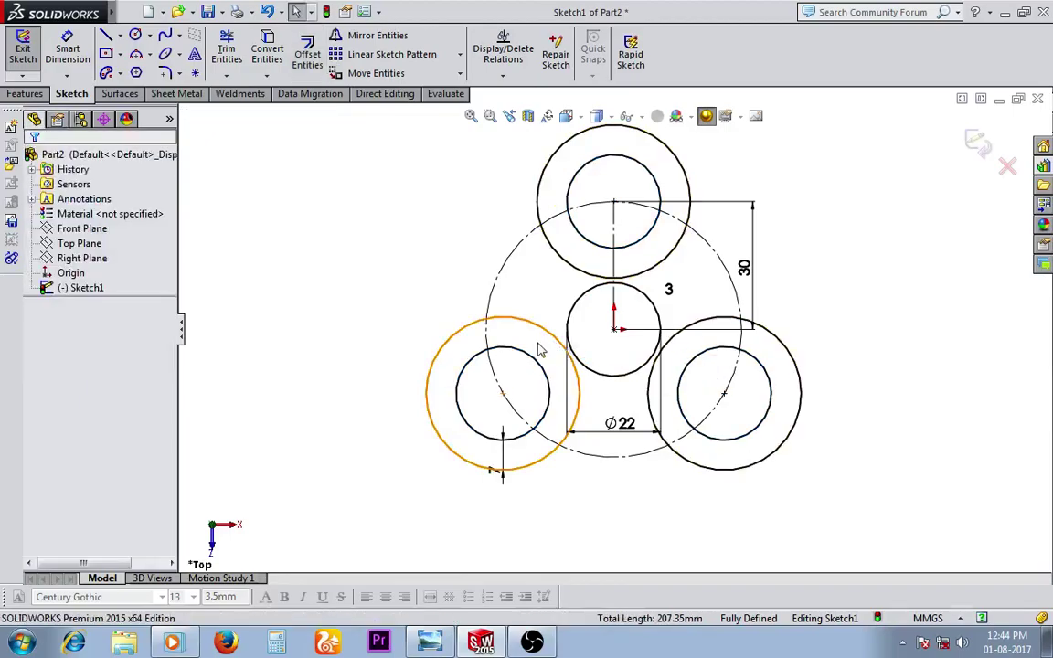
Step: Draw three 3-point arcs bridging the gaps between neighbouring offset rings
left_click(137, 57)
left_click(497, 269)
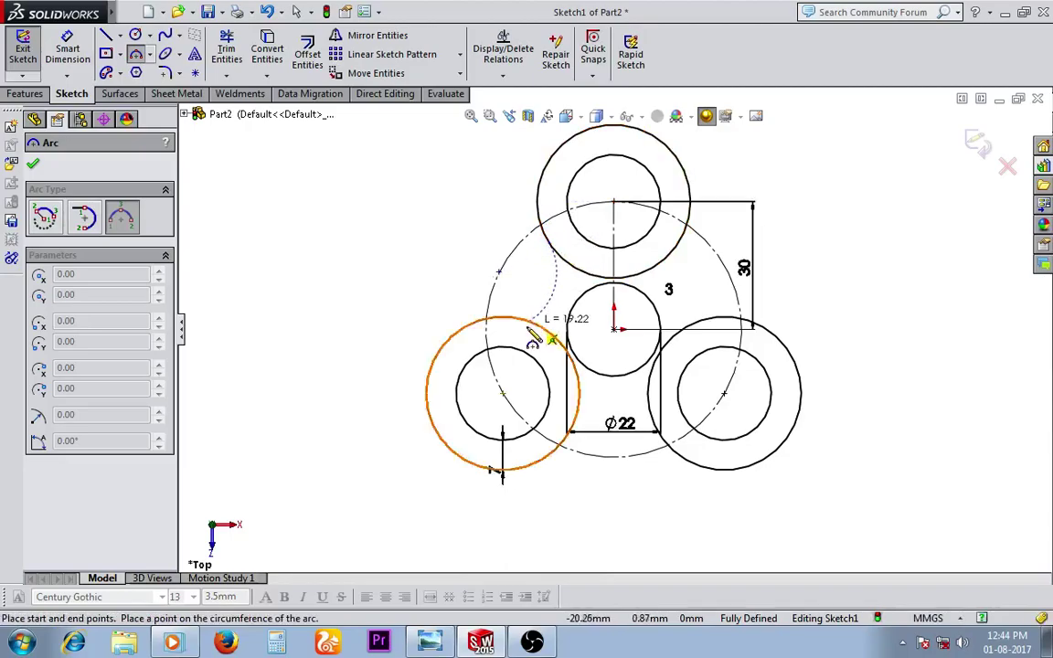
left_click(525, 319)
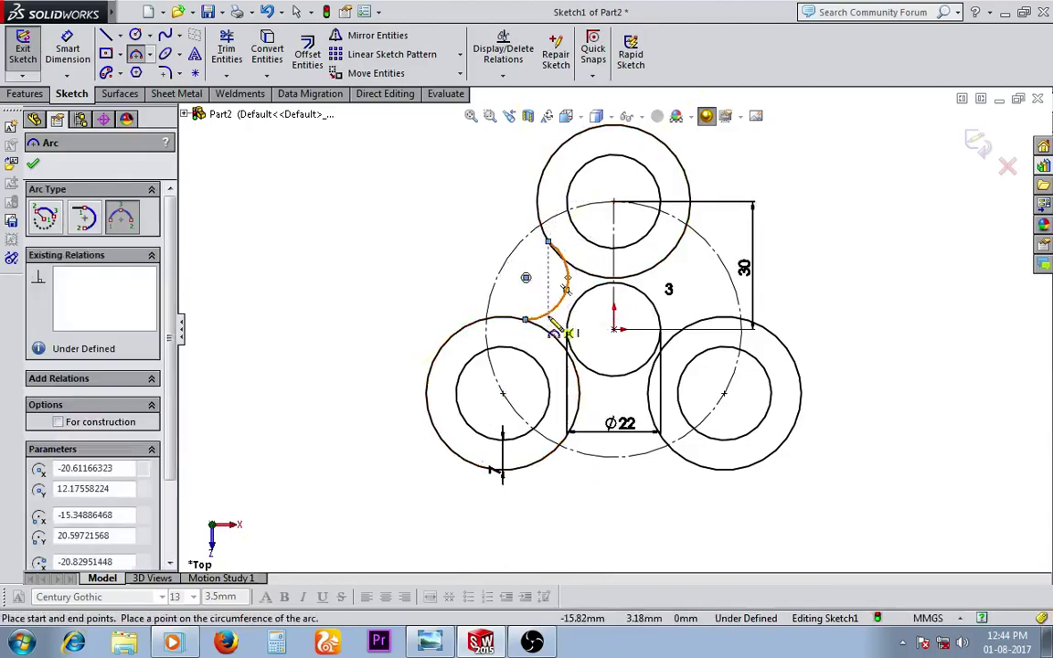
left_click(568, 285)
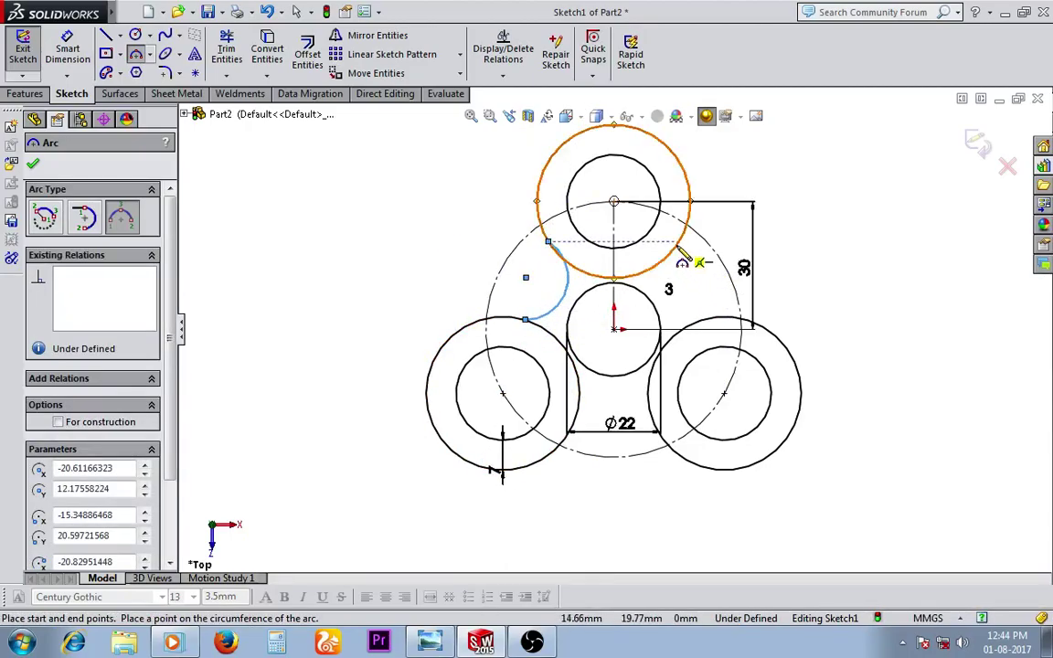
left_click(682, 259)
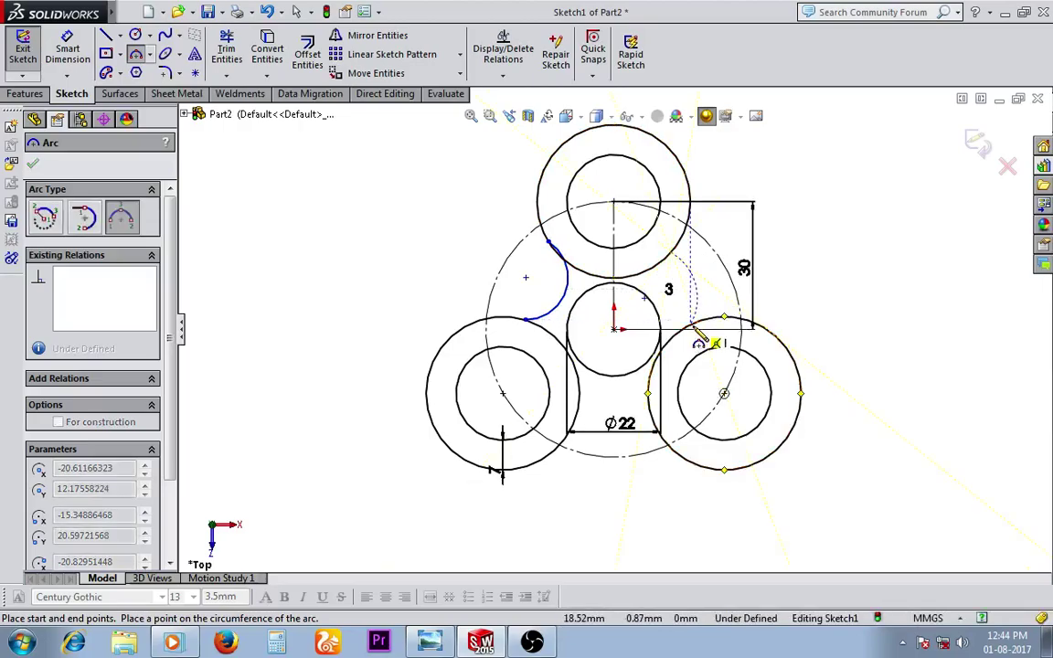
left_click(690, 325)
left_click(663, 285)
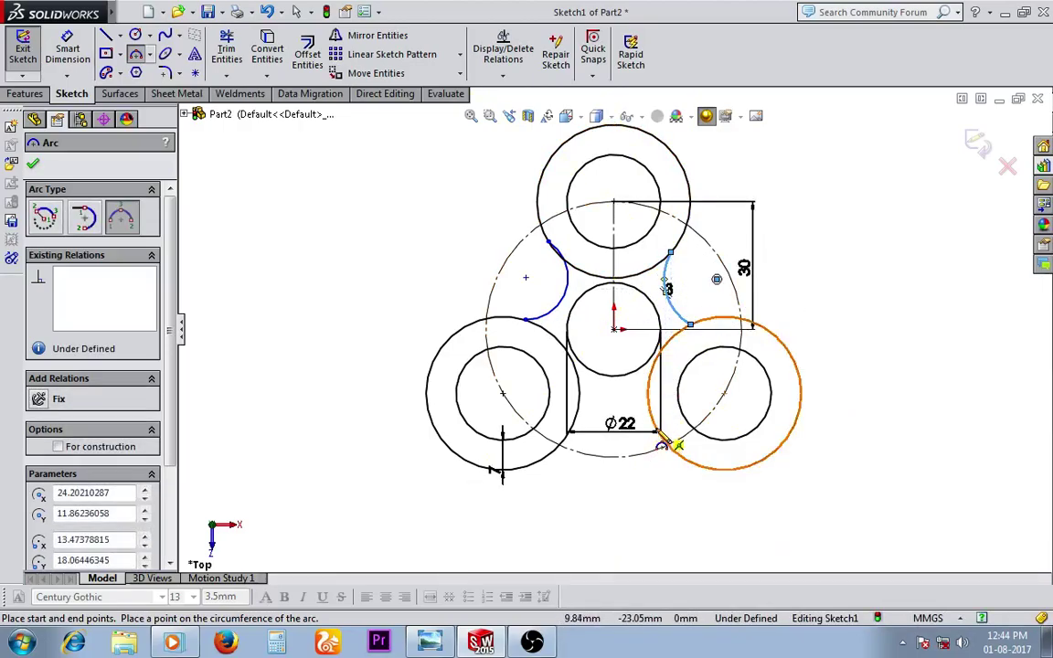
left_click(674, 444)
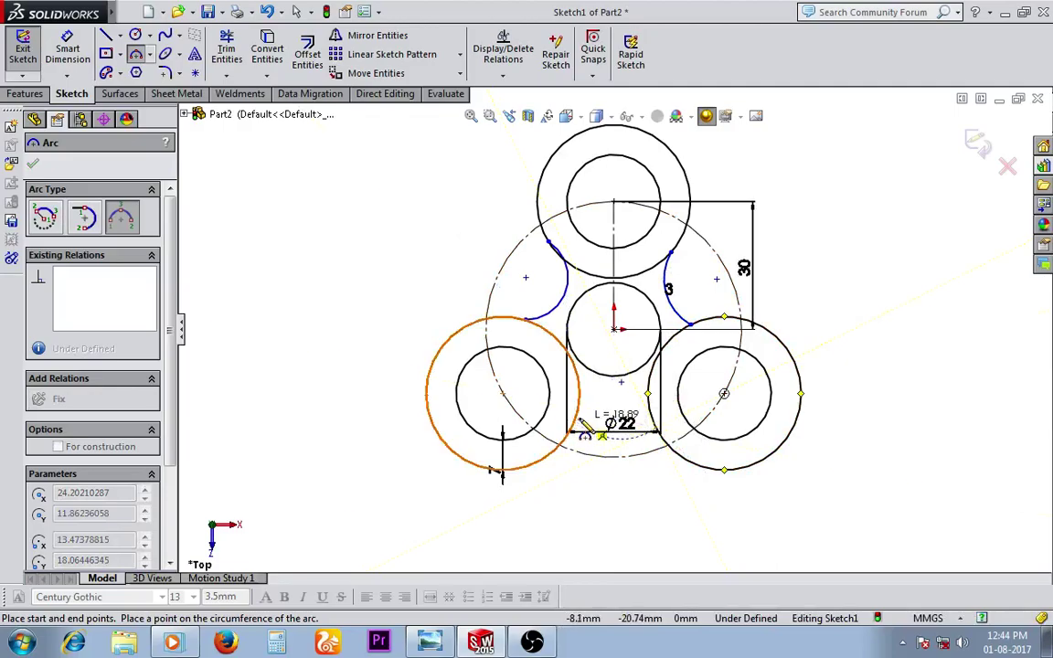
left_click(599, 411)
key("Escape")
scroll(651, 443, "up", 2)
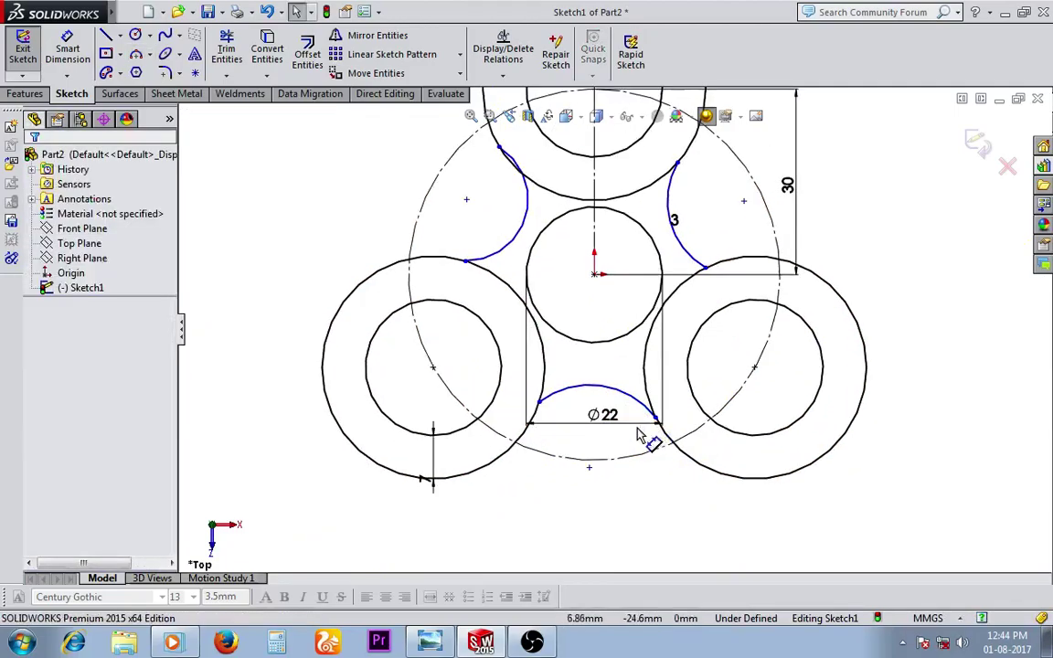
Step: Make the right arc tangent to the top ring and the lower-right ring
scroll(667, 302, "up", 2)
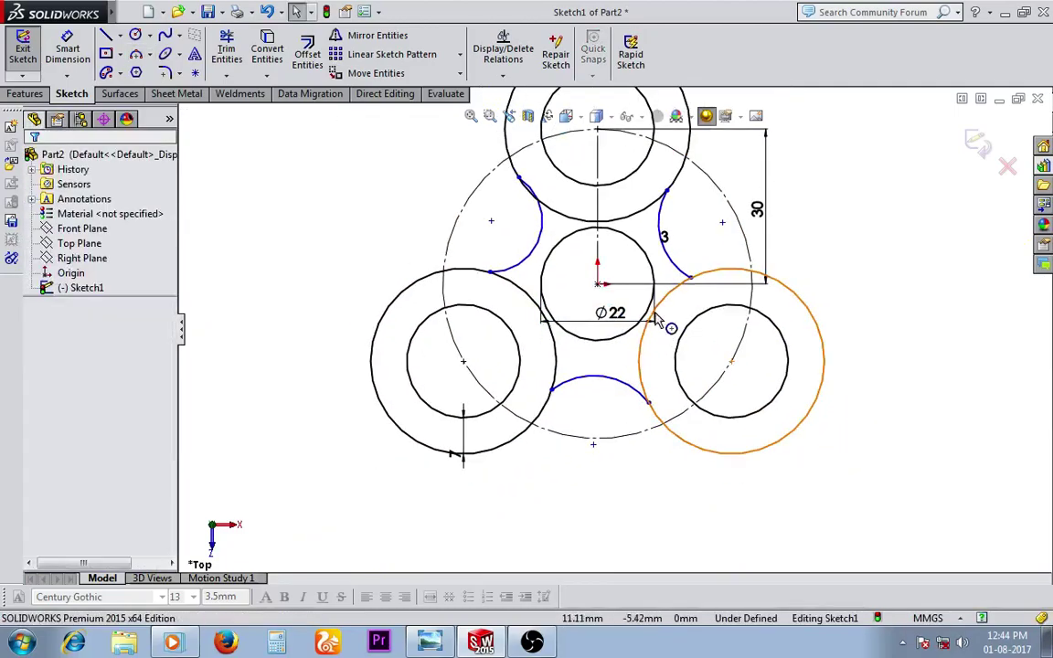
left_click(645, 194)
left_click(665, 195, "ctrl")
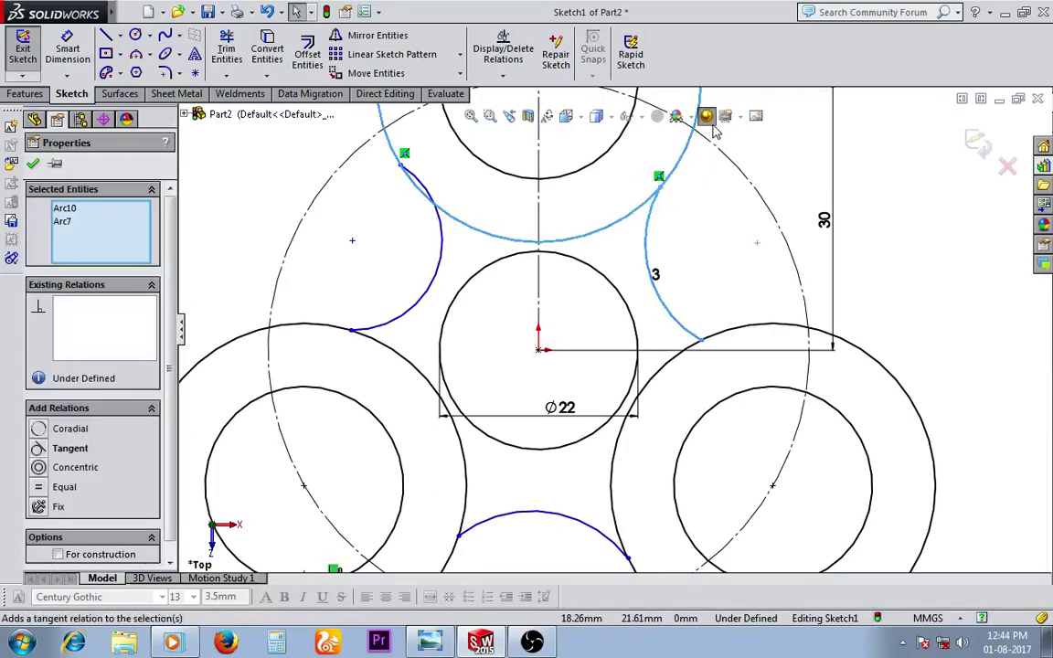
left_click(97, 450)
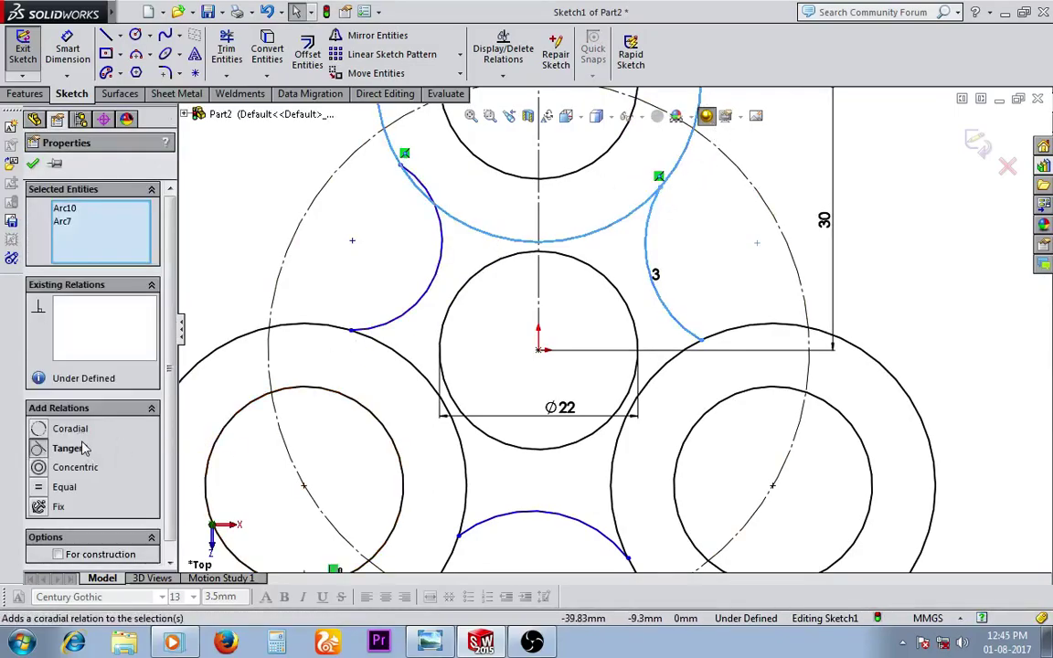
left_click(706, 297)
left_click(688, 329)
left_click(700, 346, "ctrl")
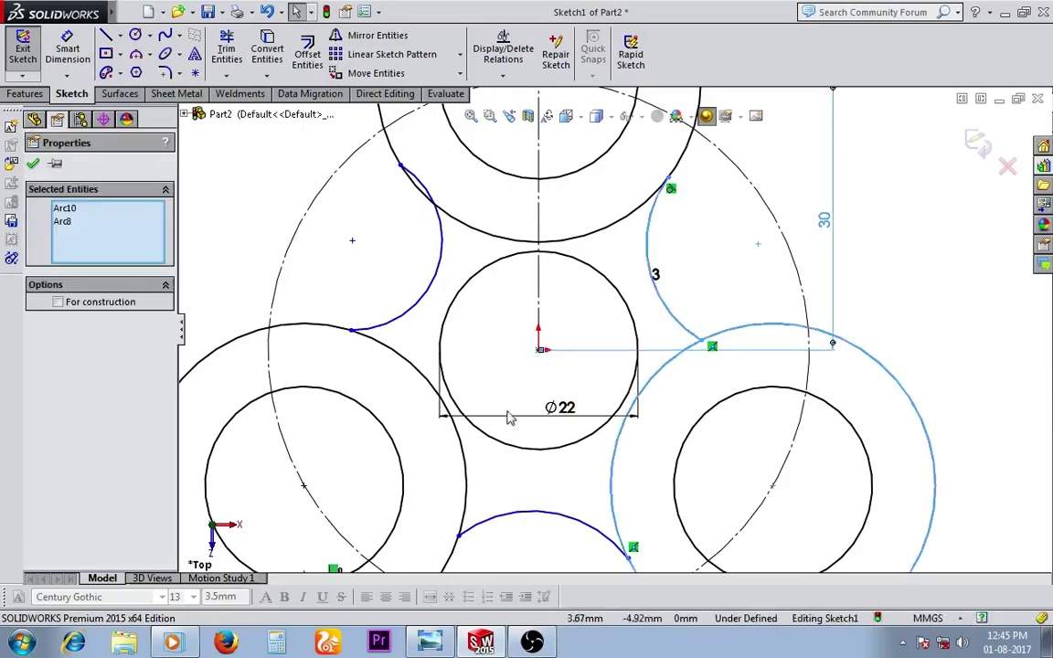
left_click(826, 228)
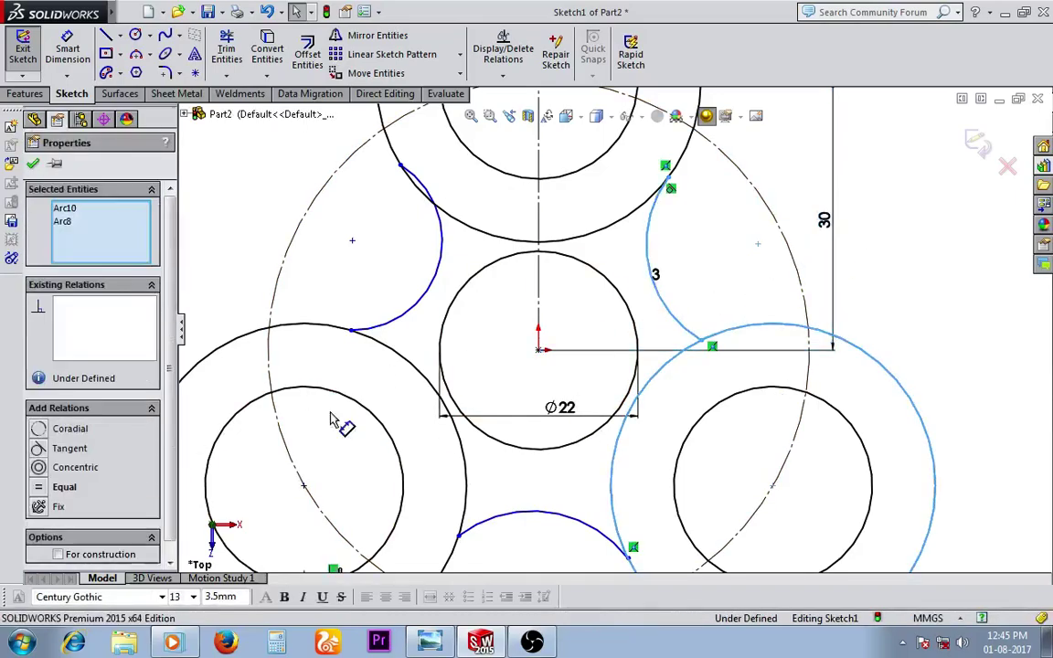
left_click(80, 448)
Step: Make the bottom arc tangent to the lower-right and lower-left rings
left_click(679, 495)
scroll(638, 528, "down", 2)
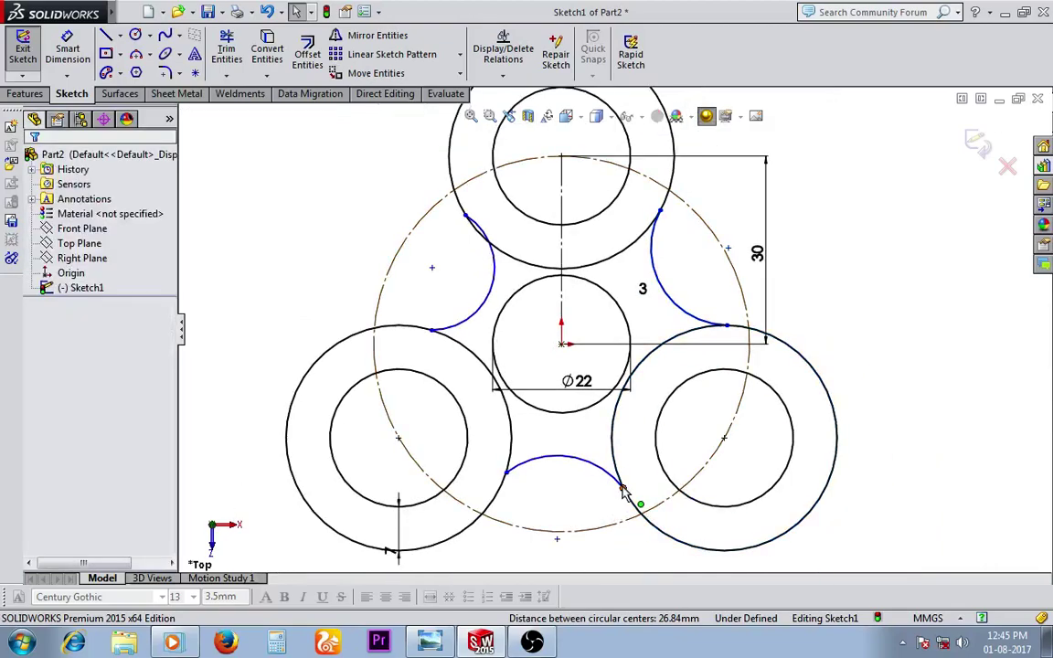
left_click(629, 487)
left_click(559, 456, "ctrl")
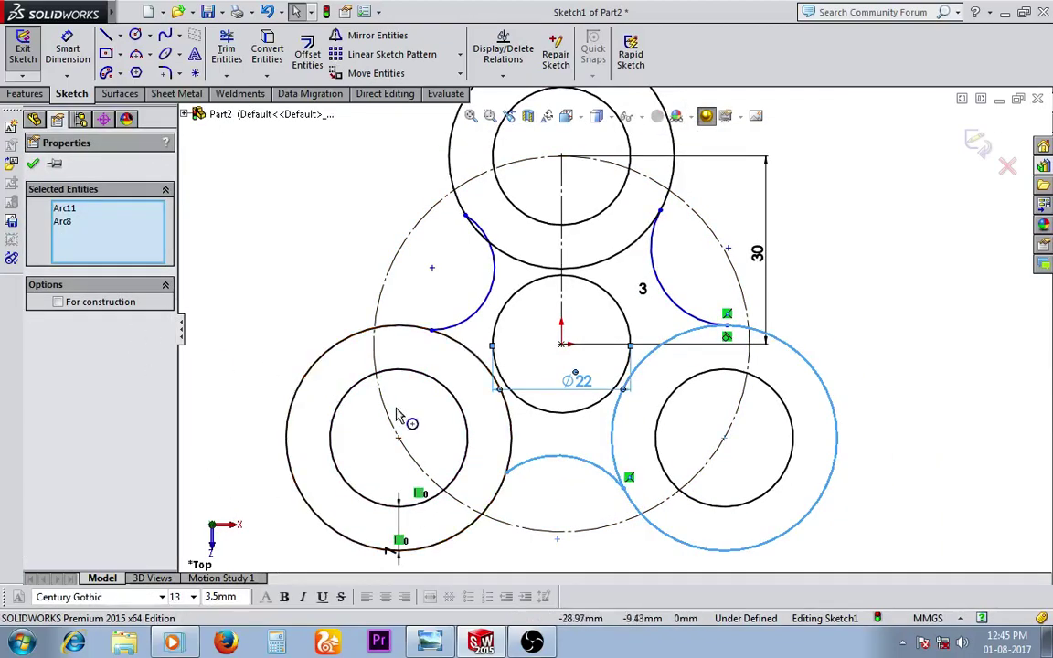
scroll(618, 449, "down", 1)
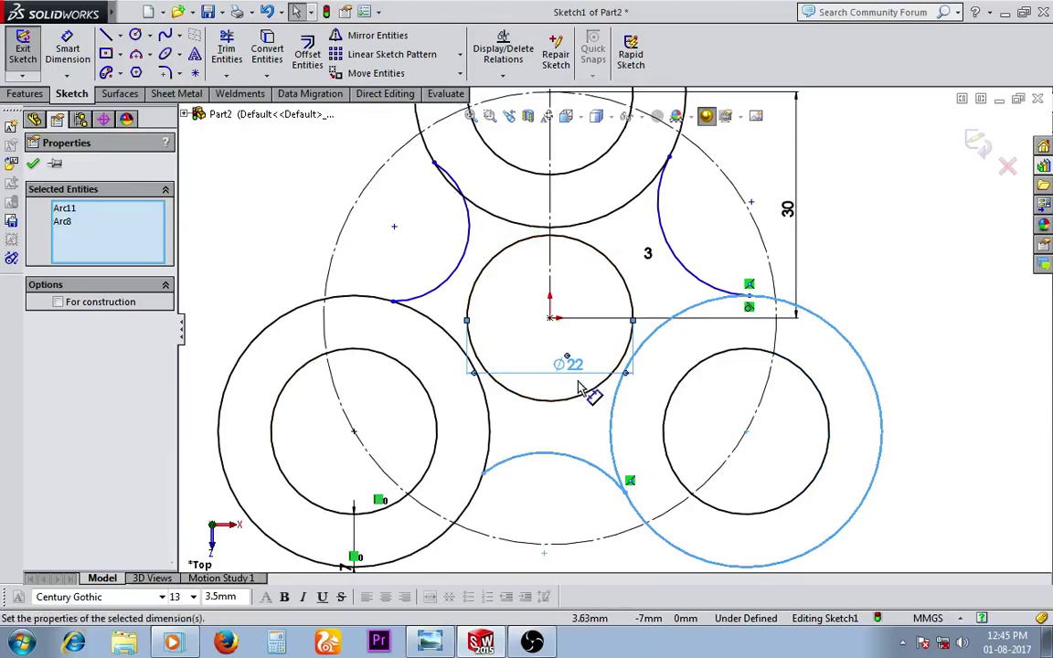
left_click(85, 448)
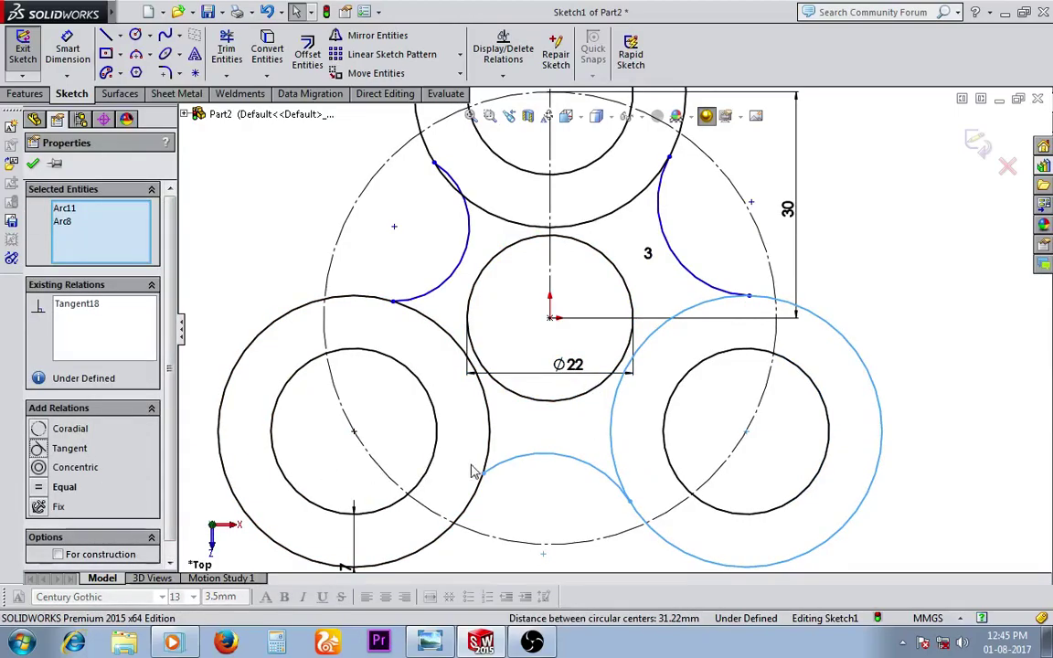
left_click(521, 496)
left_click(494, 469)
left_click(220, 467, "ctrl")
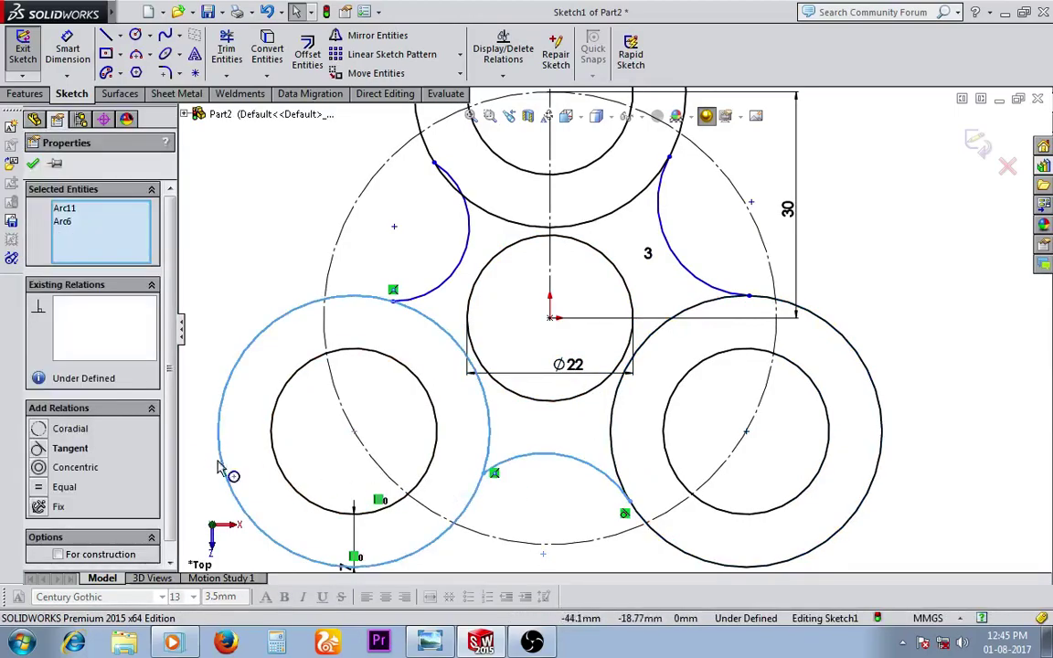
left_click(60, 449)
scroll(365, 363, "down", 3)
Step: Make the left arc tangent to the lower-left ring and the top ring
left_click(473, 331)
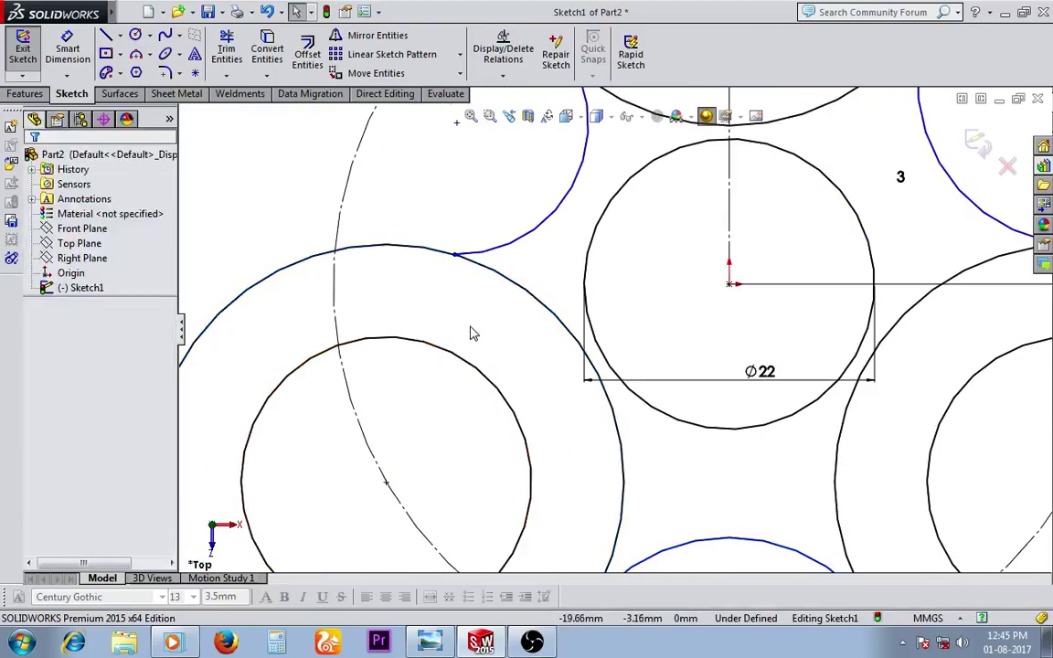
left_click(461, 253)
left_click(274, 271, "ctrl")
left_click(64, 449)
scroll(629, 308, "up", 3)
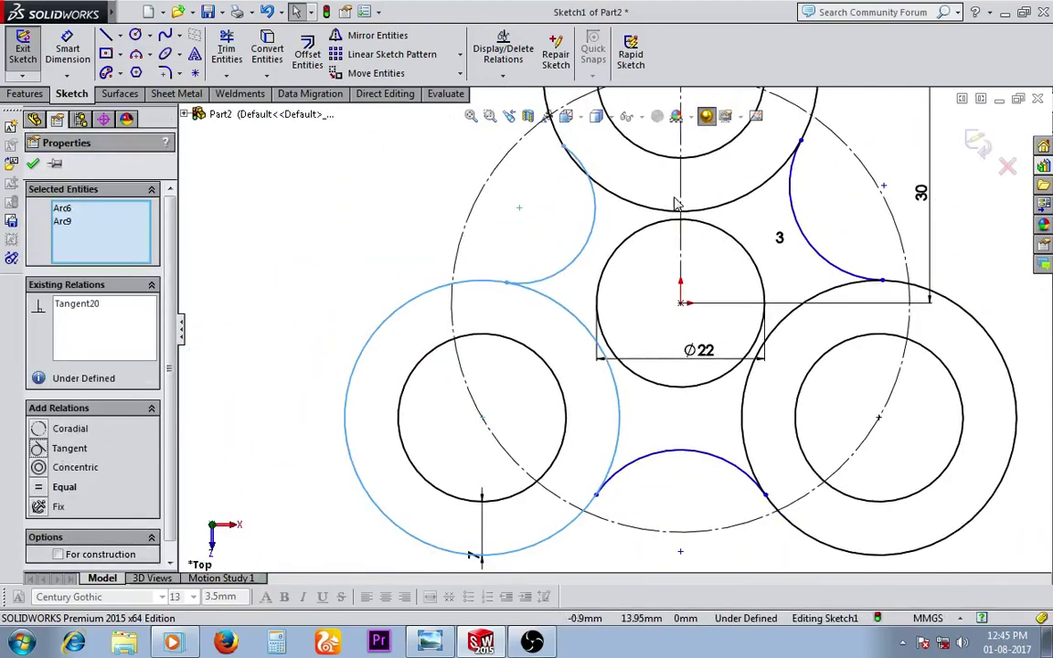
scroll(563, 205, "down", 3)
left_click(564, 204)
left_click(502, 198)
left_click(523, 207, "ctrl")
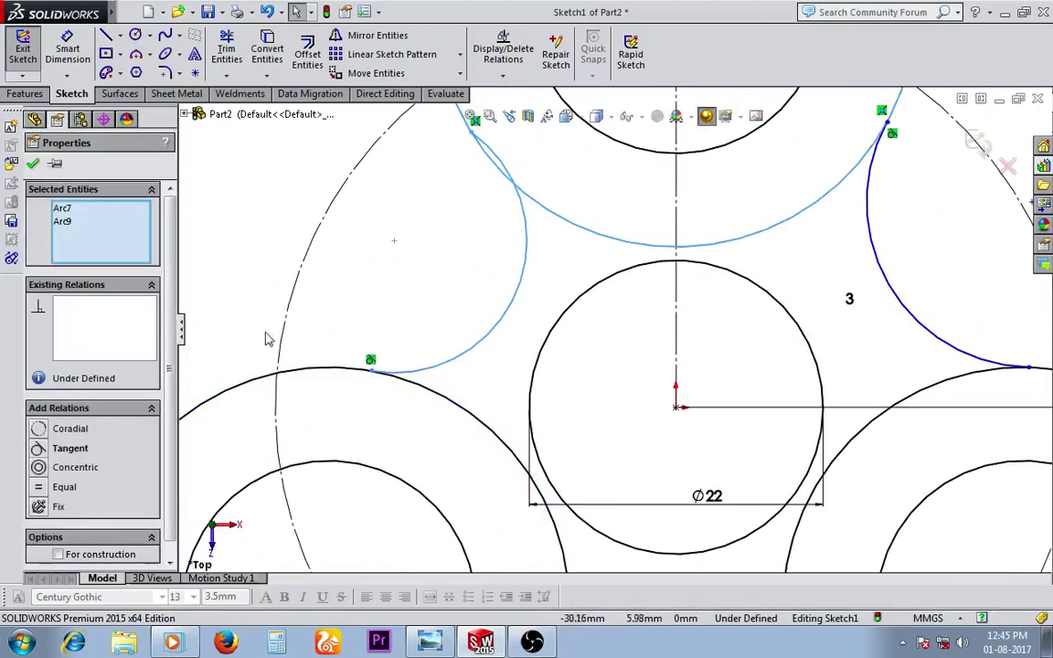
left_click(69, 448)
scroll(568, 299, "up", 2)
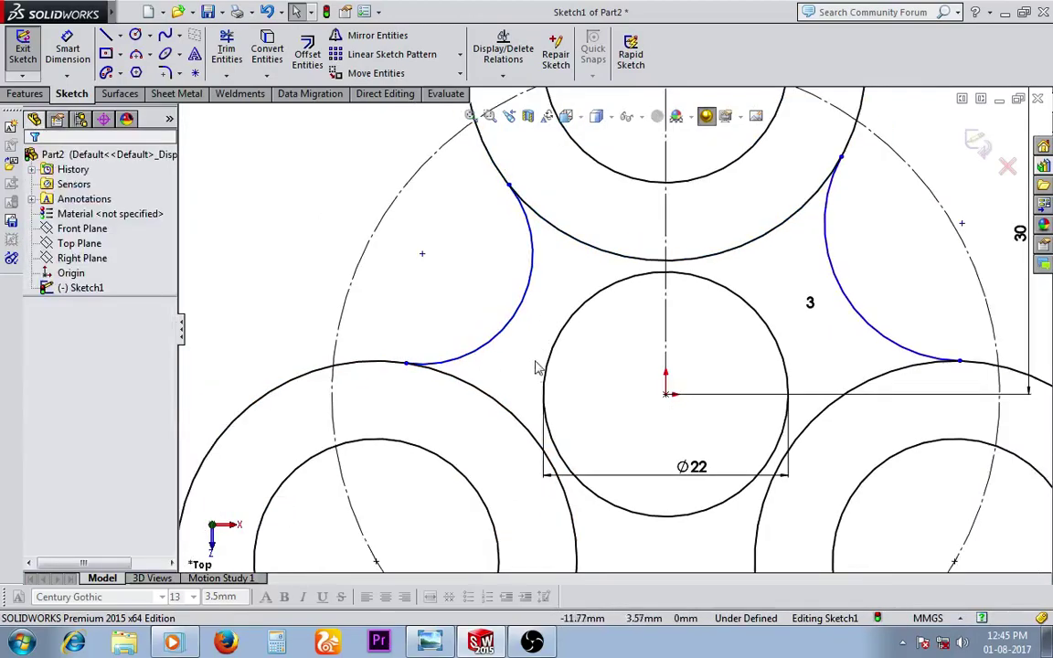
Step: Dimension the upper-left connecting arc to a 15 mm radius
right_click_drag(531, 306, 528, 291)
left_click(528, 292)
left_click(402, 245)
type("15")
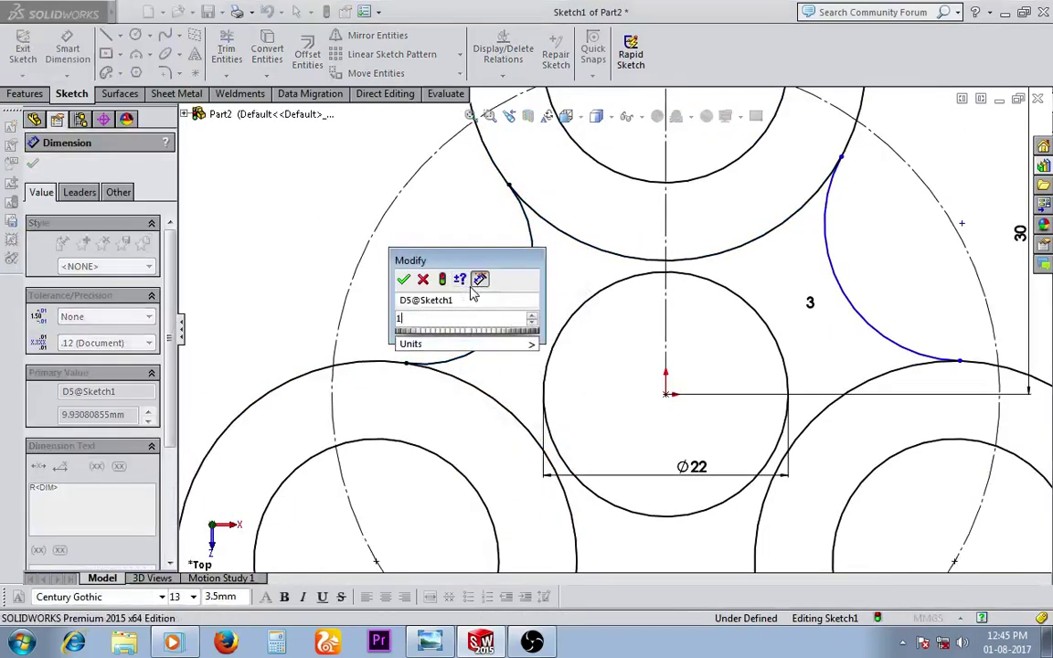
key("Return")
scroll(594, 310, "up", 2)
key("Escape")
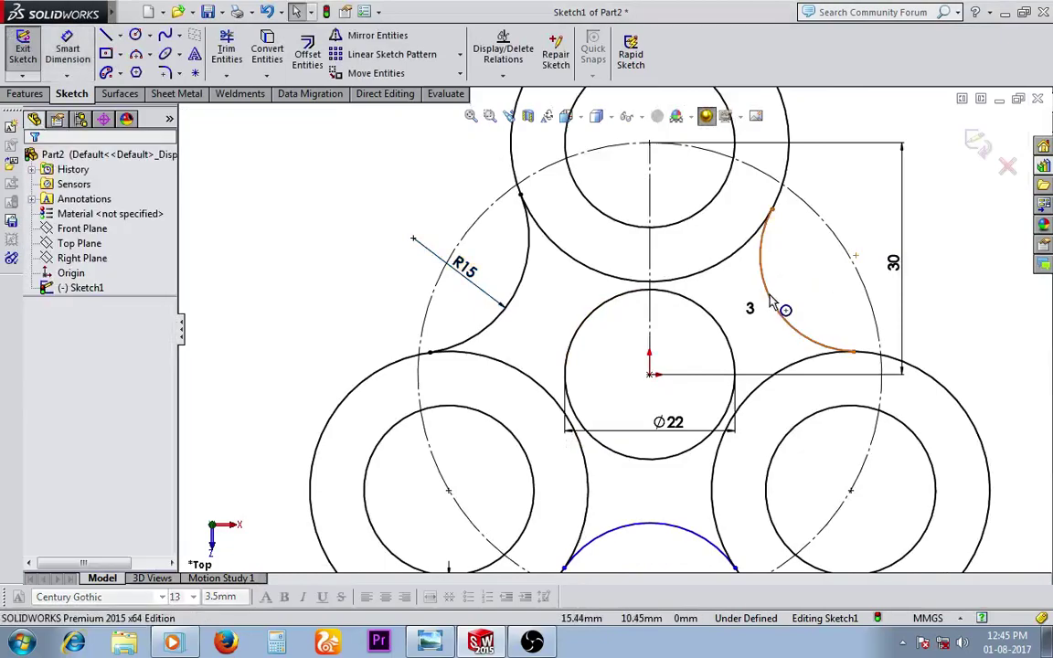
Step: Make the right, bottom and upper-left arcs equal
left_click(778, 294)
left_click(681, 535, "ctrl")
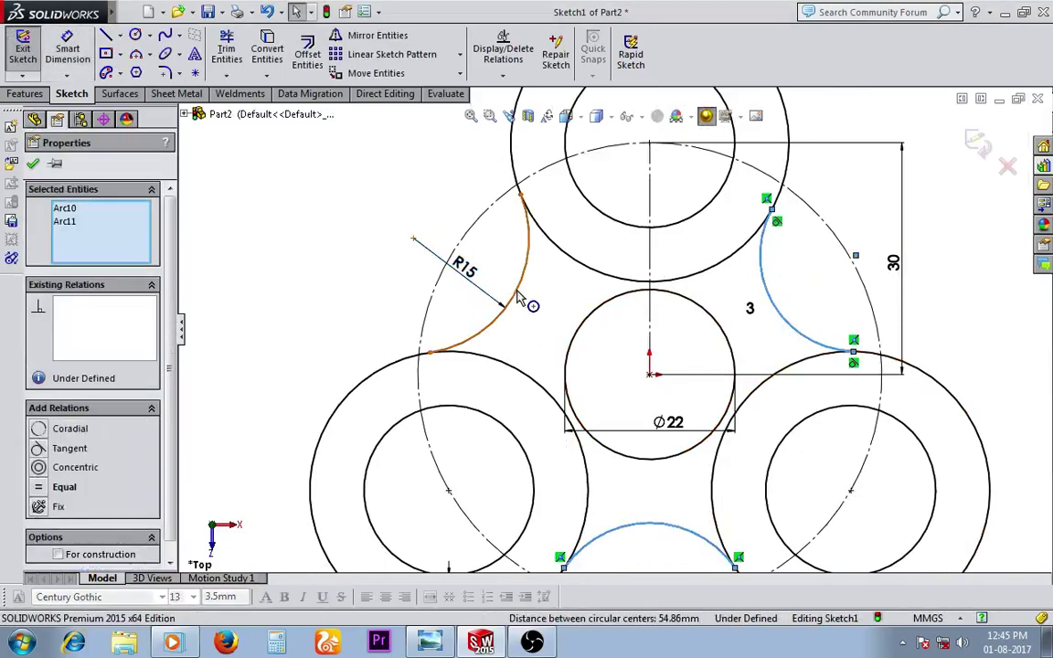
left_click(516, 295, "ctrl")
left_click(64, 468)
left_click(460, 226)
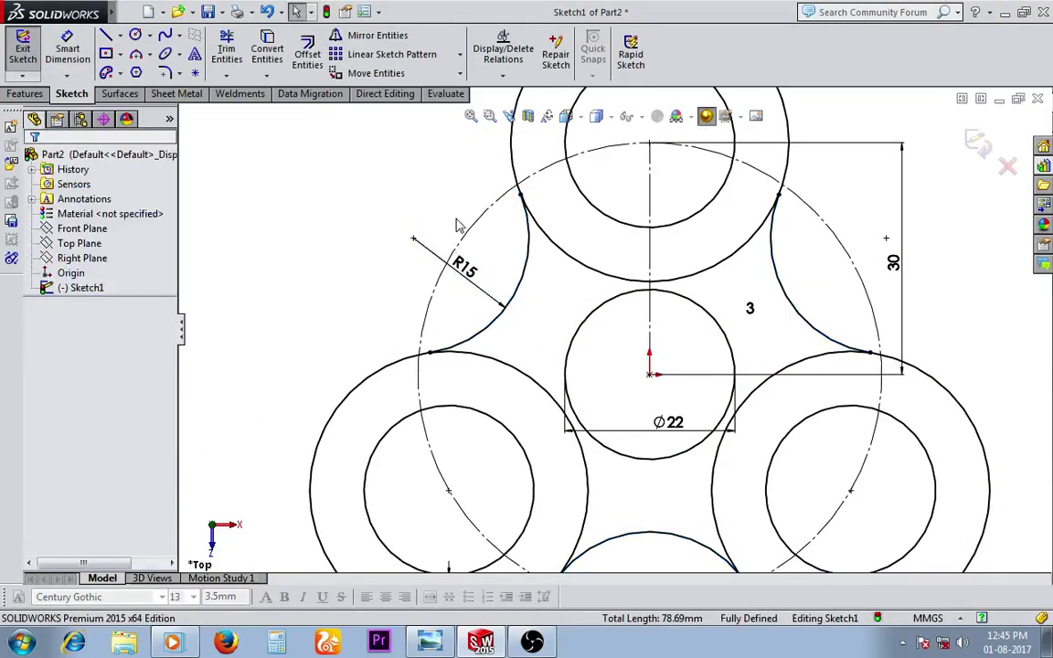
Step: Trim the inner ring arcs of the lower and top lobes, then exit the sketch
left_click(226, 50)
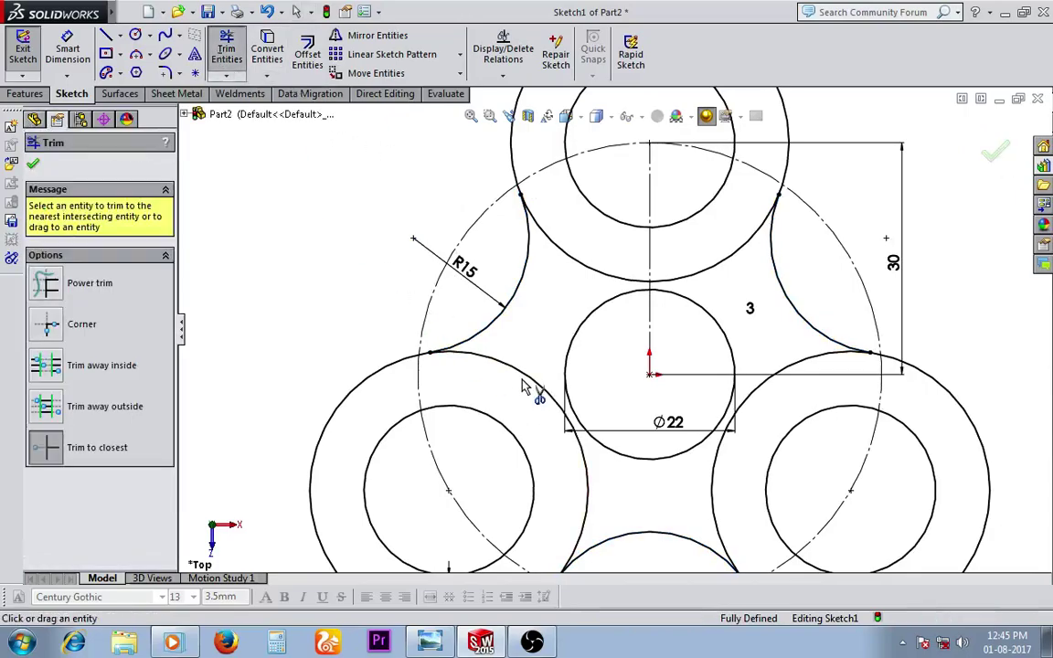
left_click(530, 387)
left_click(764, 402)
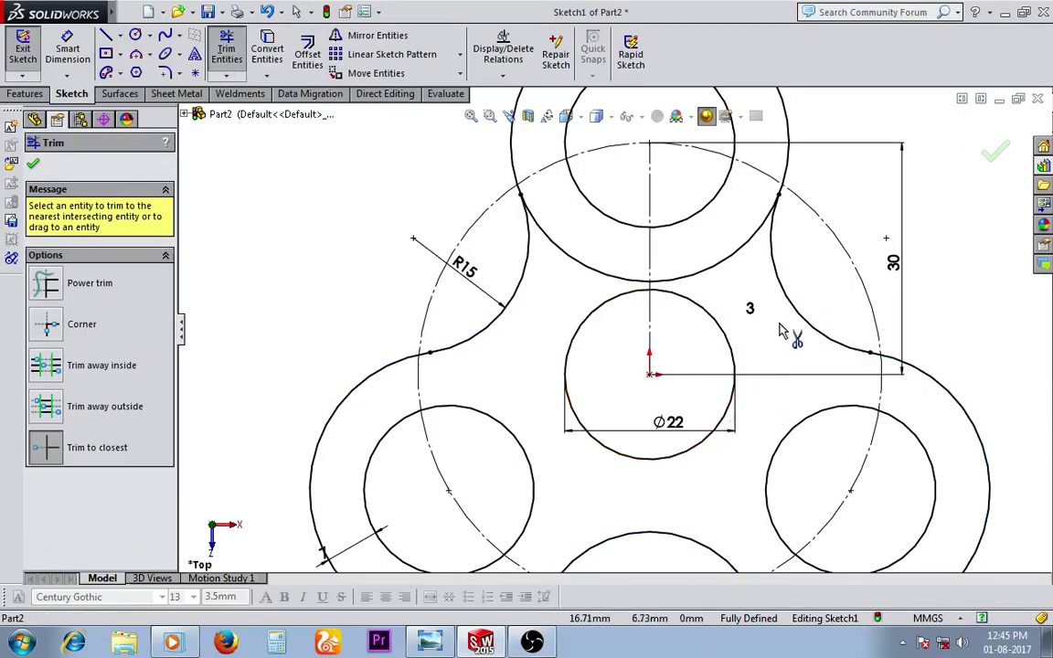
left_click(734, 263)
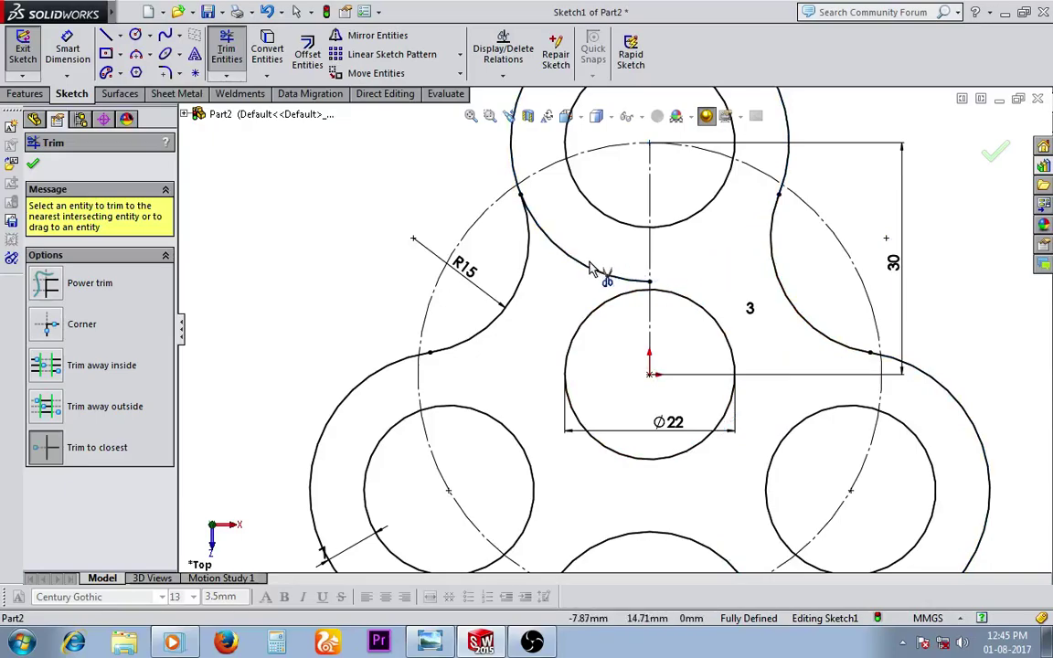
left_click(590, 269)
key("Escape")
key("f")
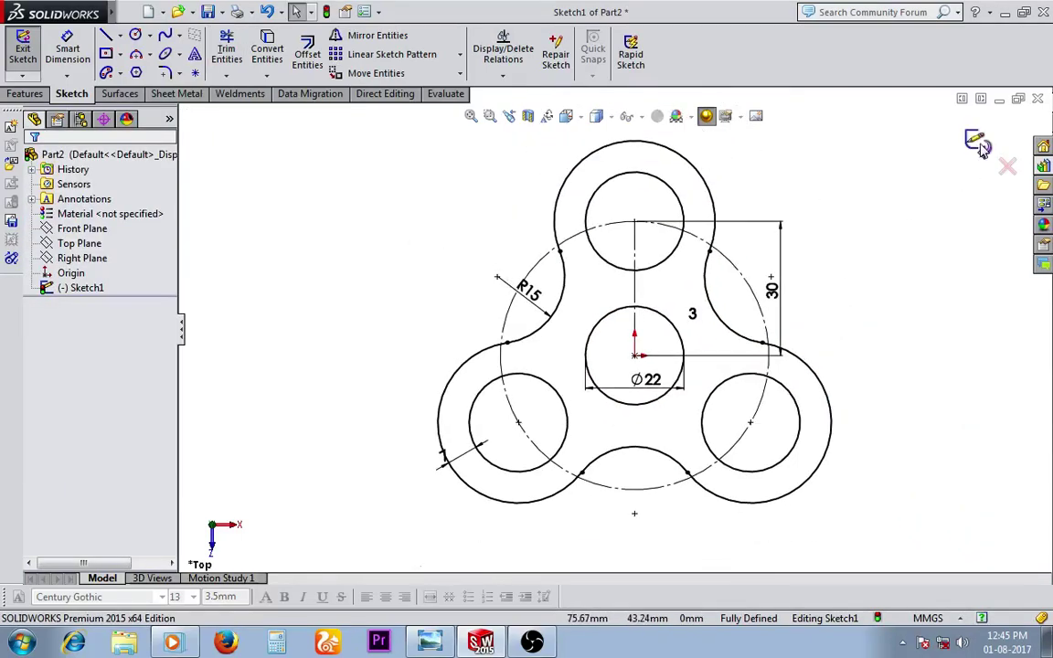
left_click(978, 143)
Step: Extrude the outline 6 mm with a Mid Plane end condition
left_click(30, 53)
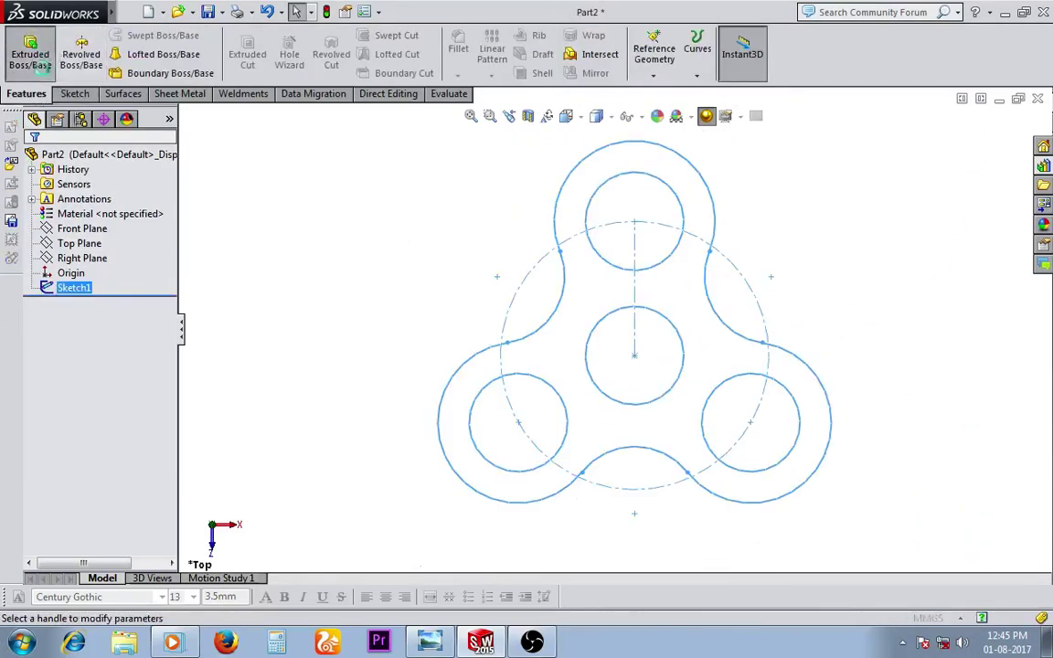
type("6")
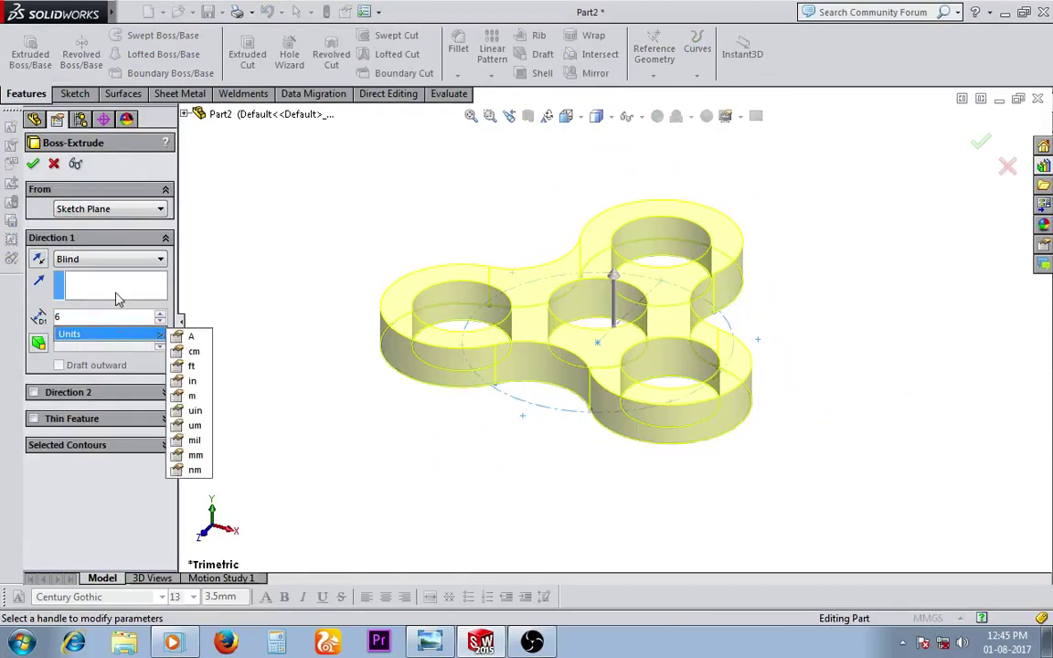
left_click(116, 259)
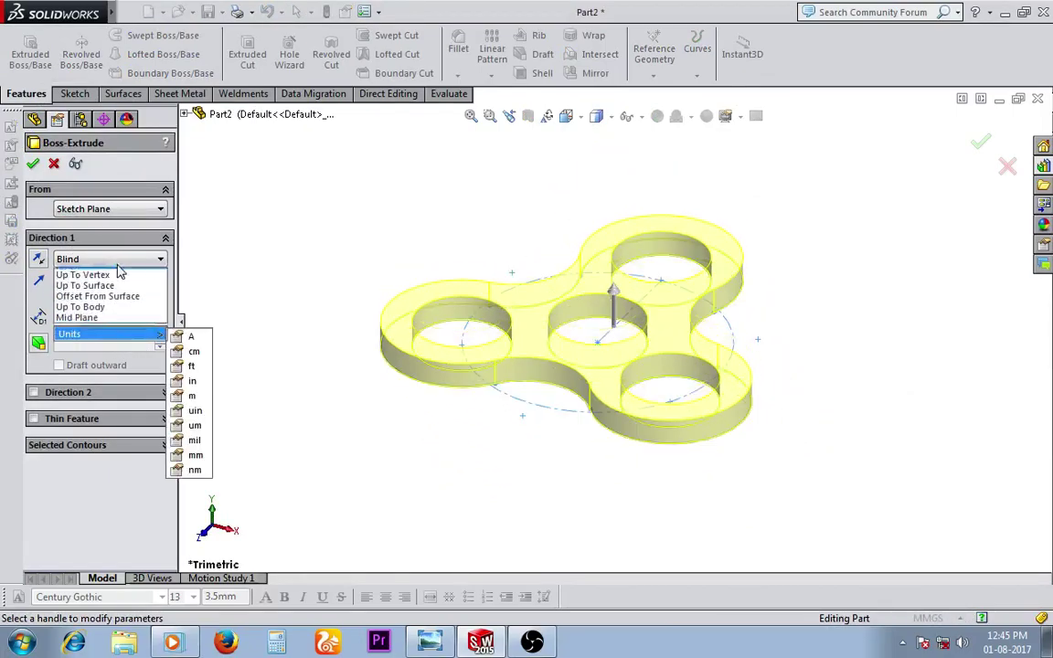
left_click(103, 326)
left_click(33, 164)
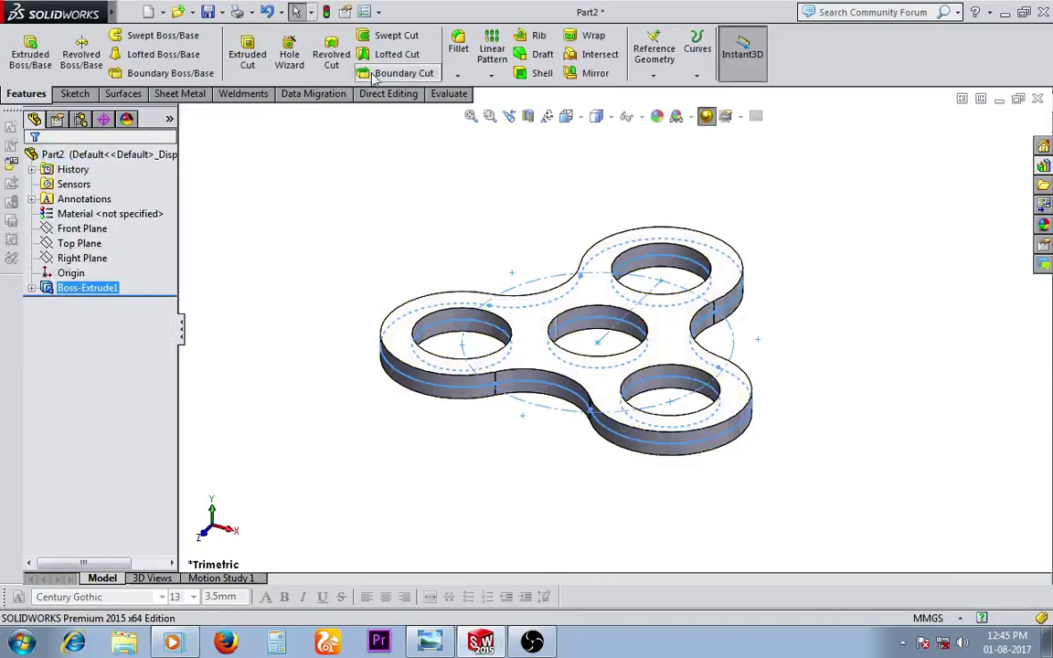
Step: Add a full round fillet to the outer rim across its top, outer side and bottom faces
left_click(458, 47)
left_click(143, 242)
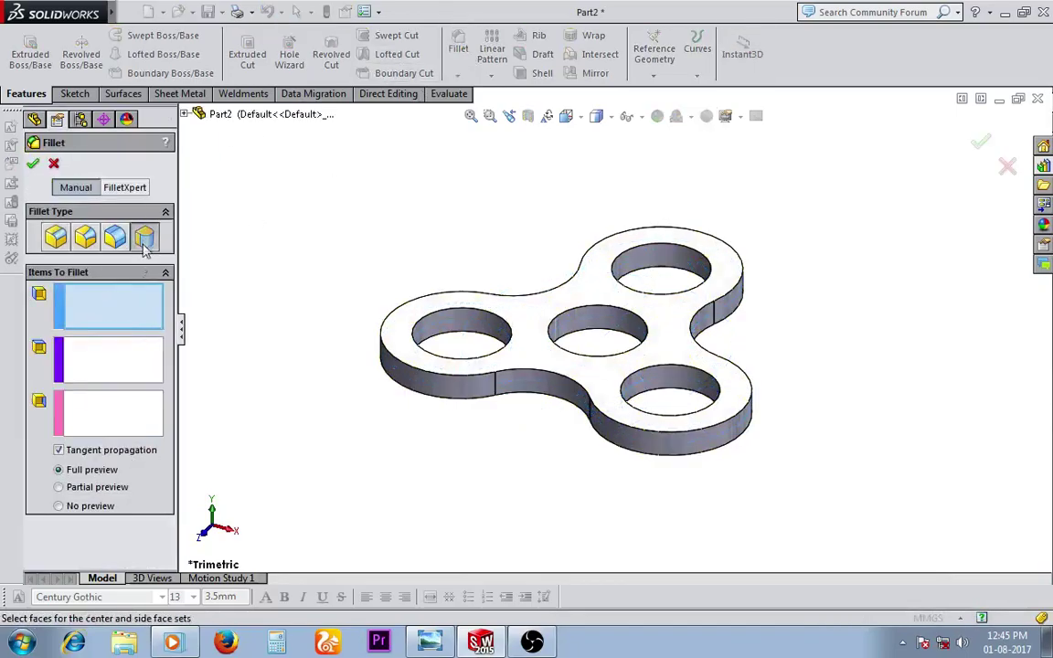
left_click(397, 333)
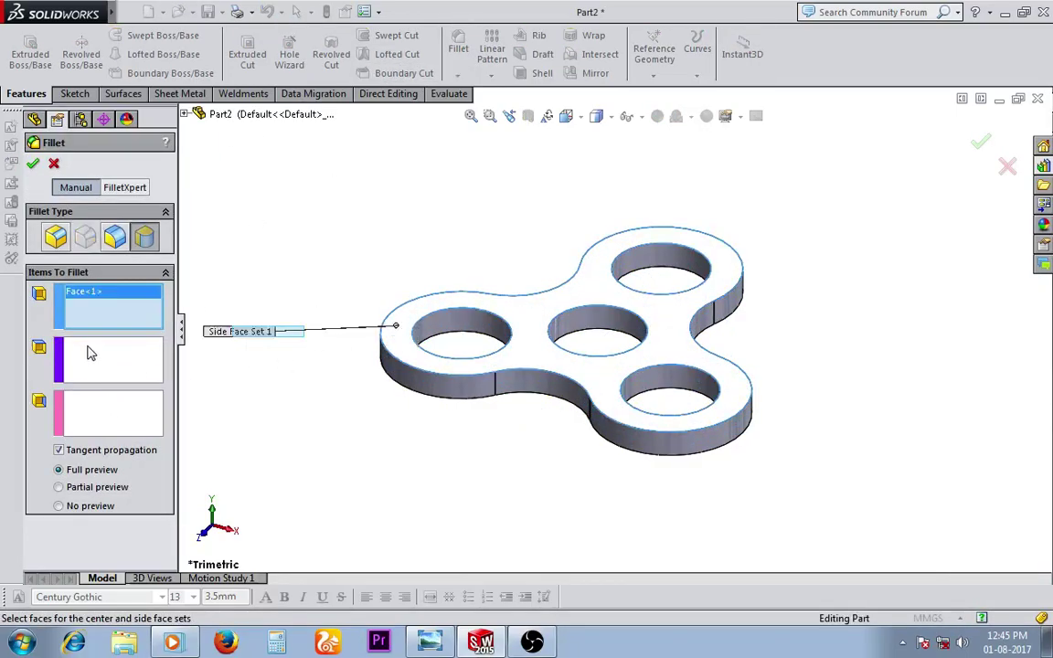
left_click(423, 384)
left_click(116, 412)
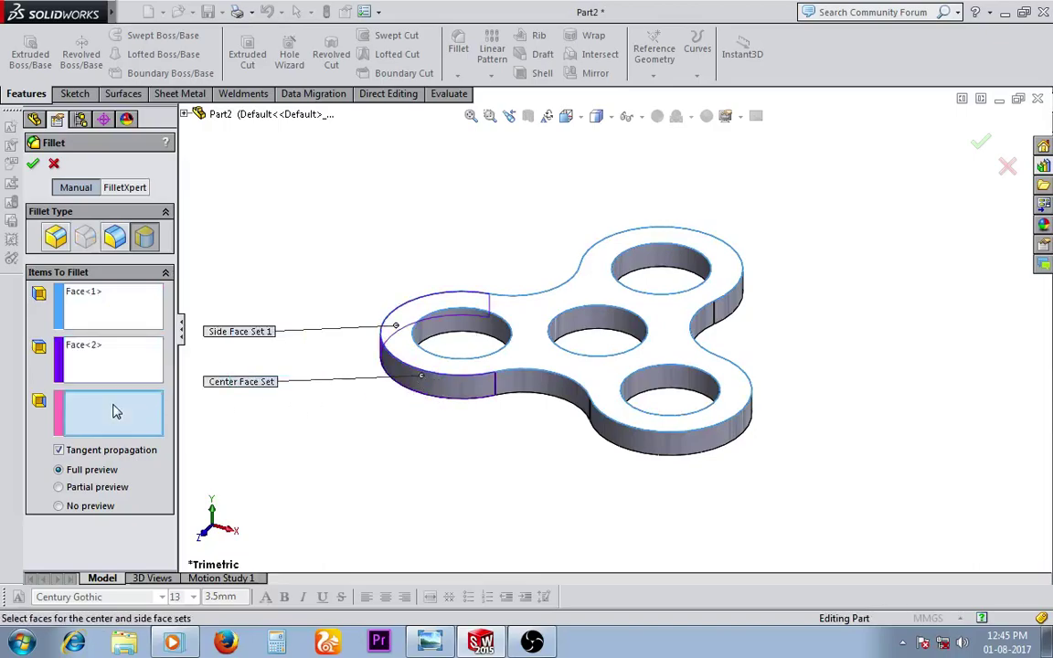
middle_click_drag(484, 466, 497, 364)
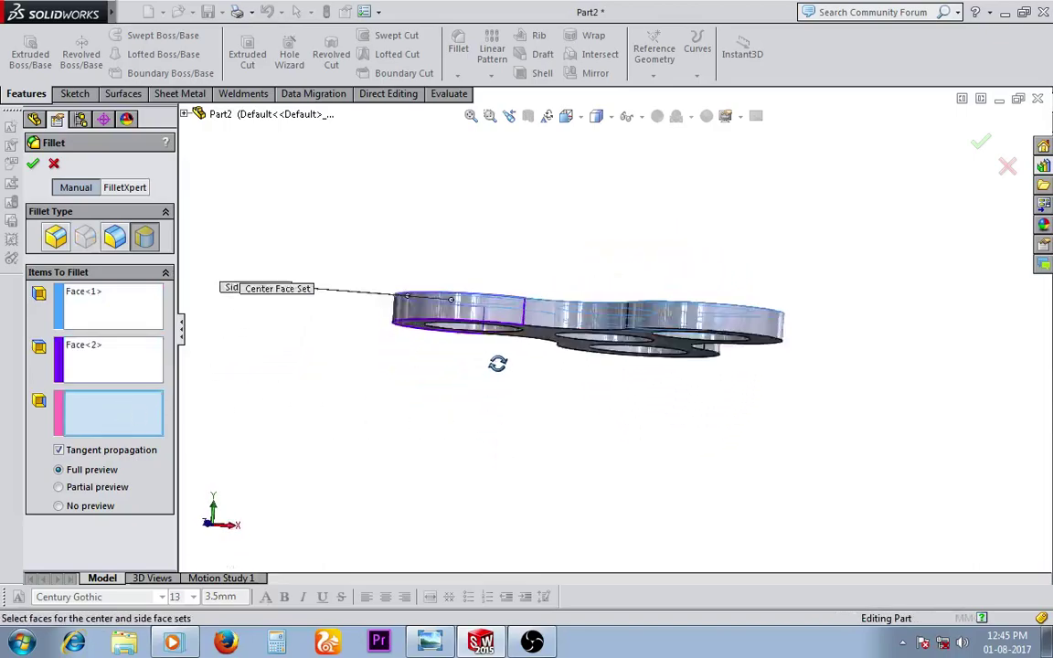
left_click(530, 322)
middle_click_drag(384, 354, 320, 360)
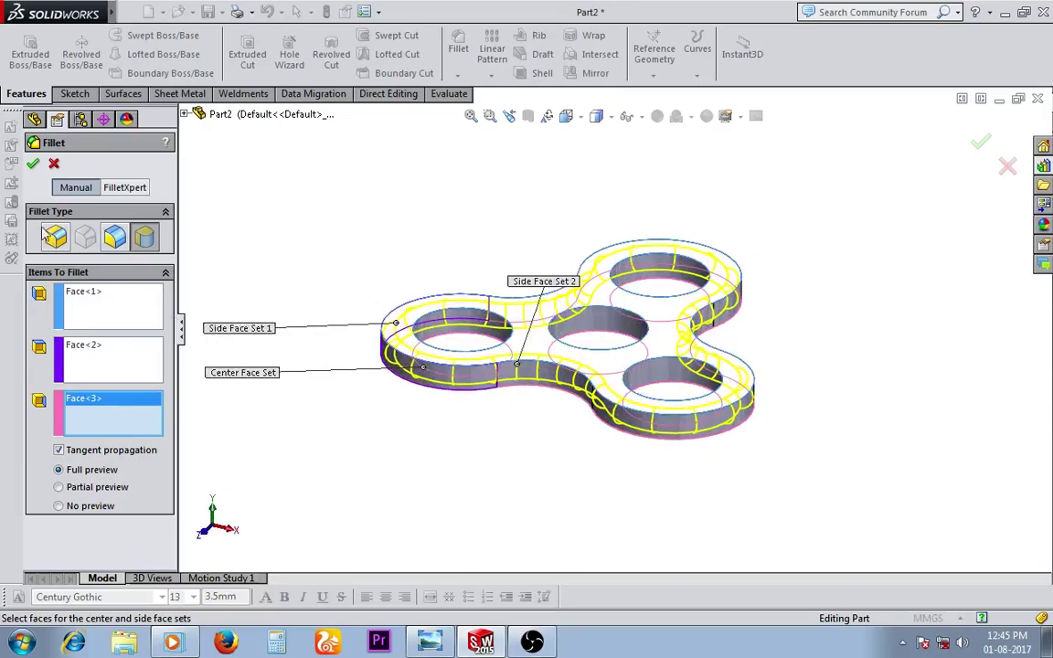
left_click(34, 164)
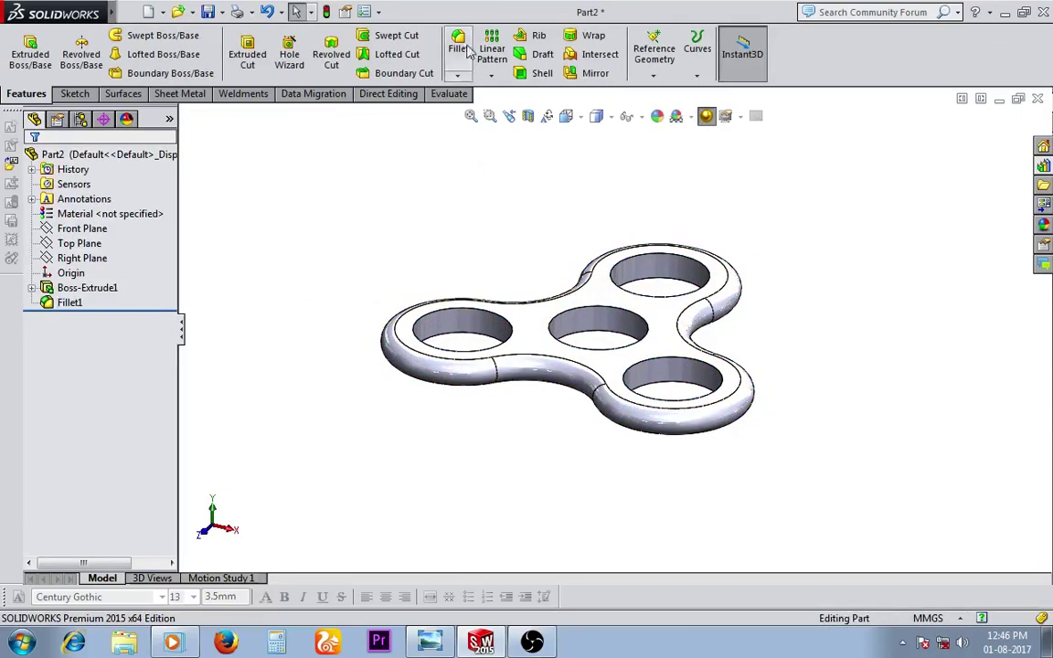
Step: Fillet the faces of the four bearing holes with a constant 0.25 mm radius
key("Return")
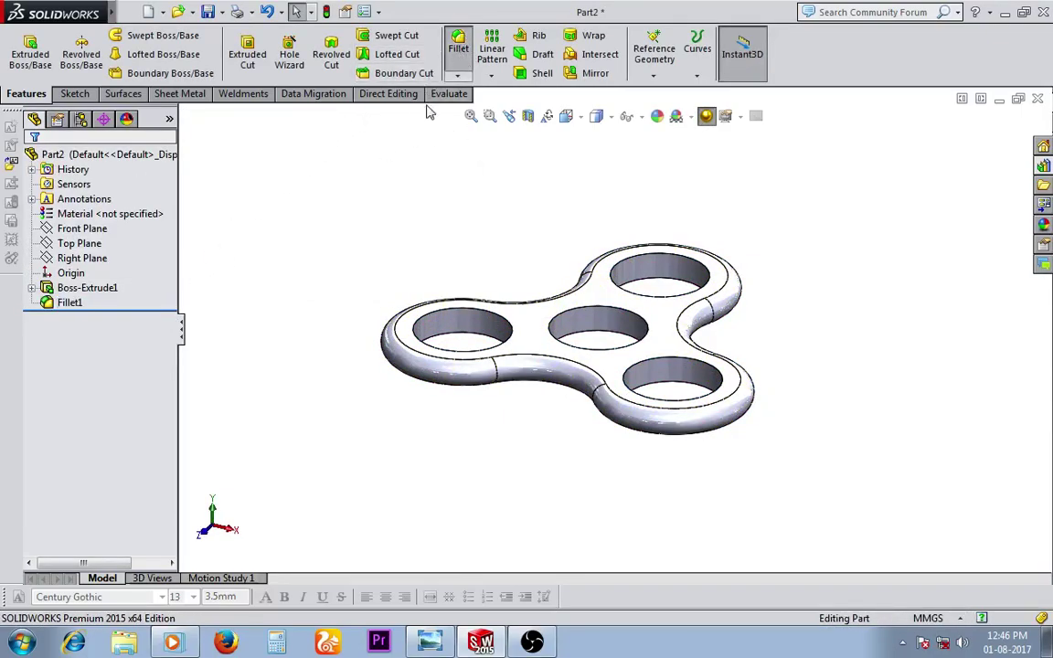
left_click(61, 242)
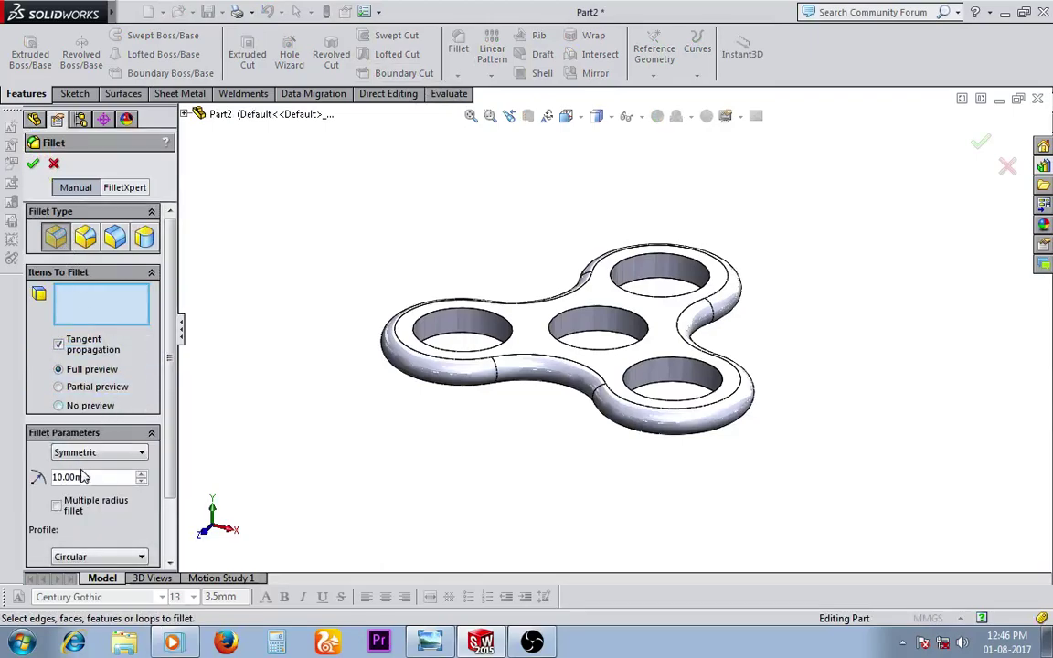
type(".25")
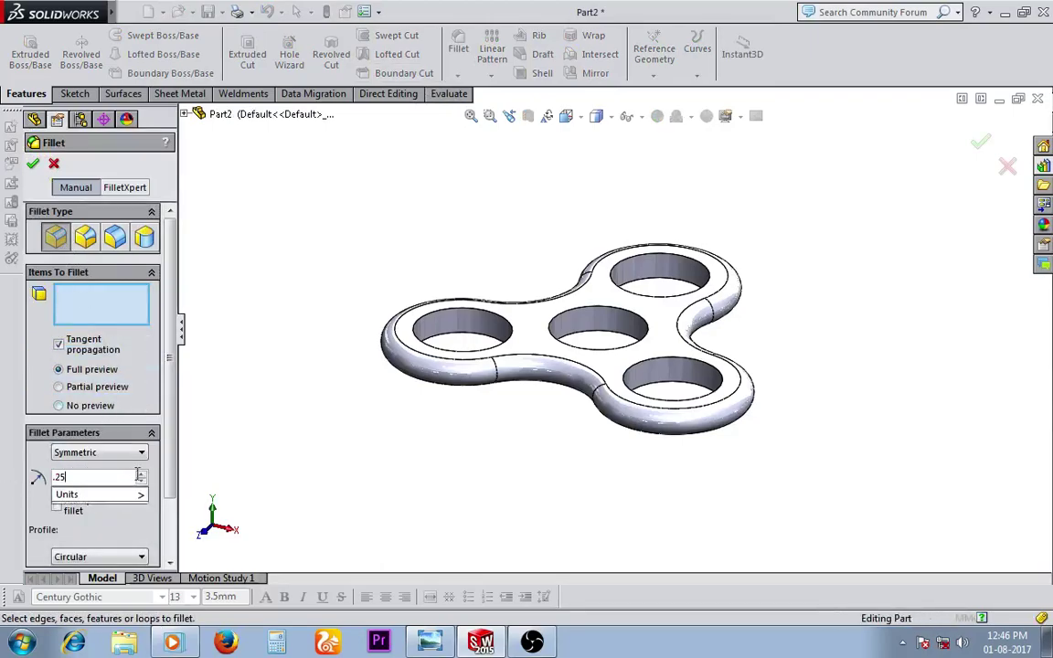
key("Return")
scroll(438, 395, "down", 3)
left_click(433, 349)
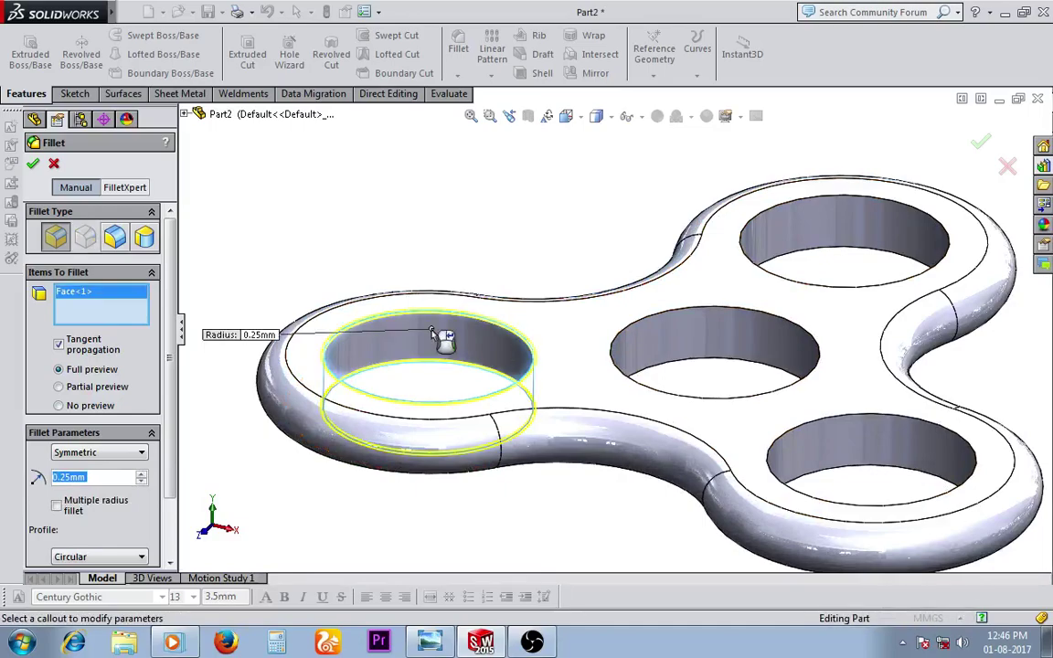
left_click(688, 345)
left_click(859, 229)
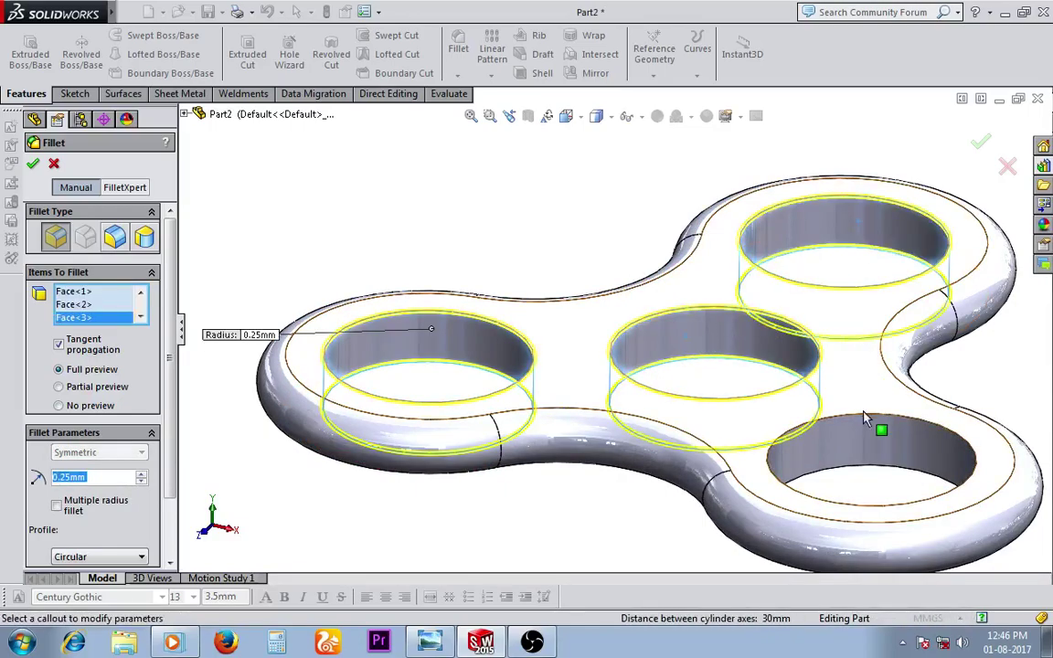
left_click(868, 429)
left_click(32, 164)
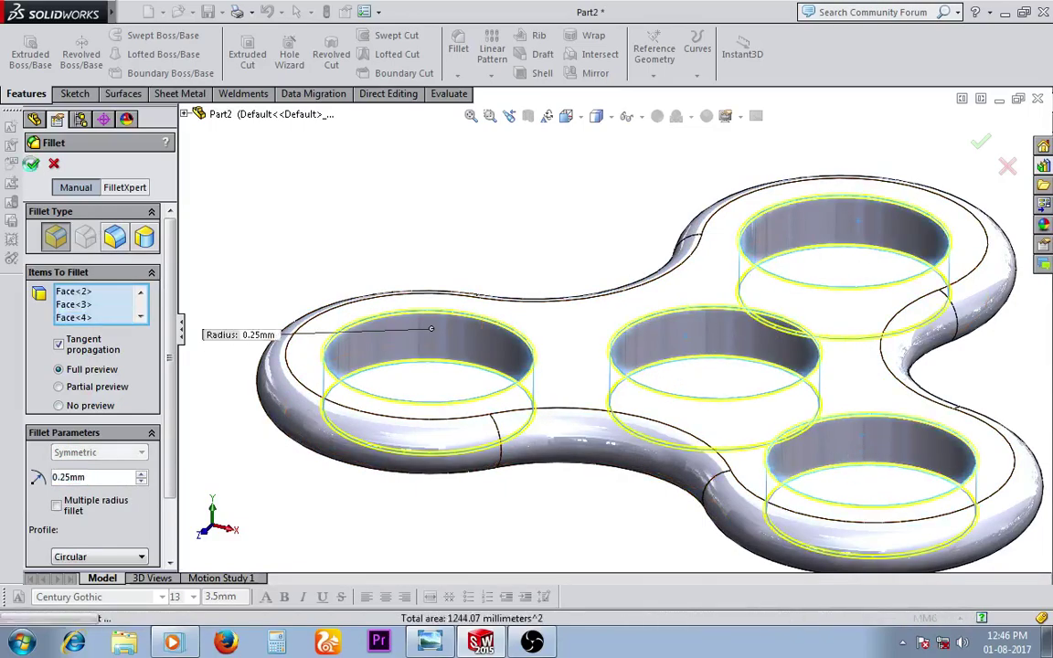
scroll(589, 259, "up", 2)
Step: Reorient the spinner to the Front view, then tilt it to look from above
middle_click_drag(589, 259, 578, 240)
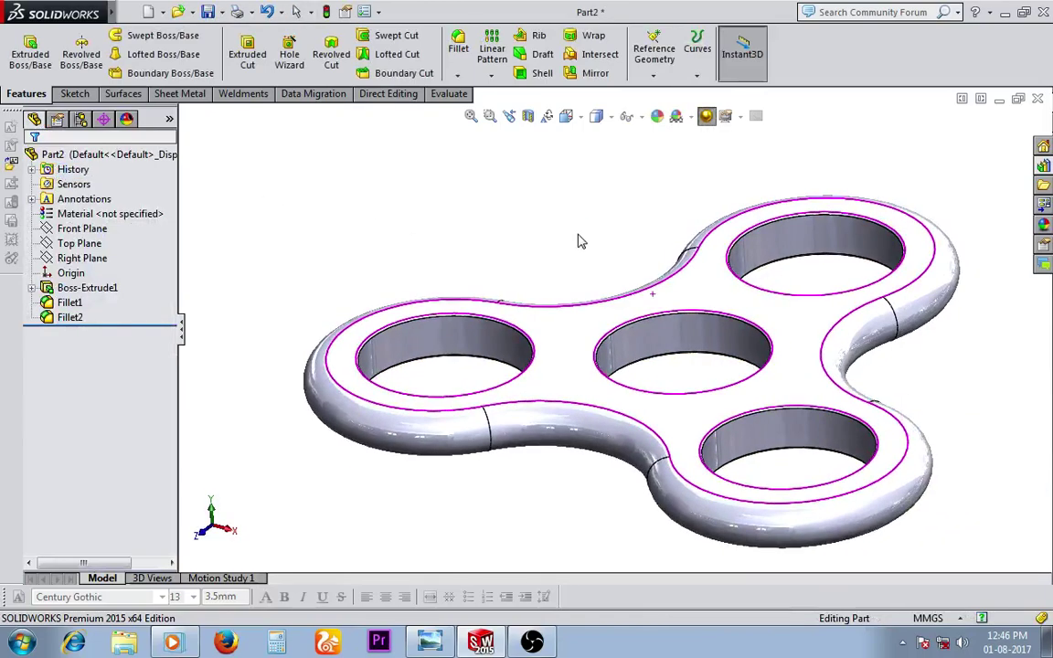
key("space")
left_click(617, 455)
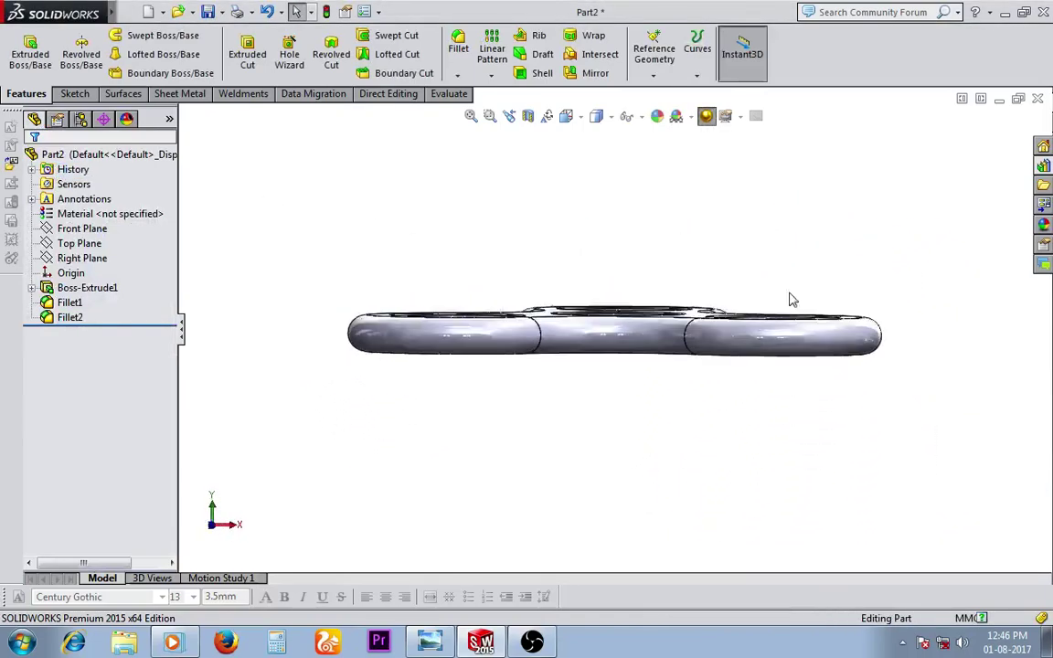
mouse_move(787, 299)
middle_mouse_down()
mouse_move(823, 313)
mouse_move(822, 355)
middle_mouse_up()
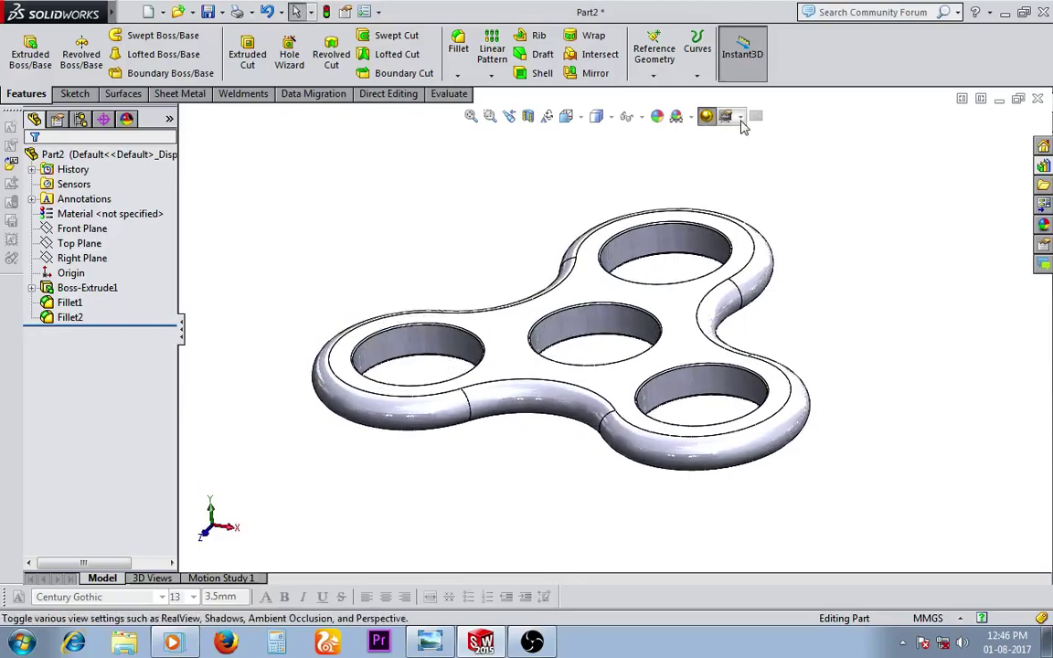
Step: Turn on ambient occlusion and perspective in the view display settings
left_click(741, 117)
left_click(748, 169)
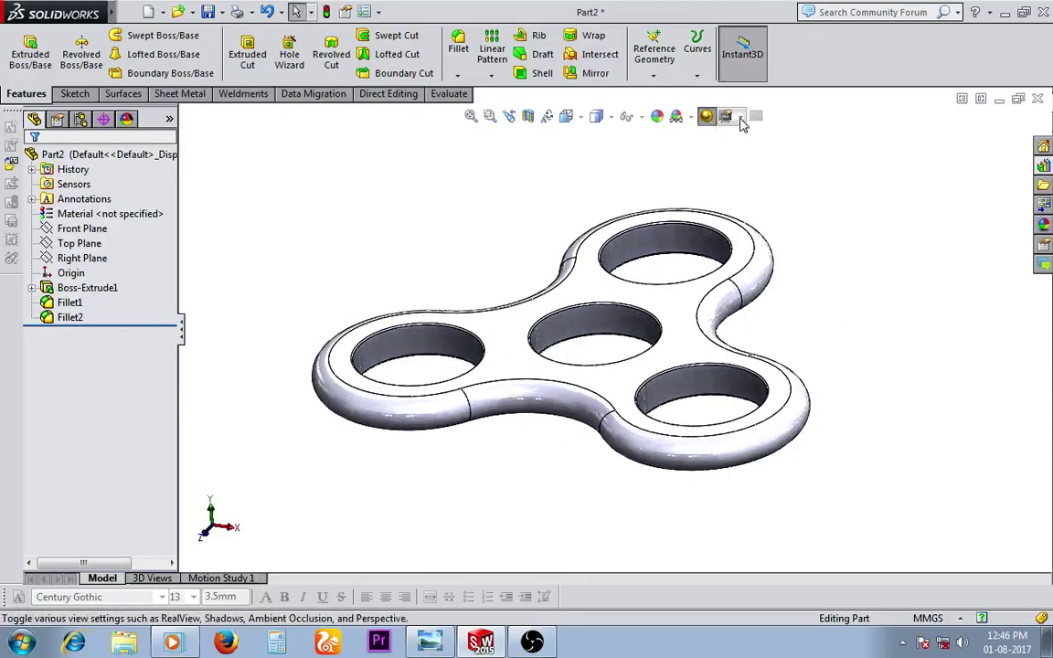
left_click(740, 117)
left_click(763, 191)
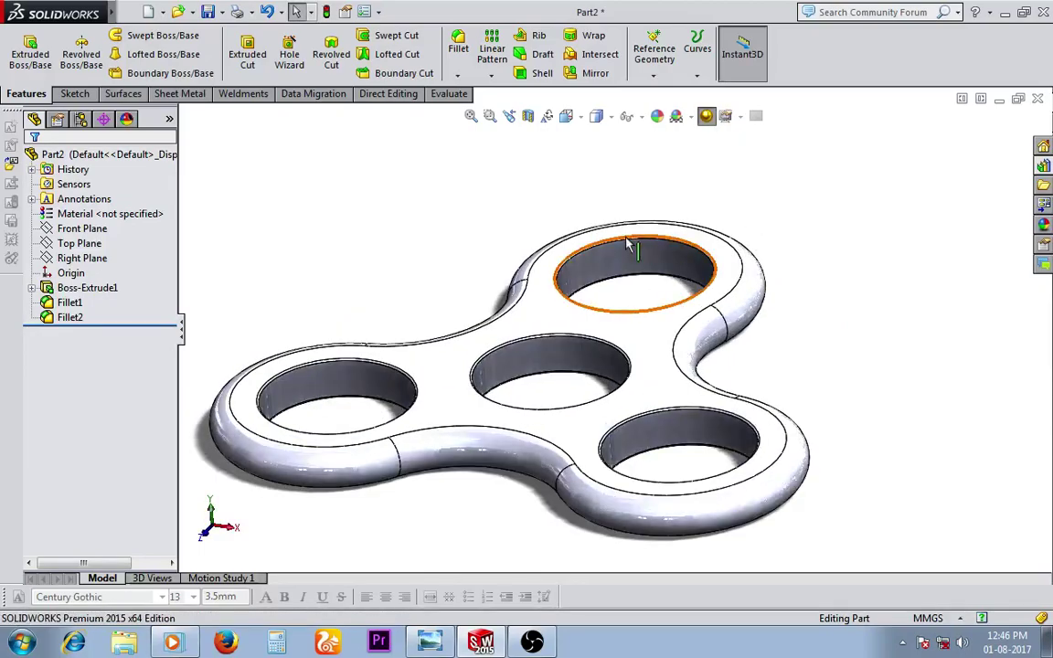
Step: Apply polished steel coloured red to the whole part and toggle perspective view
left_click(1042, 224)
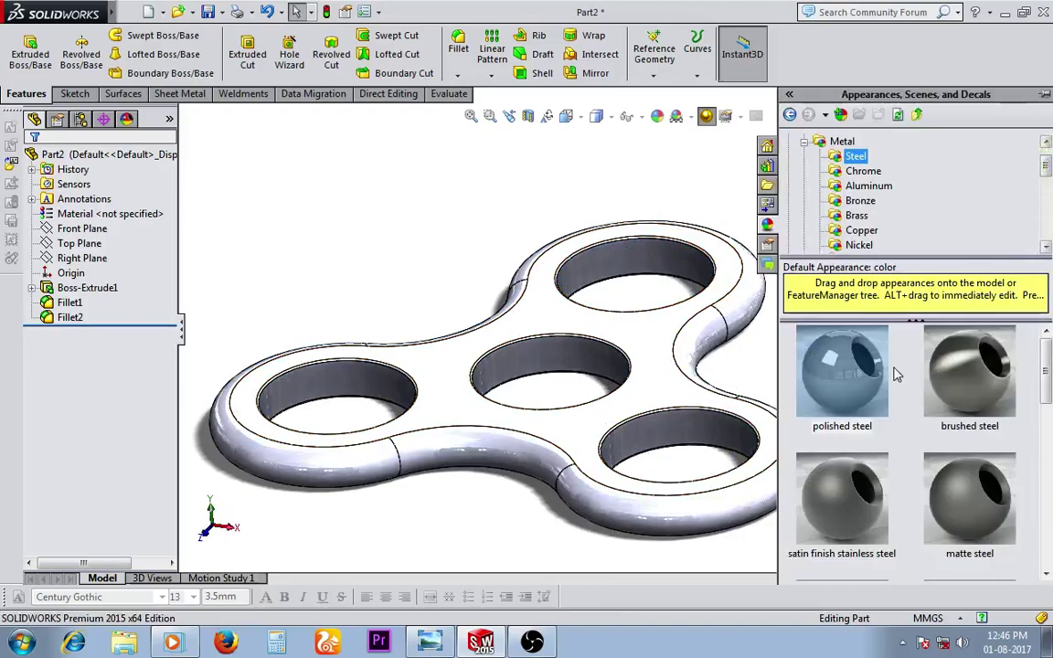
double_click(868, 389)
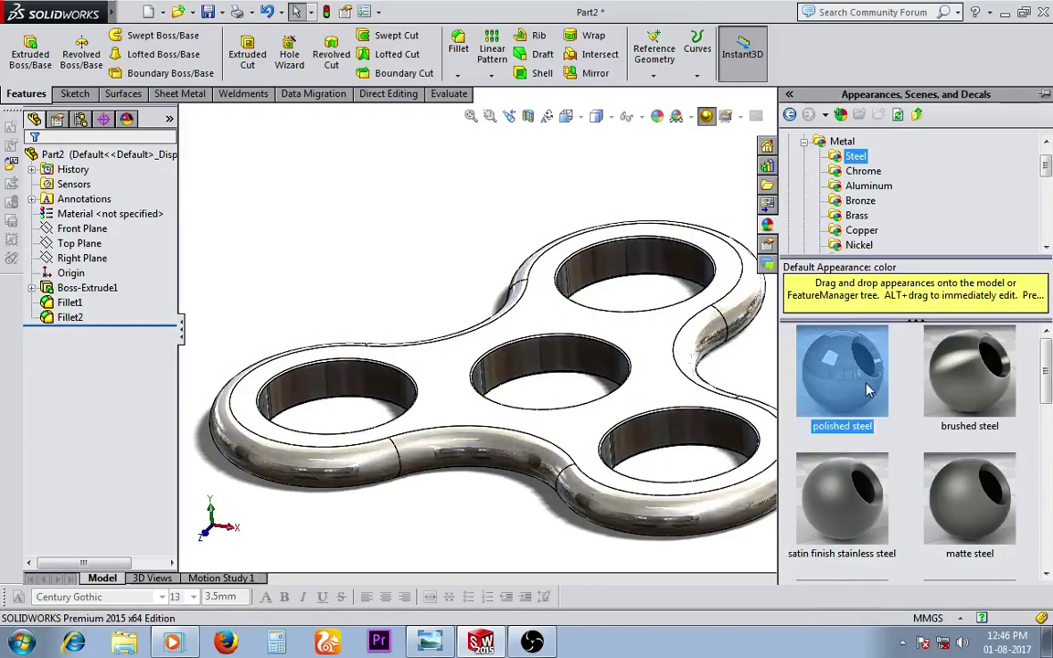
left_click(657, 116)
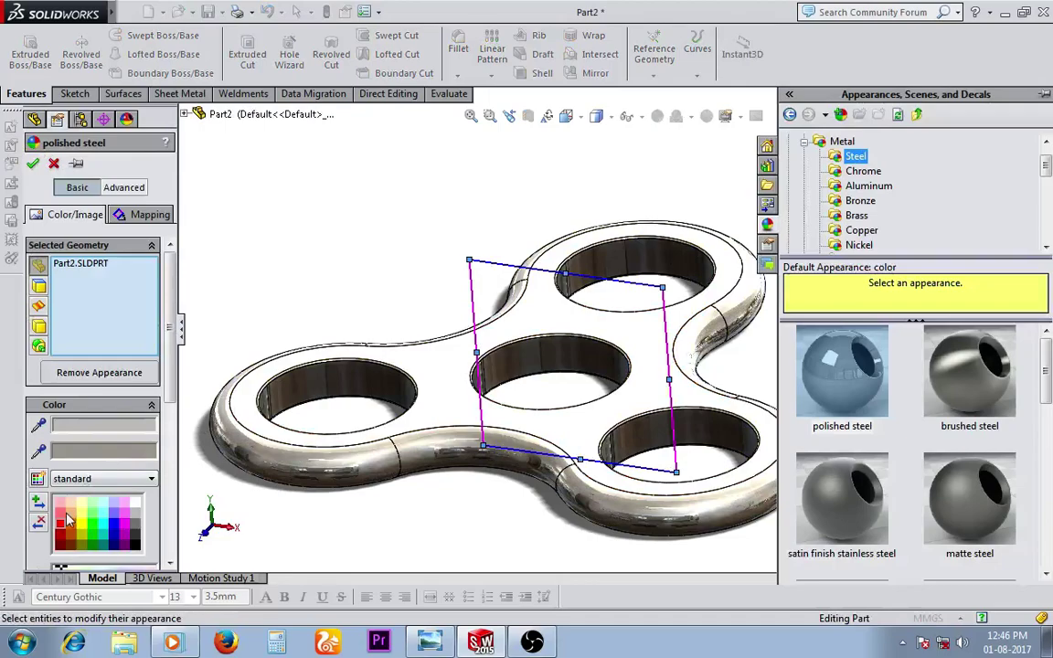
left_click(60, 525)
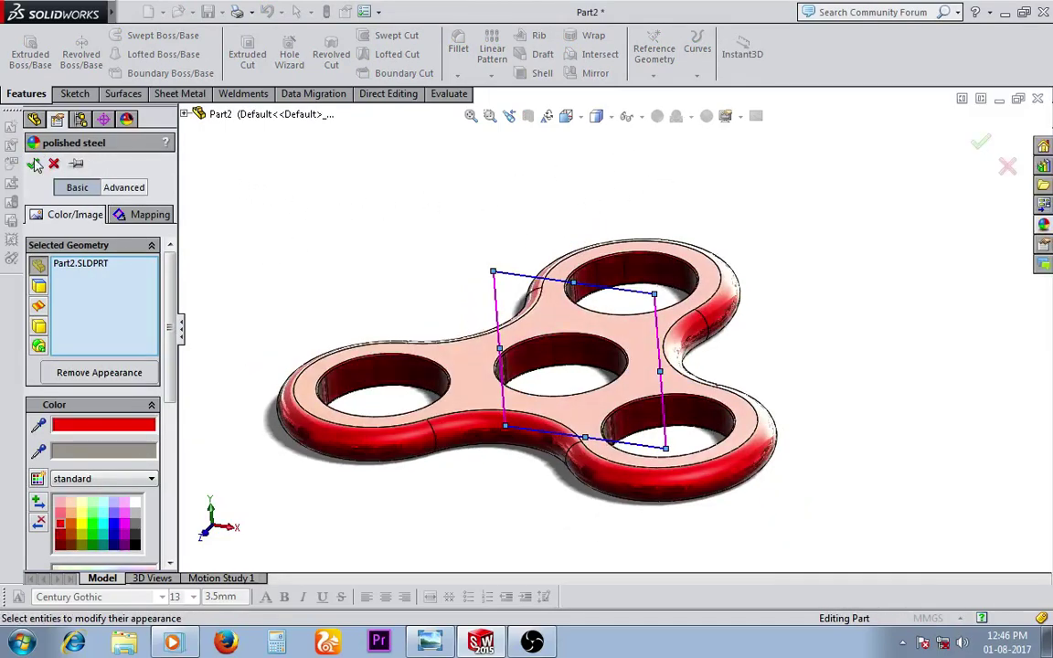
left_click(34, 164)
left_click(730, 117)
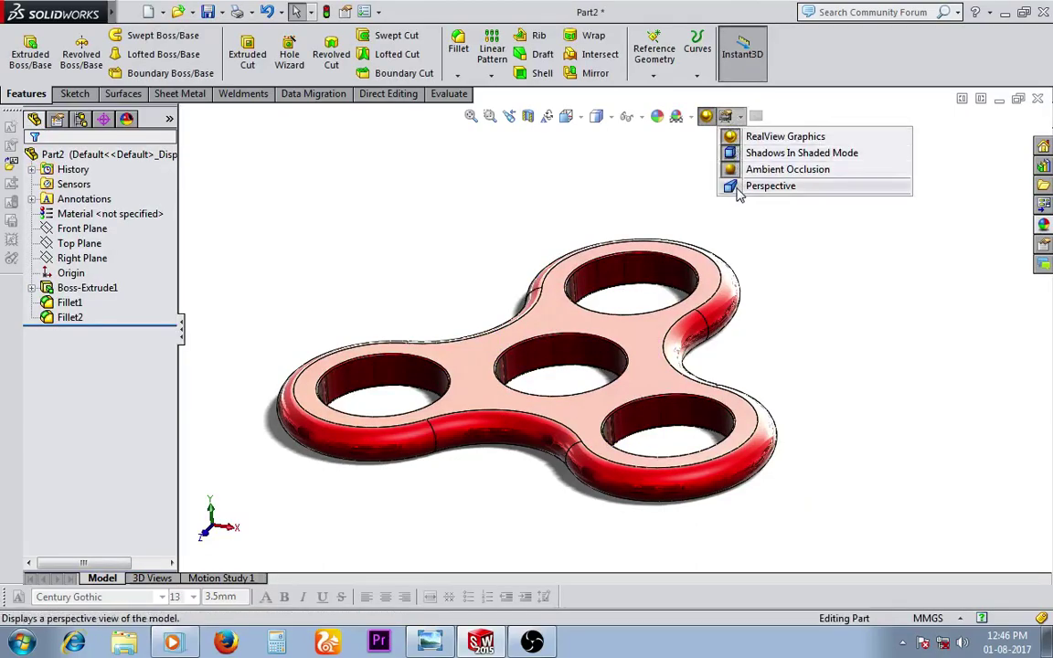
left_click(739, 187)
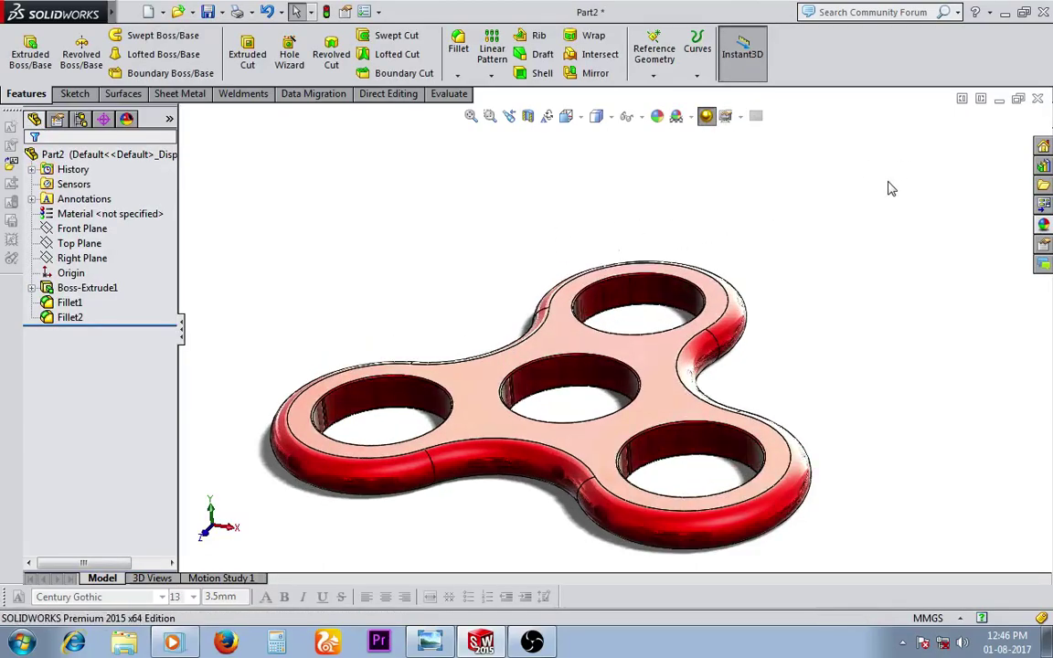
Step: Save the part as 'Fidget' and close its window
key("ctrl+s")
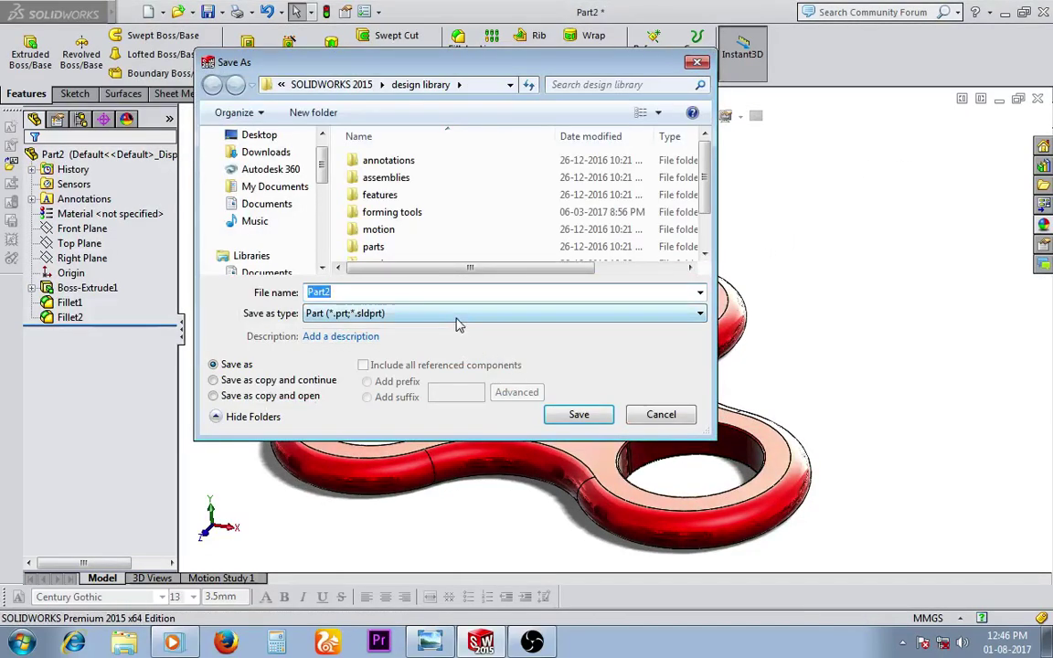
type("Fid")
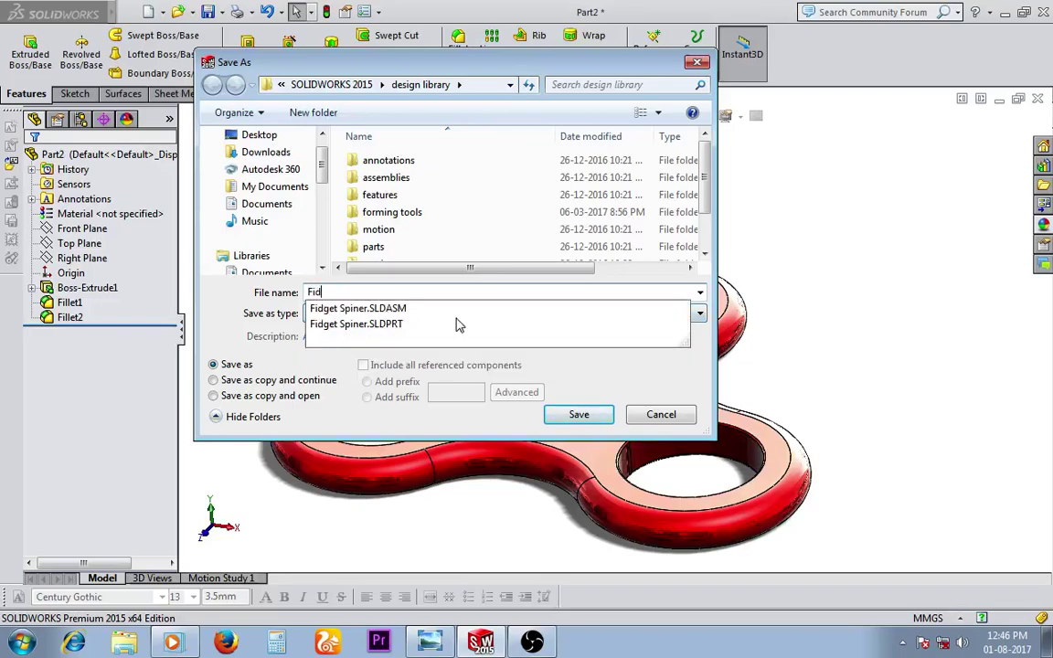
type("et")
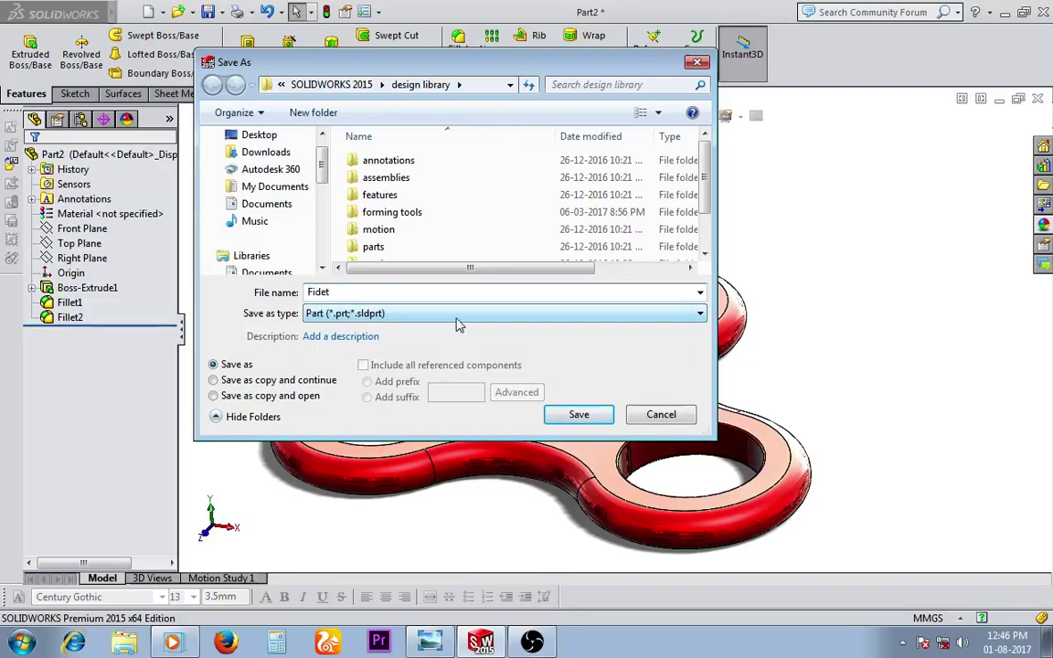
key("BackSpace")
key("BackSpace")
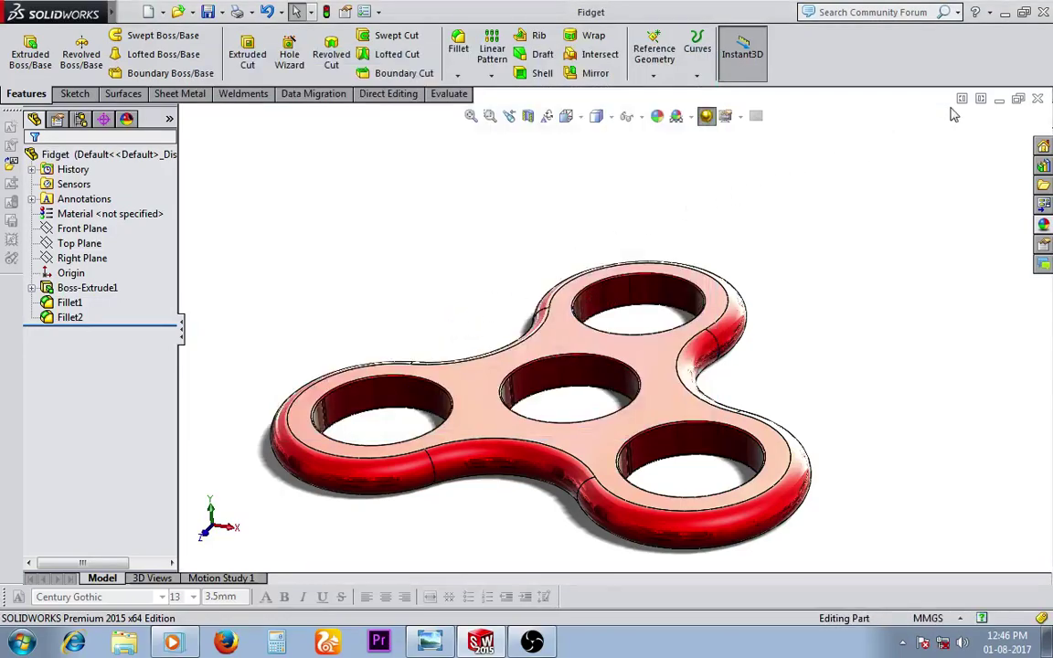
left_click(1037, 99)
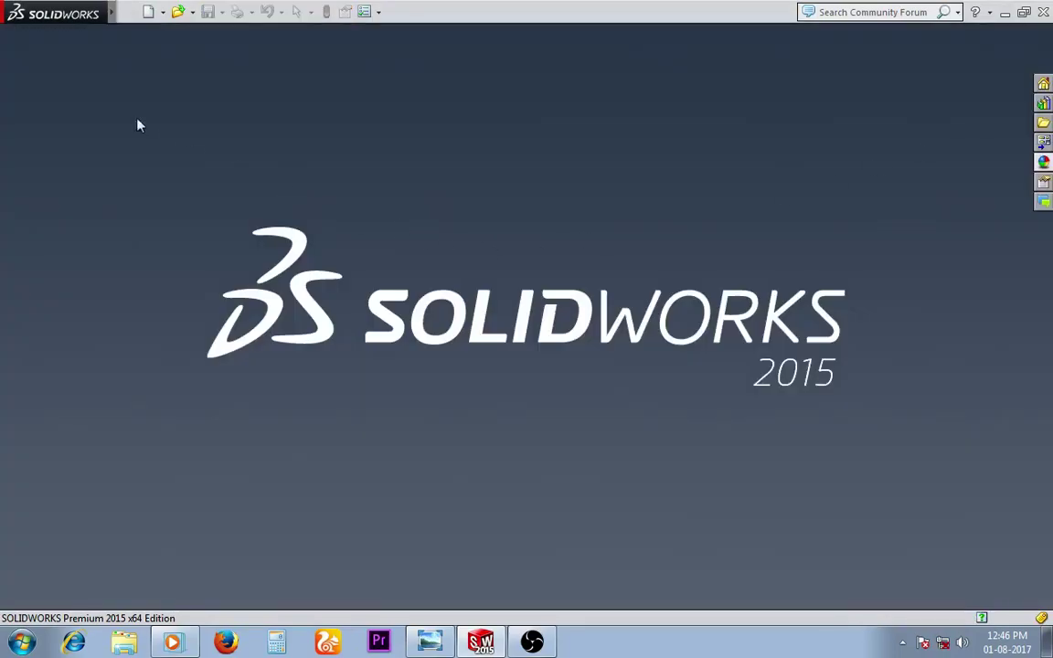
Step: Create a new assembly and place the Fidget part in it
left_click(147, 11)
double_click(329, 285)
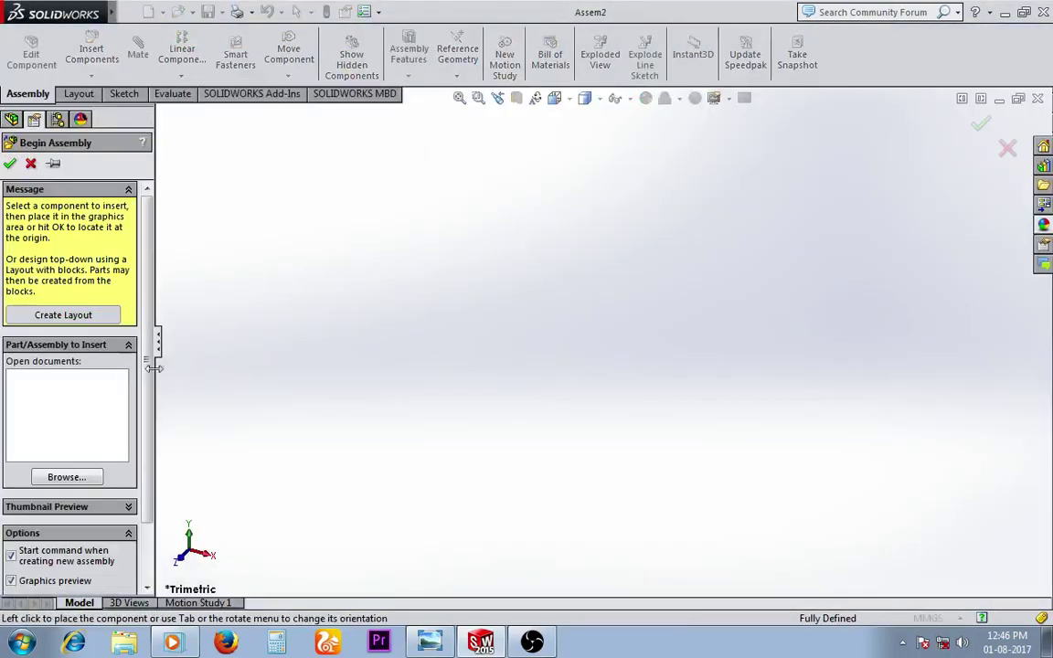
left_click(87, 478)
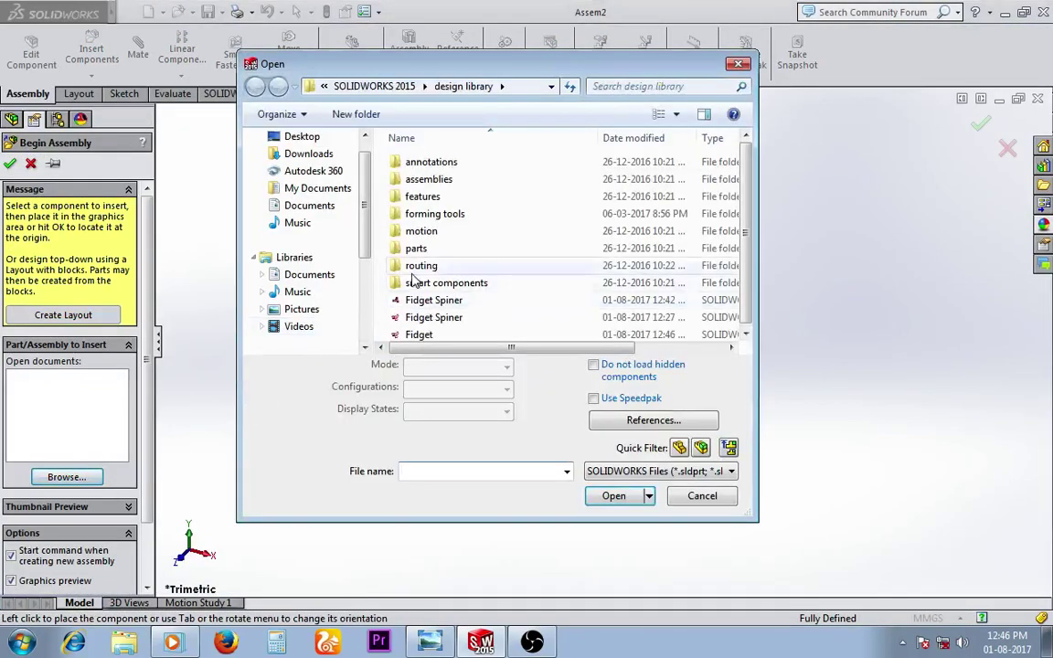
double_click(422, 336)
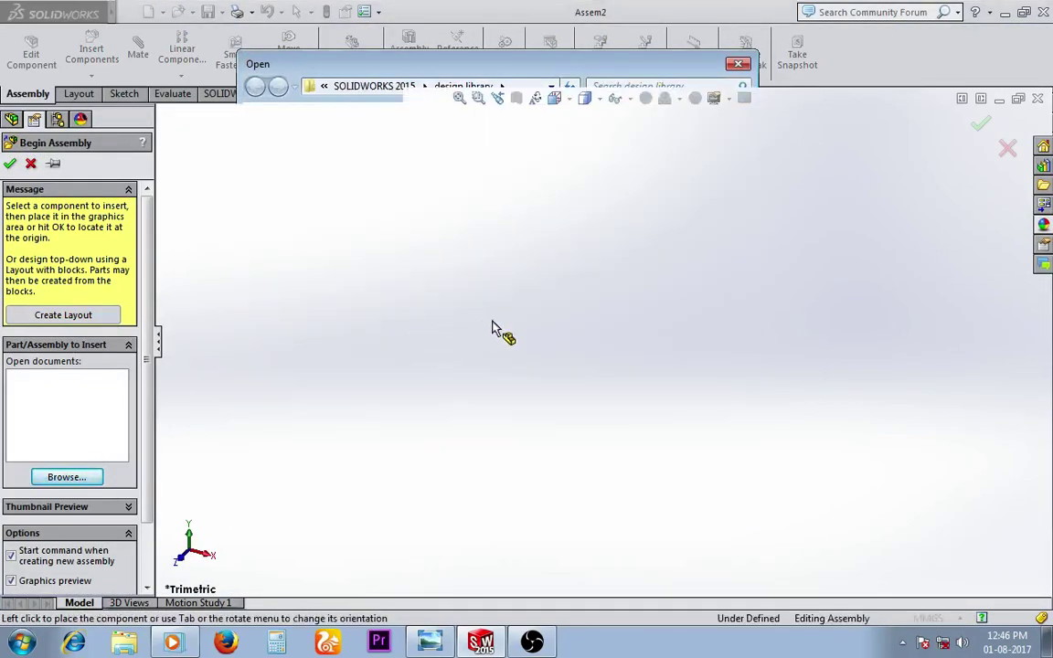
left_click(576, 352)
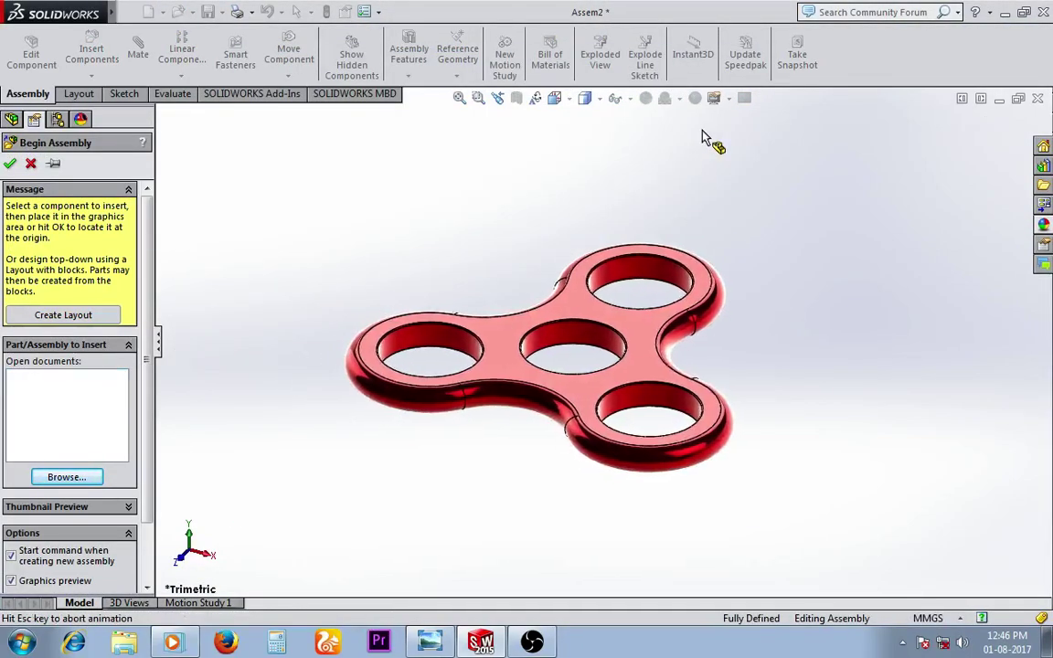
Step: Switch the scene to Plain White, with perspective on and shadows off
left_click(682, 99)
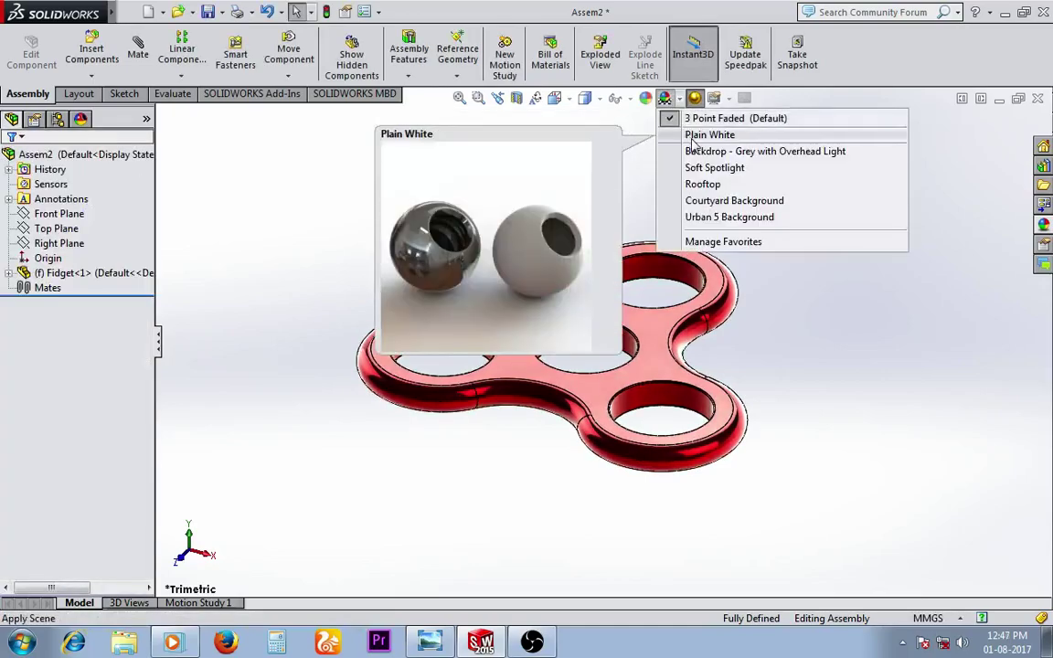
left_click(690, 134)
left_click(728, 99)
left_click(741, 169)
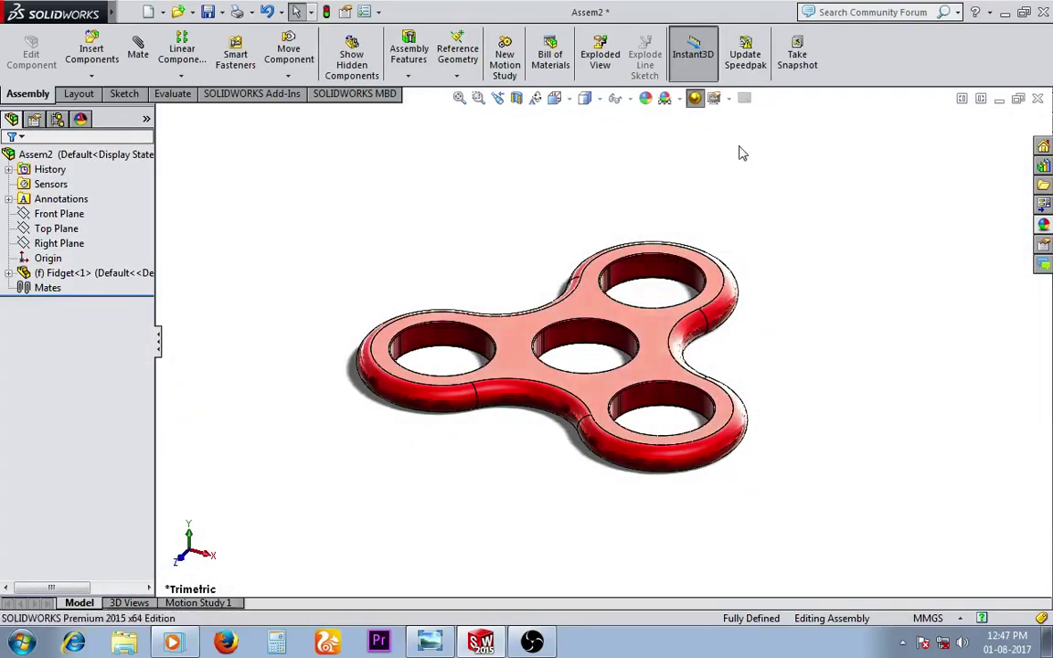
left_click(728, 98)
left_click(746, 138)
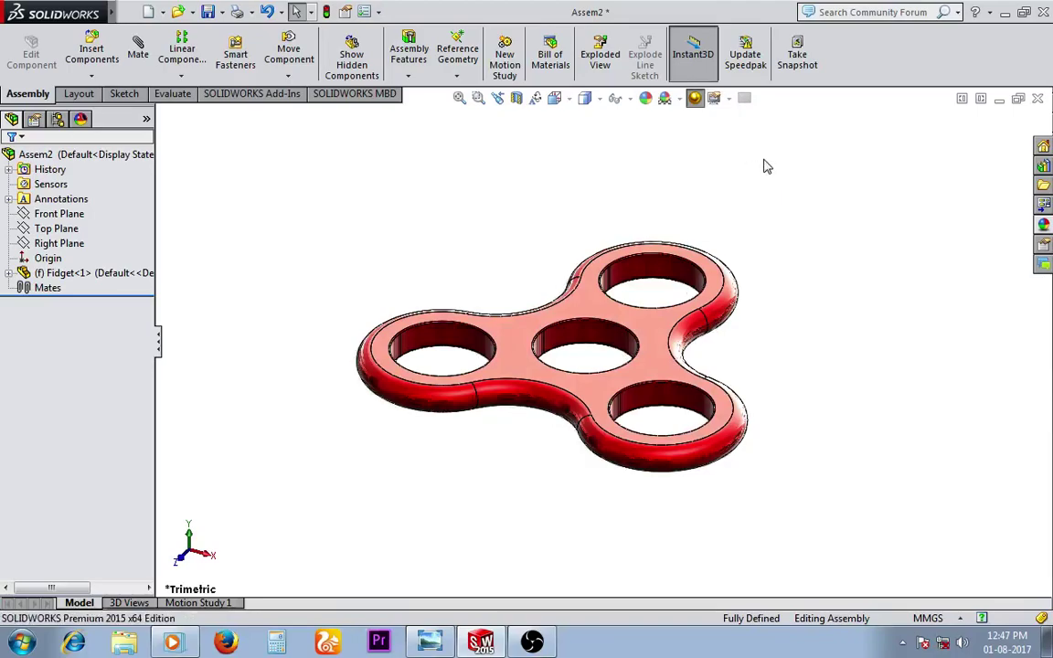
scroll(766, 167, "down", 2)
scroll(561, 318, "up", 2)
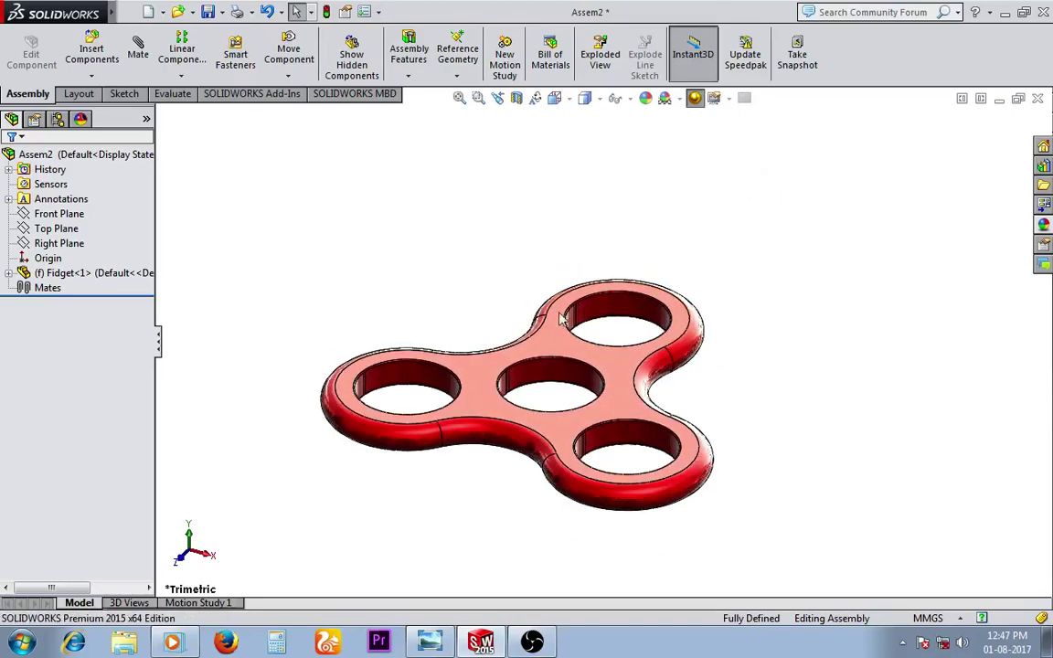
left_click(1042, 224)
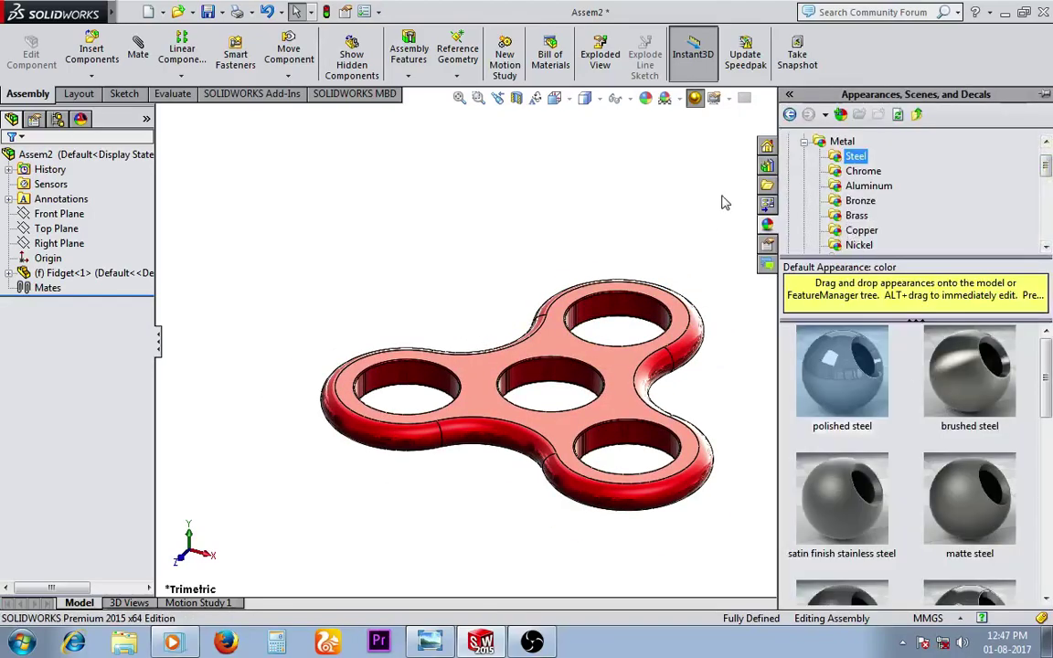
Step: Drag a BSI Angular Contact Ball Bearing from Toolbox > Bearings > Ball Bearings onto the spinner
left_click(654, 182)
left_click(1044, 166)
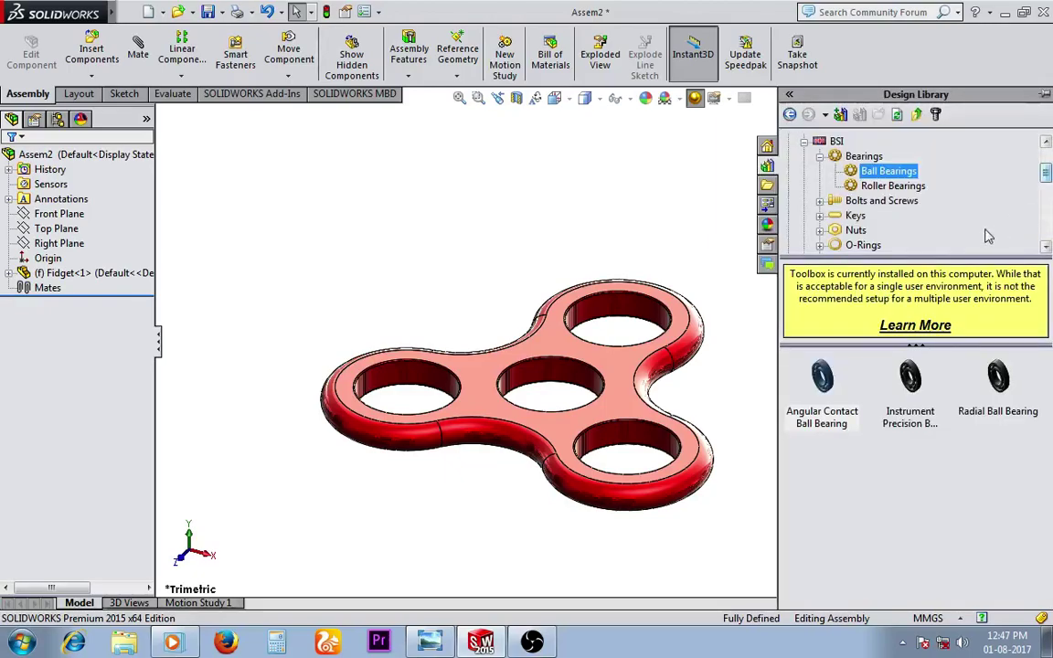
left_click(819, 156)
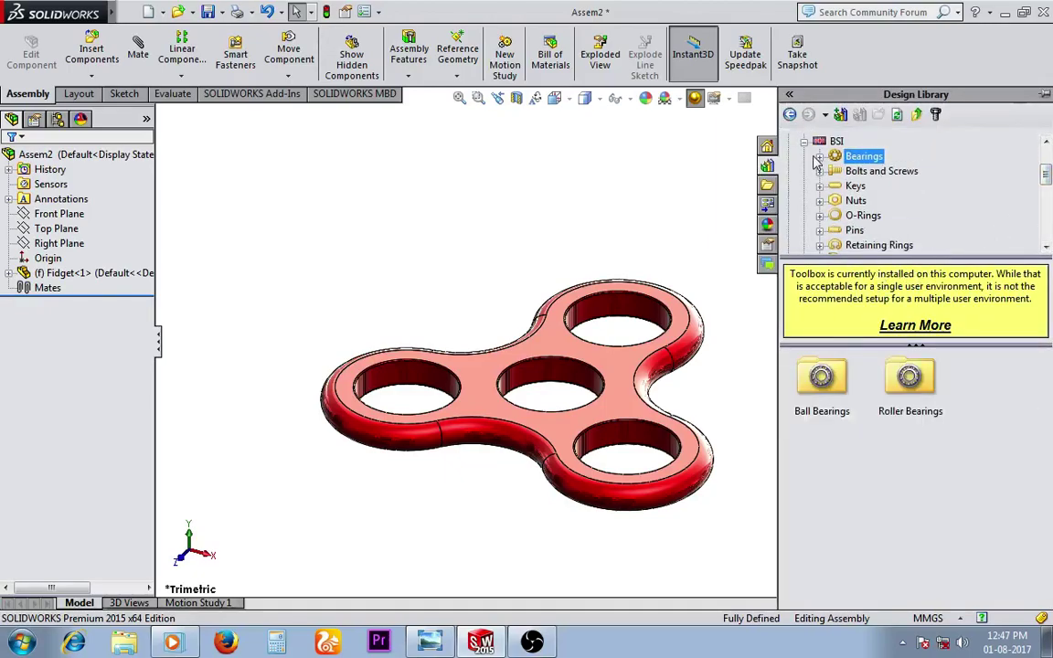
left_click(803, 141)
scroll(827, 185, "up", 2)
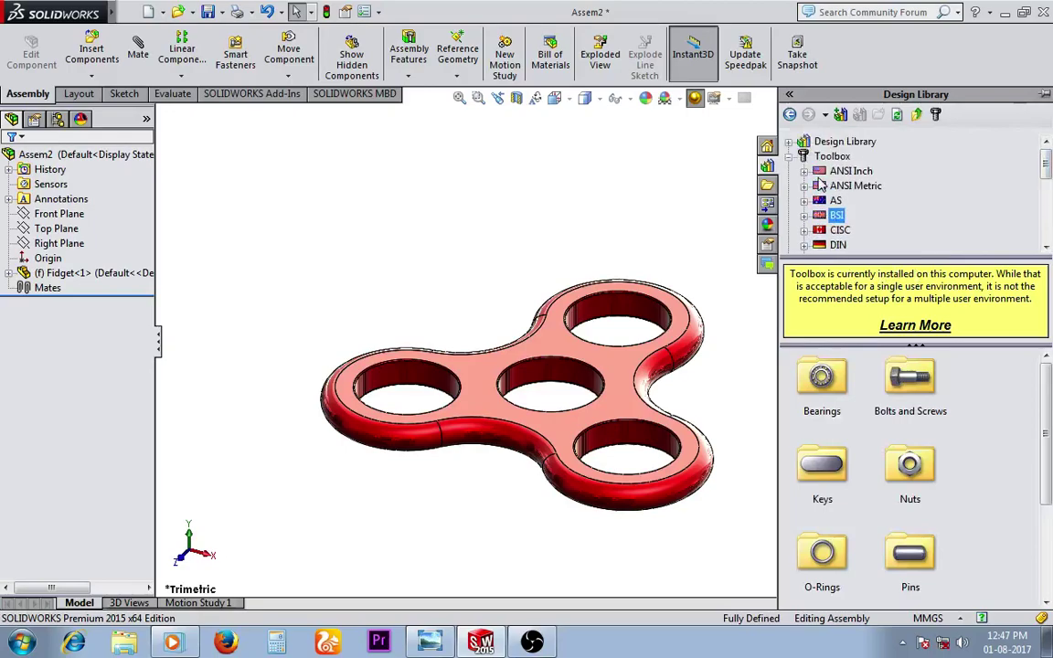
left_click(788, 158)
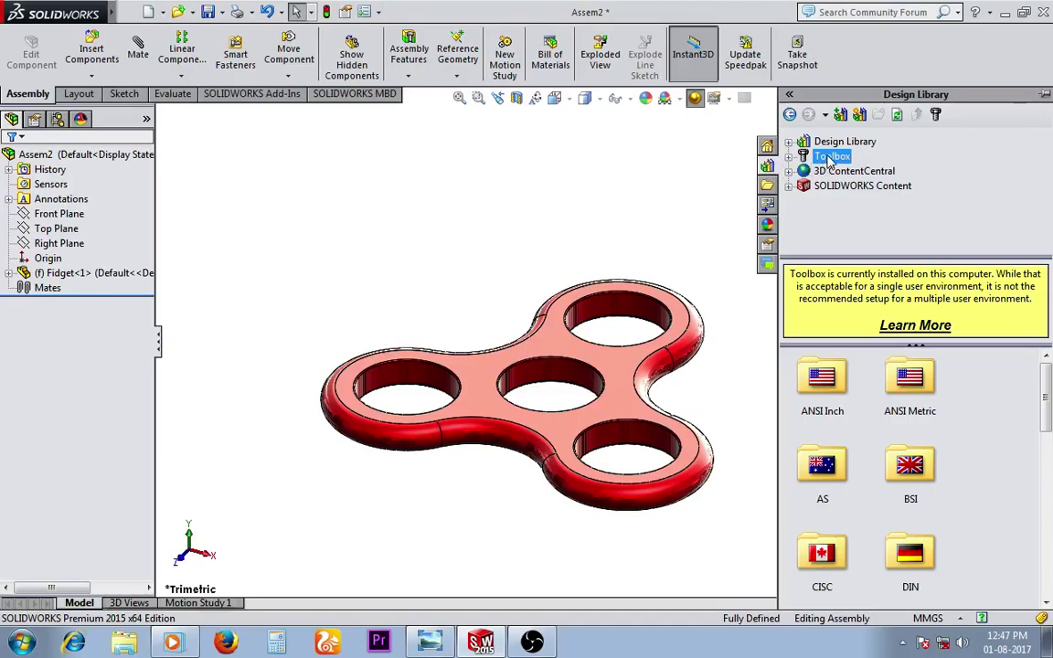
double_click(914, 485)
double_click(821, 379)
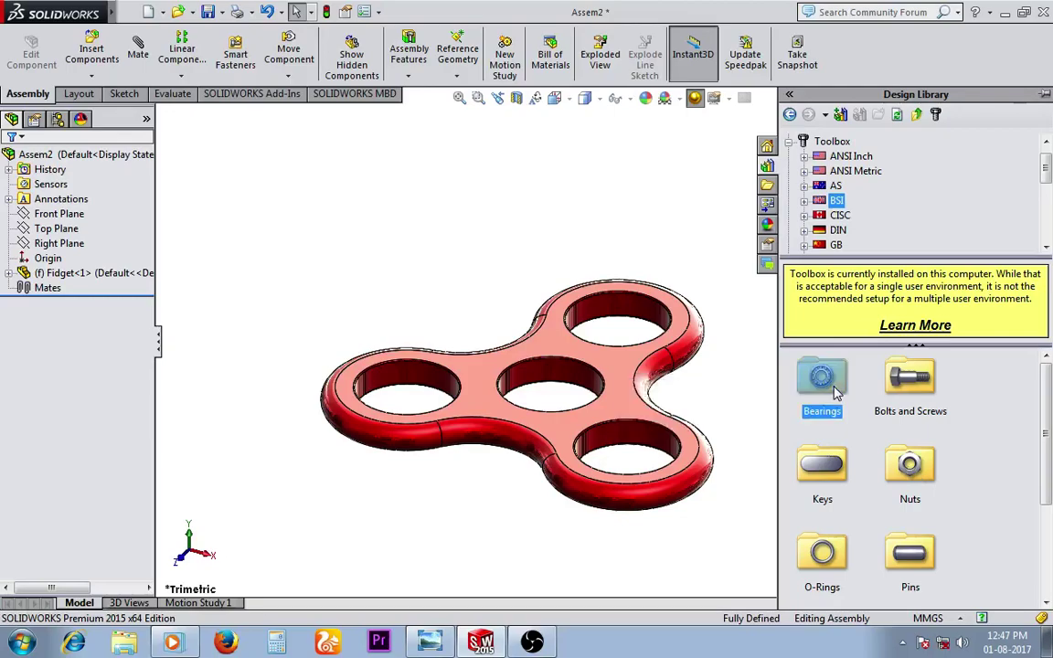
double_click(827, 379)
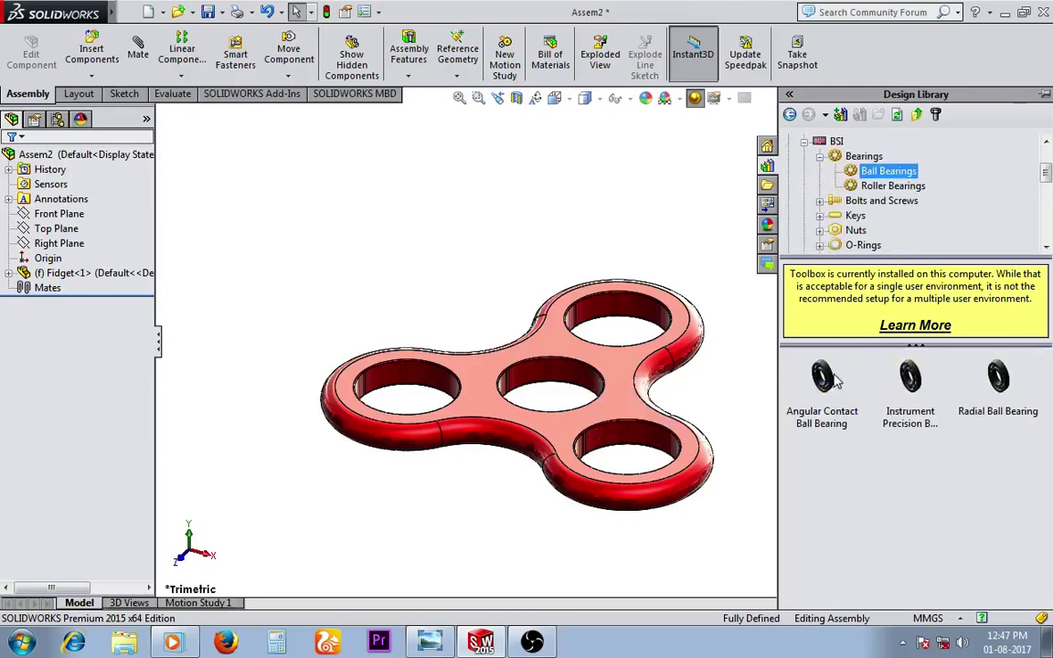
mouse_move(834, 379)
left_mouse_down()
mouse_move(545, 368)
mouse_move(539, 383)
left_mouse_up()
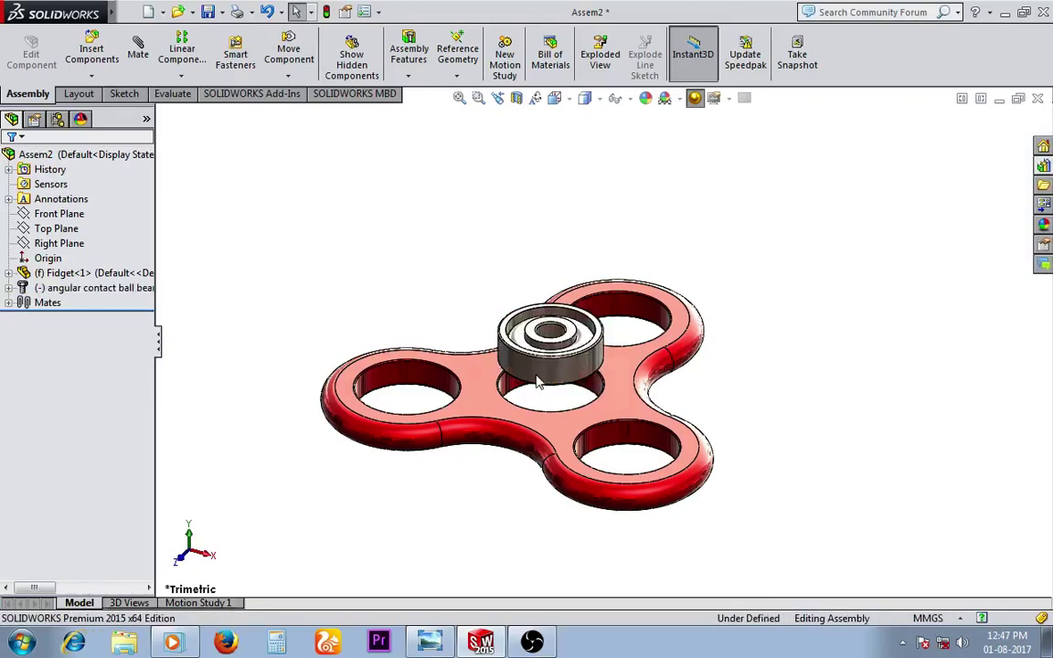
Step: Place the size 36 bearing over the centre hole with full balls, Detailed display and a cage
left_click(588, 345)
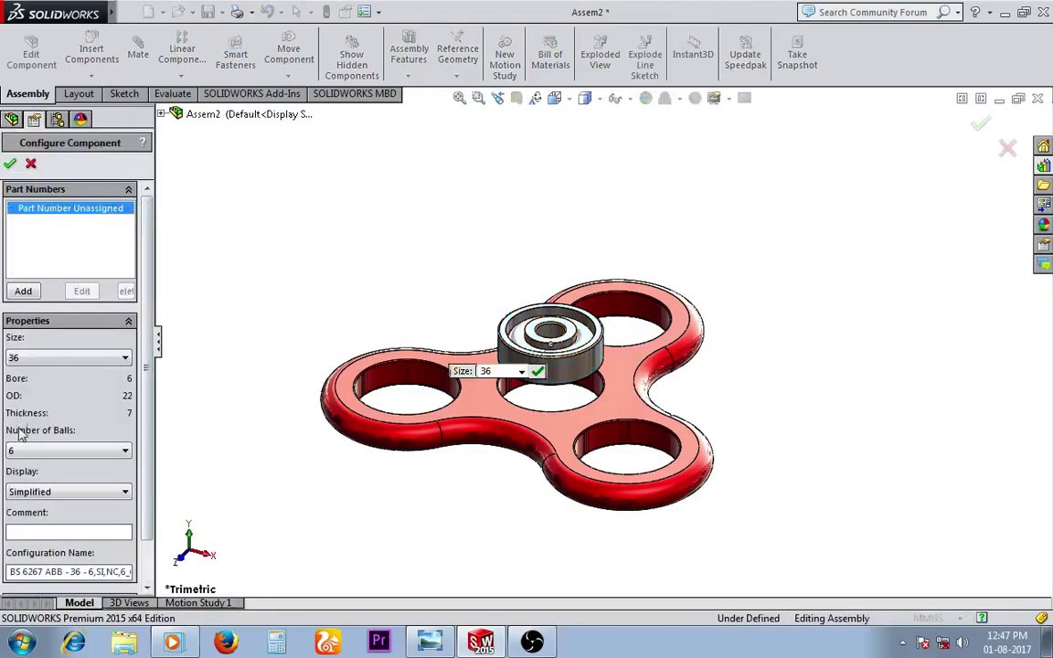
scroll(137, 365, "down", 1)
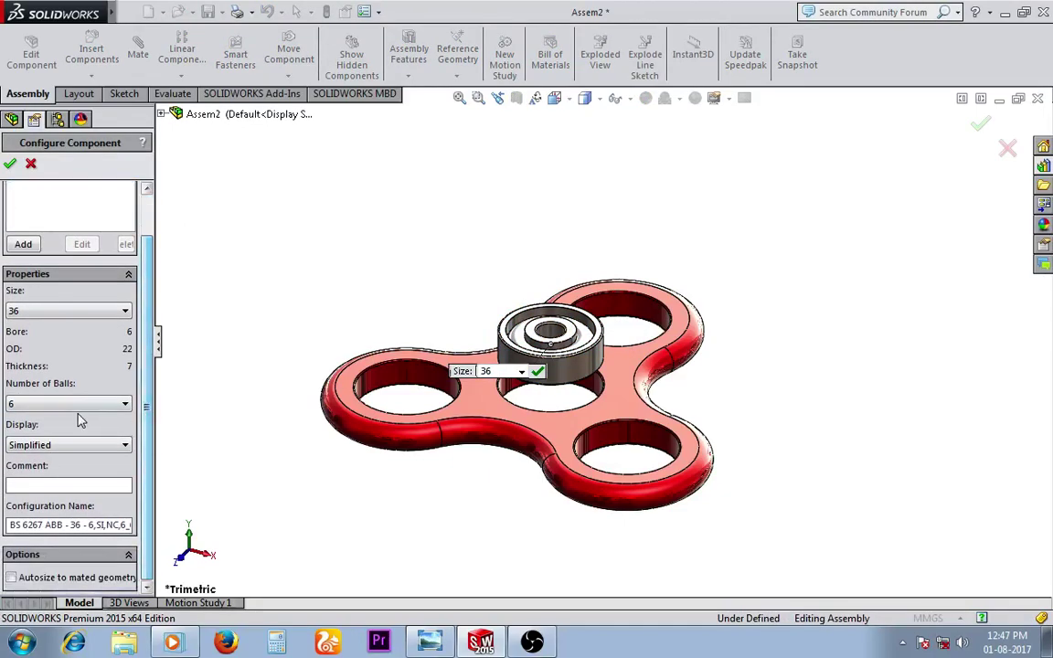
left_click(73, 404)
left_click(18, 430)
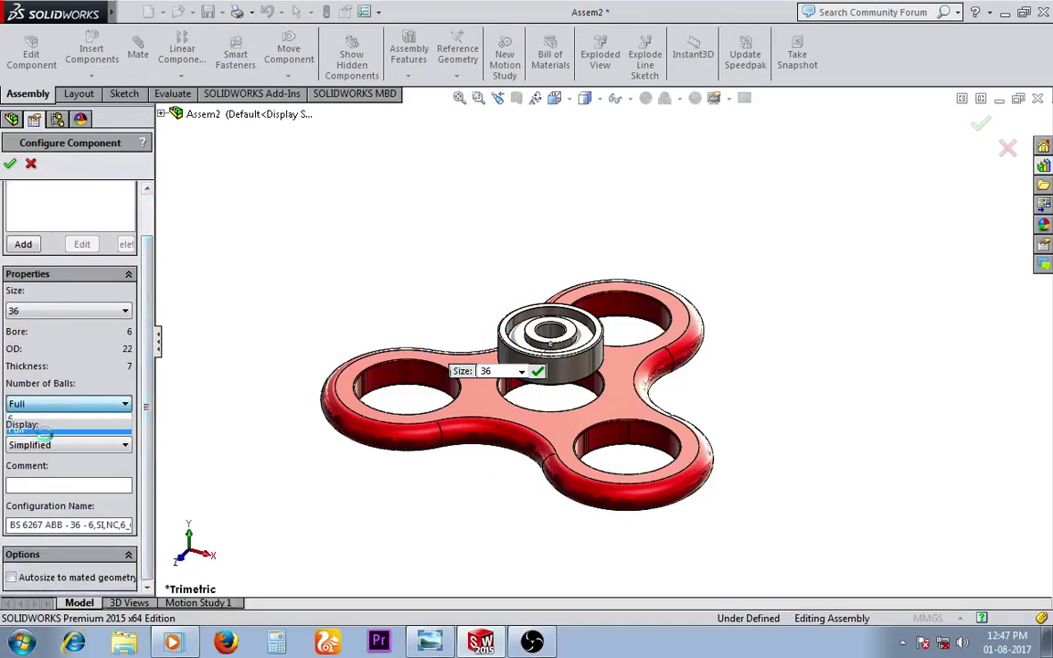
left_click(41, 445)
left_click(39, 471)
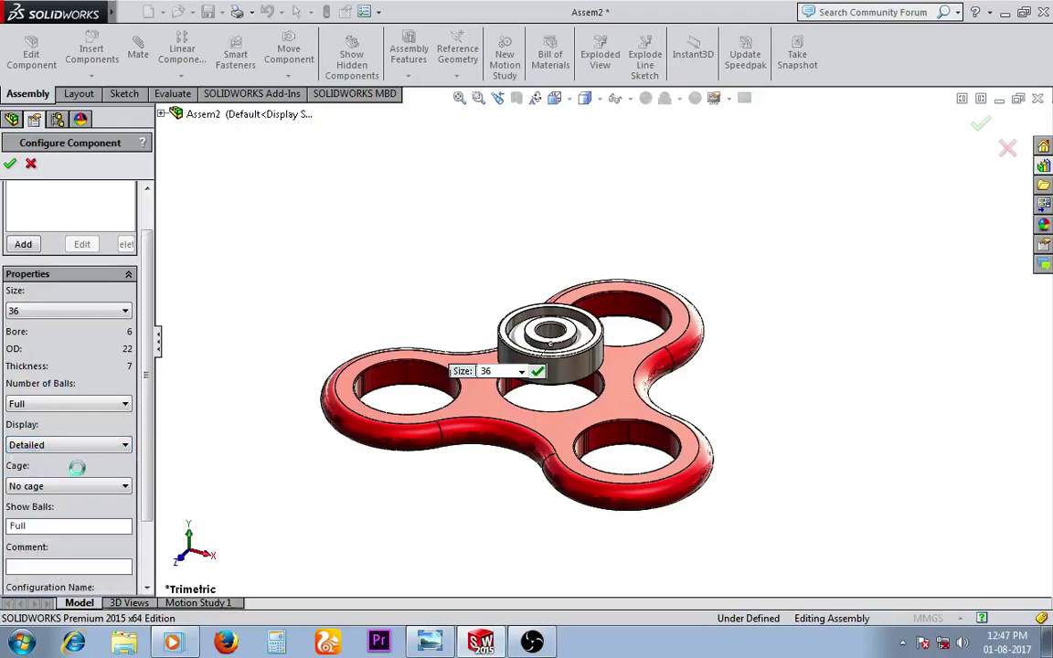
left_click(68, 487)
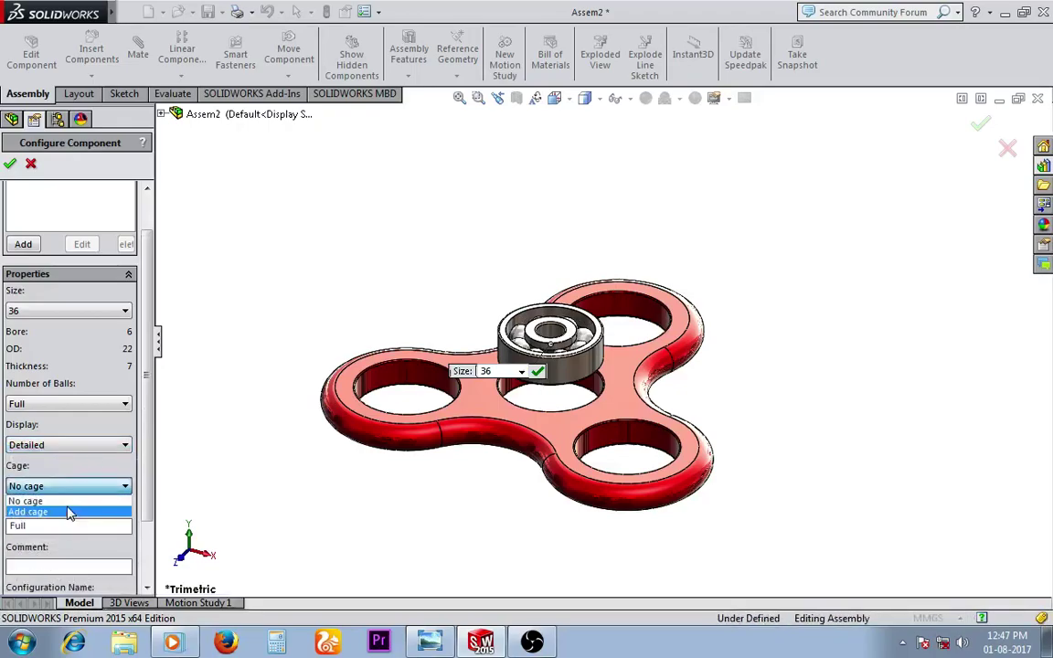
left_click(66, 511)
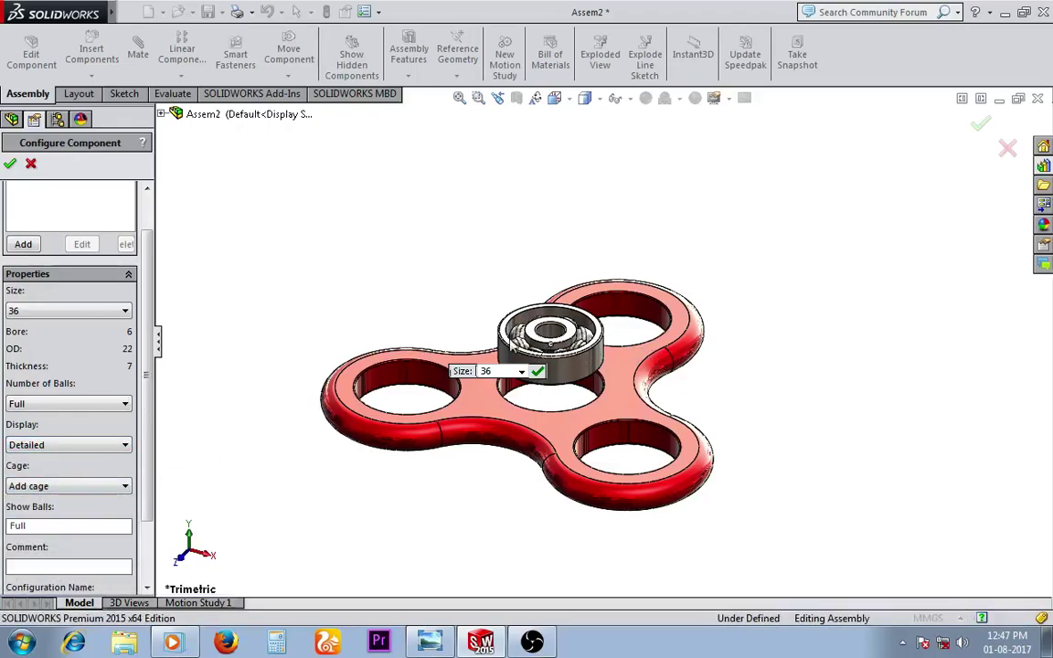
scroll(577, 361, "down", 3)
scroll(505, 434, "up", 3)
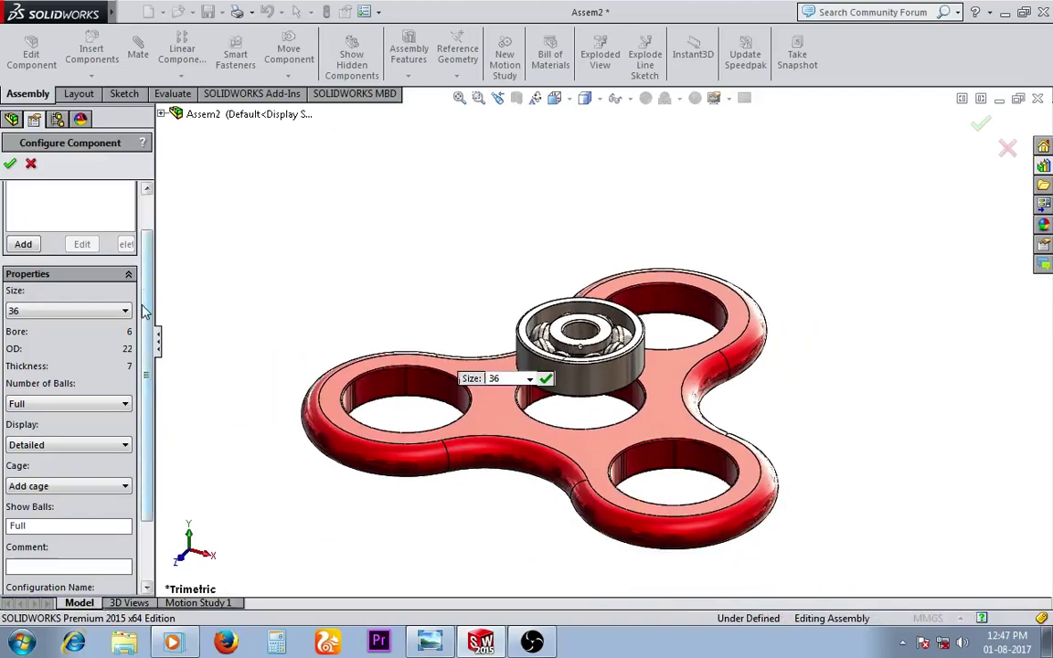
scroll(133, 274, "up", 2)
left_click(10, 163)
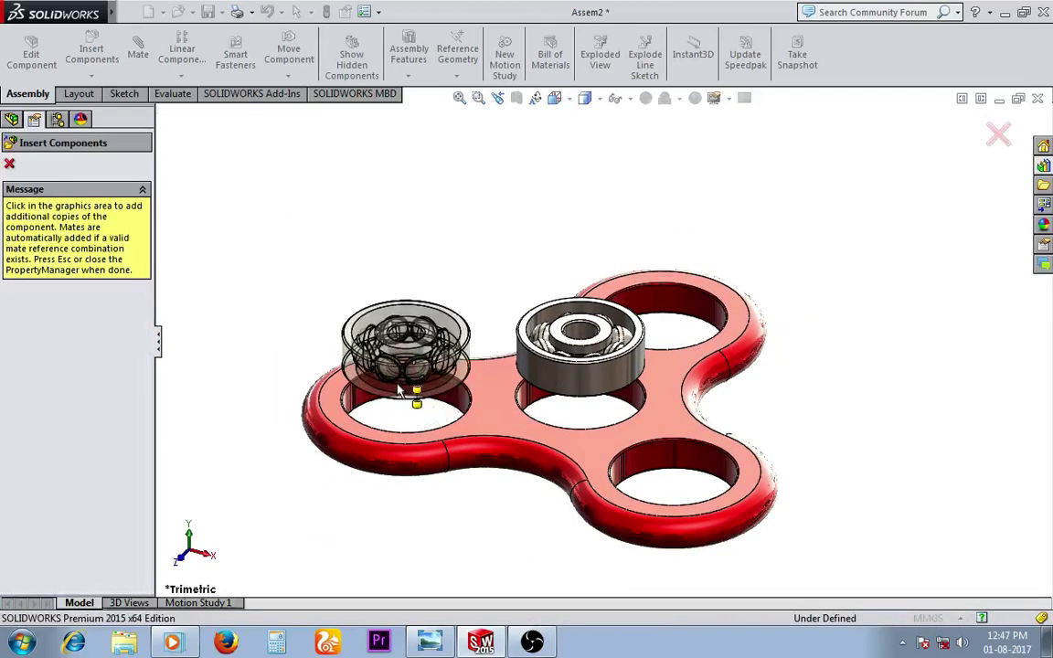
Step: Drop bearing copies into the left, top and lower-right holes
left_click(416, 398)
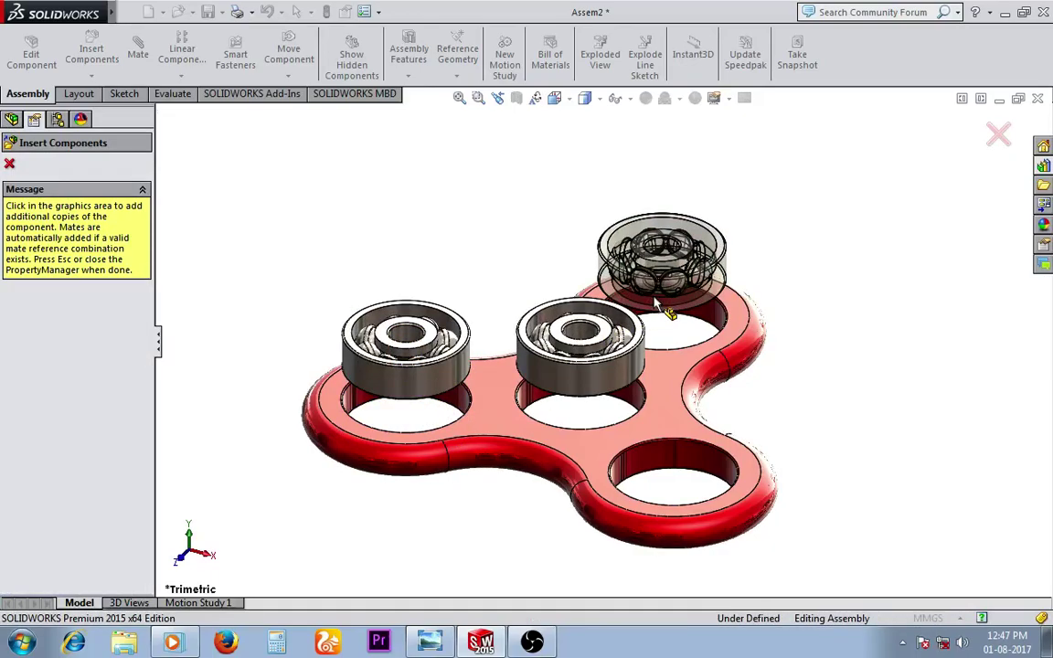
left_click(653, 306)
left_click(672, 452)
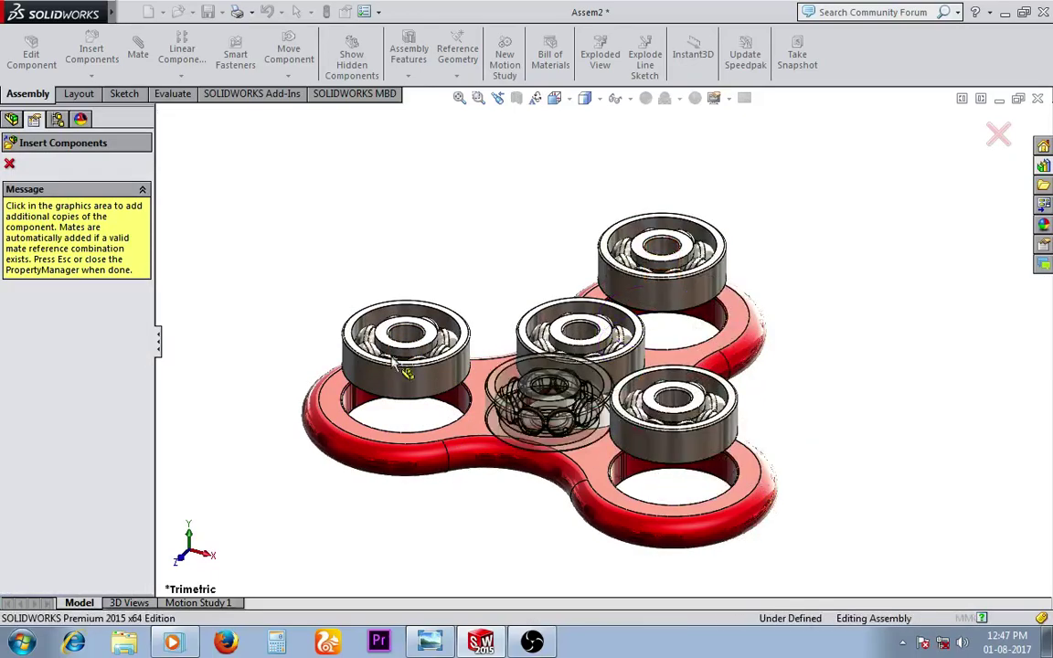
left_click(9, 166)
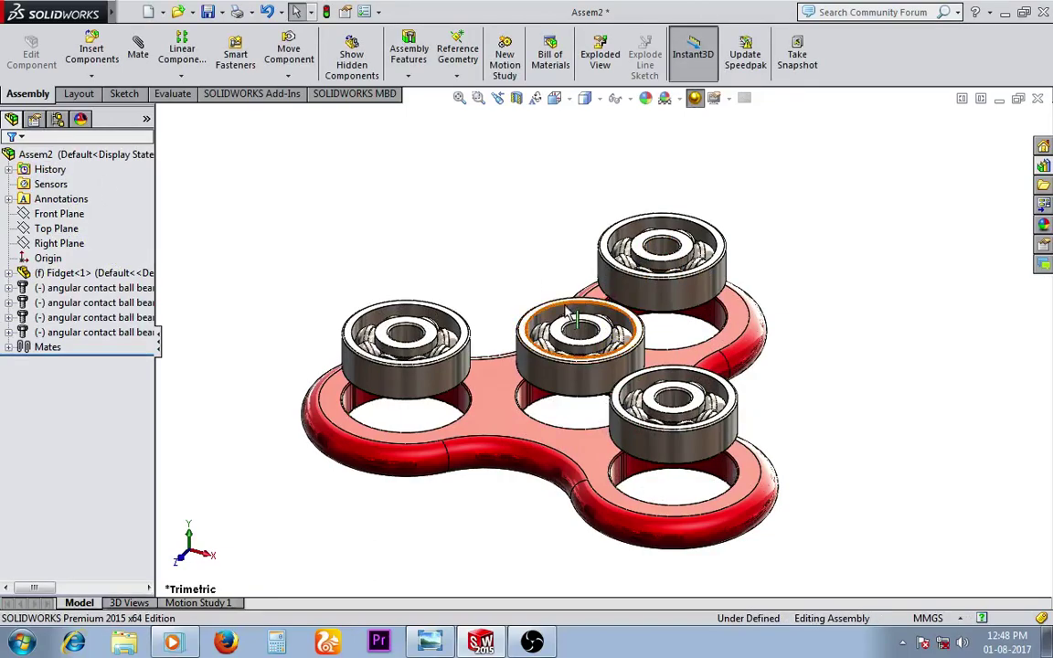
Step: Start a mate and choose the Width advanced mate type
left_click(130, 55)
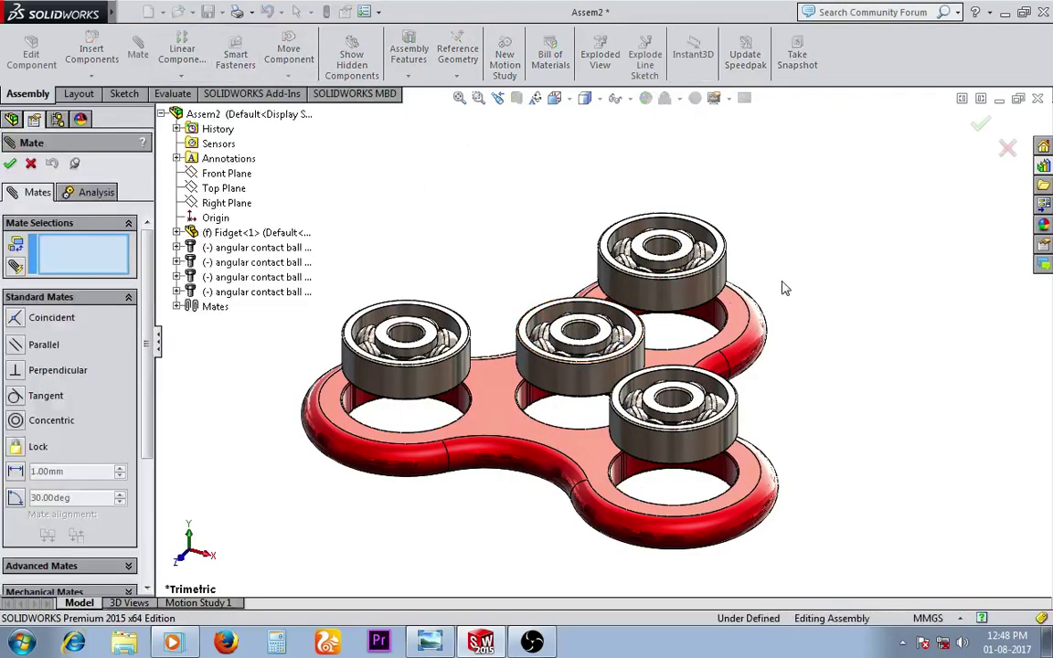
scroll(597, 402, "down", 2)
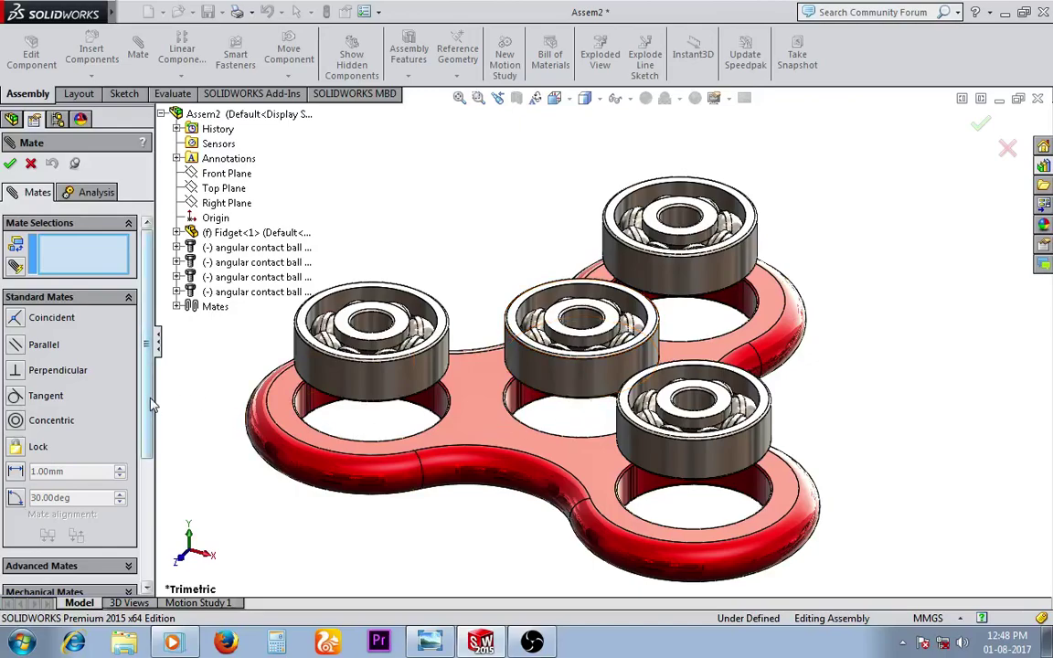
scroll(146, 404, "down", 3)
left_click(51, 476)
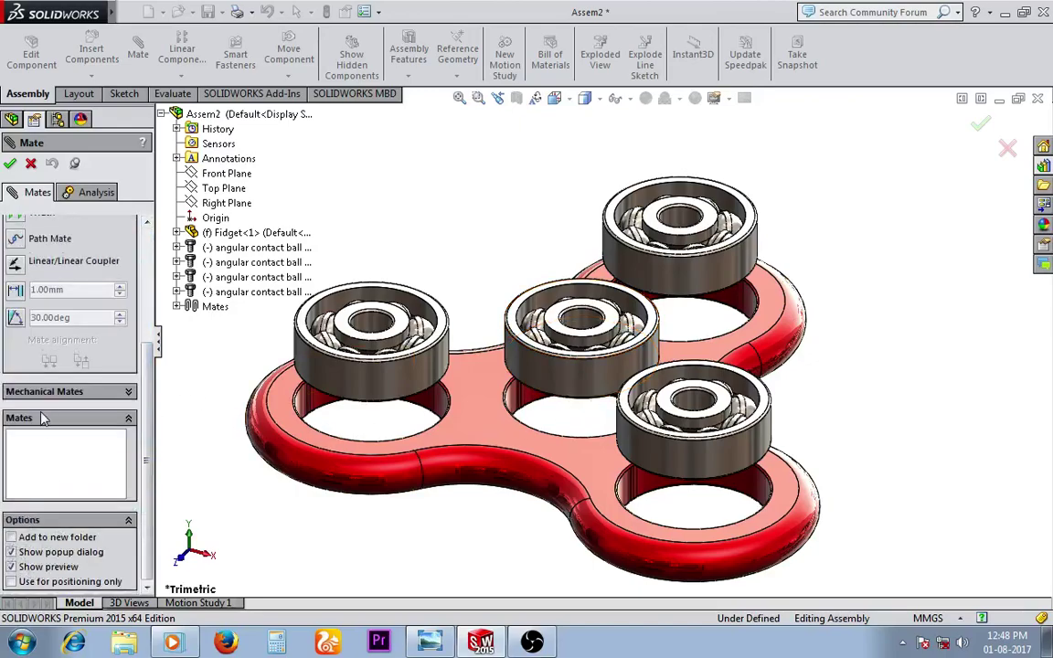
scroll(57, 345, "up", 2)
left_click(46, 315)
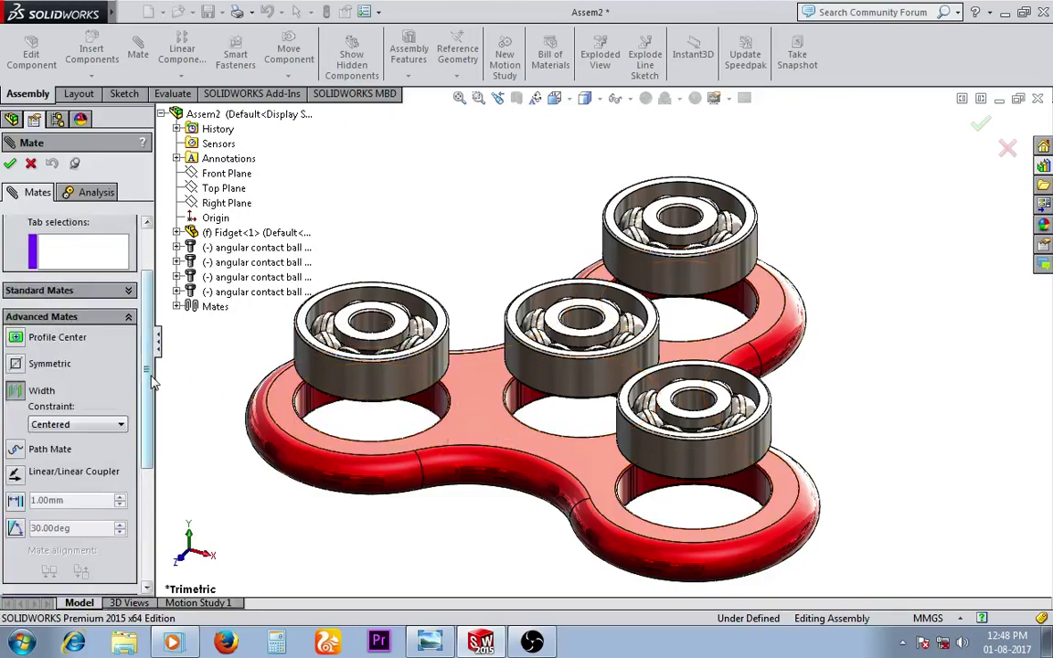
scroll(153, 382, "up", 2)
Step: Select the spinner's top and bottom faces, then the centre bearing's two opposite faces
left_click(446, 382)
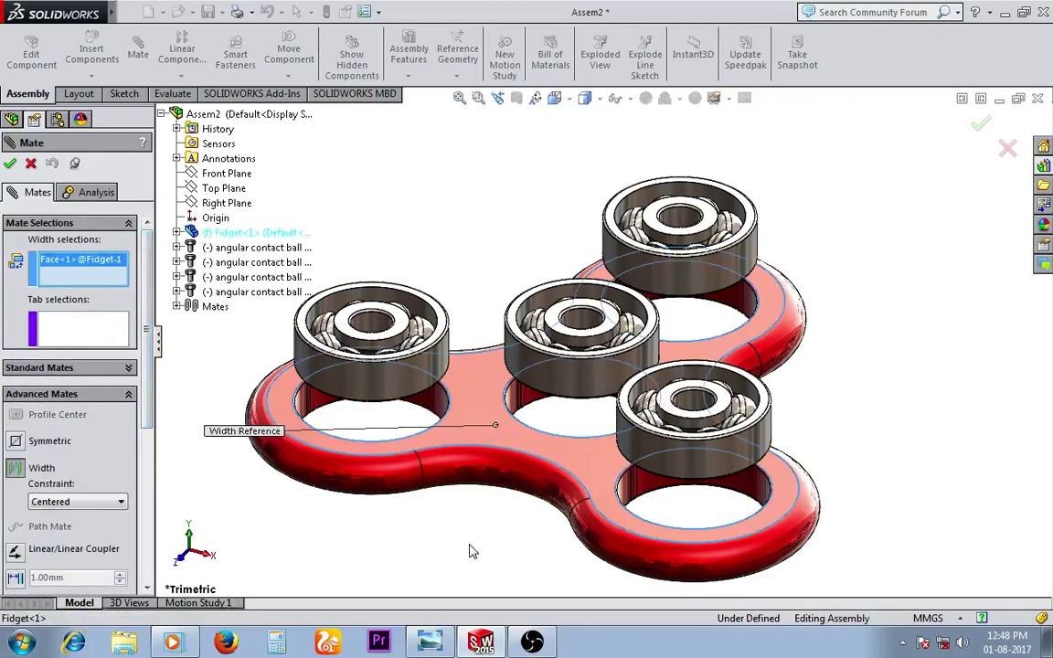
middle_click_drag(469, 551, 463, 447)
left_click(495, 547)
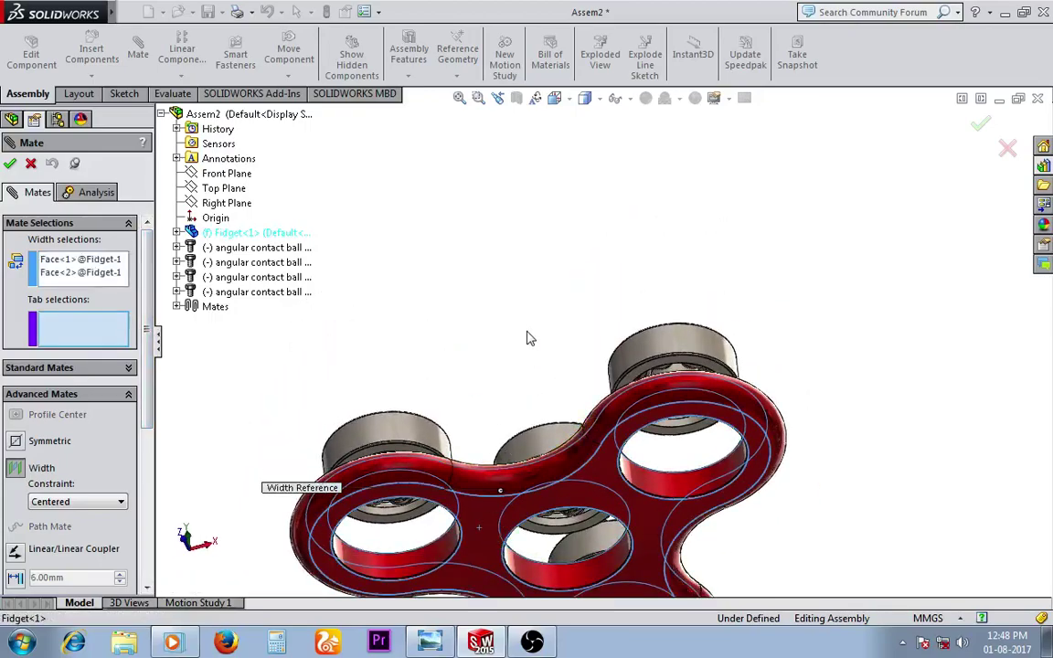
middle_click_drag(527, 338, 531, 489)
scroll(552, 254, "down", 5)
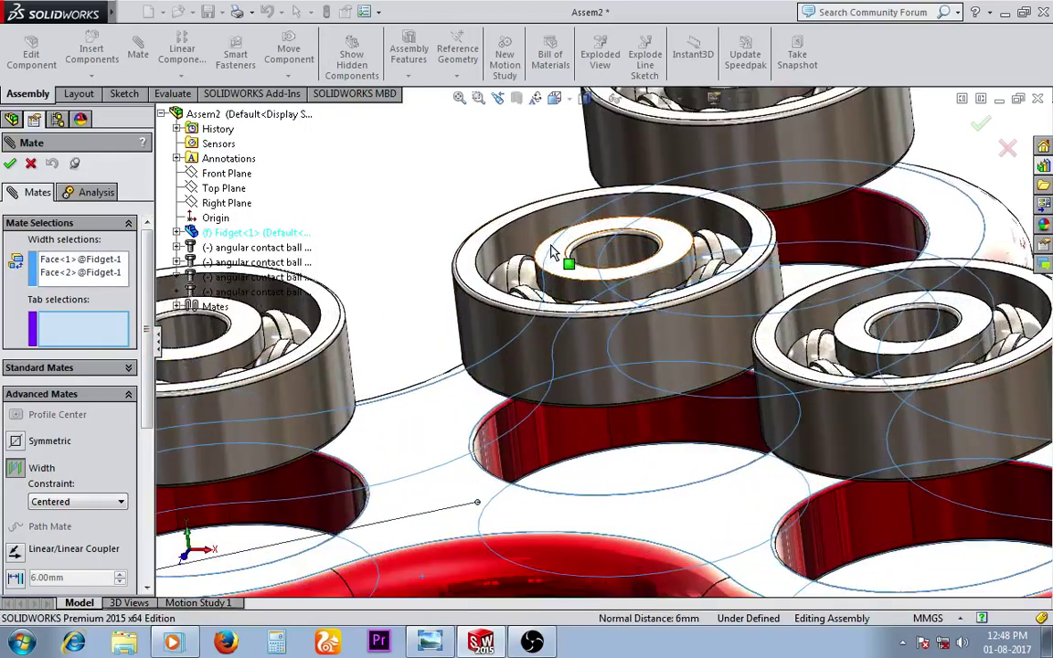
left_click(552, 264)
middle_click_drag(529, 290, 655, 498)
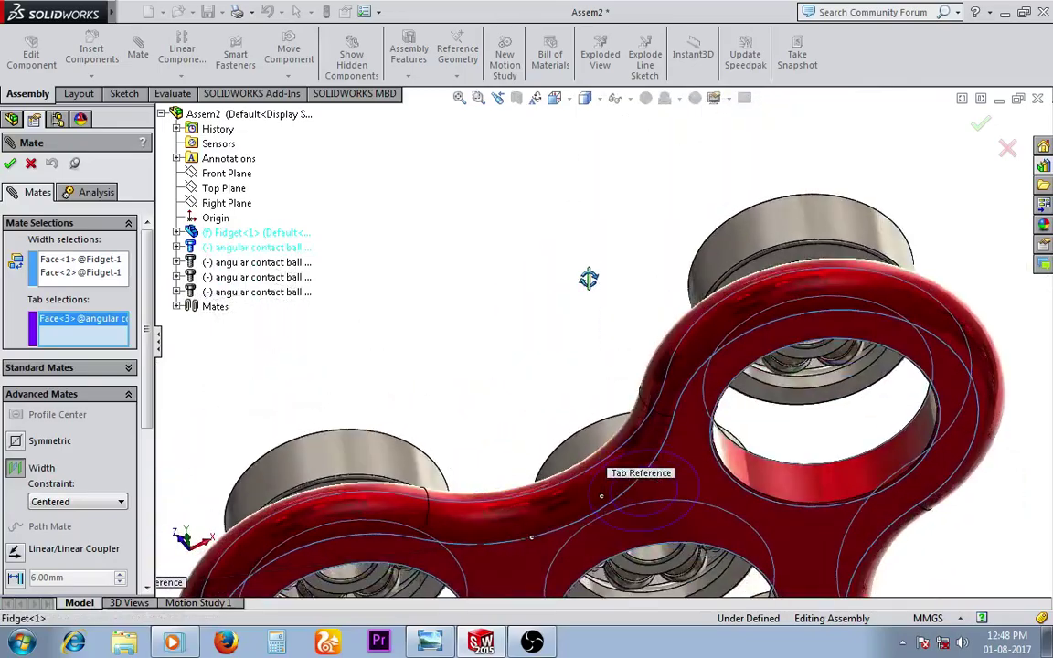
scroll(622, 501, "down", 3)
left_click(605, 505)
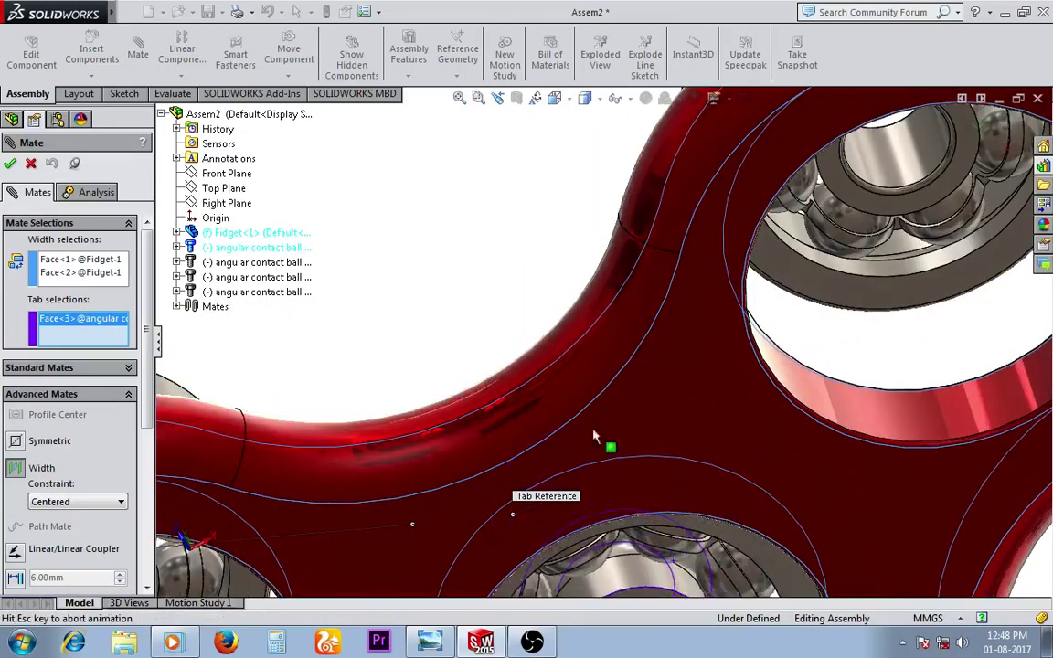
middle_click_drag(552, 277, 556, 444)
scroll(556, 444, "up", 5)
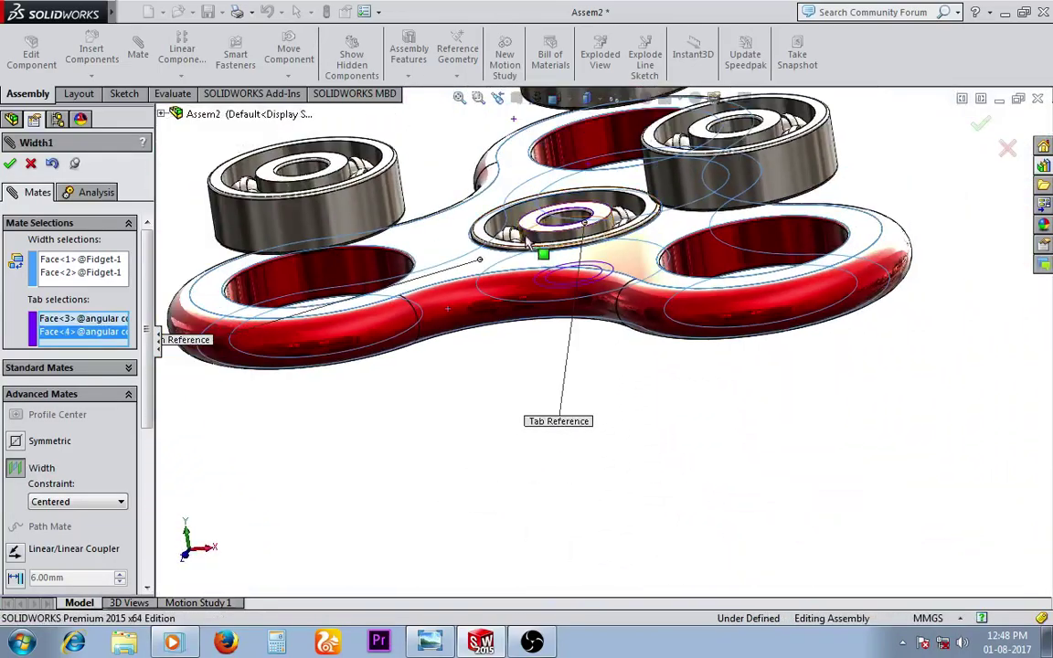
Step: Confirm the width mate, show the Standard mate types, and clear a stray face selection
left_click(10, 163)
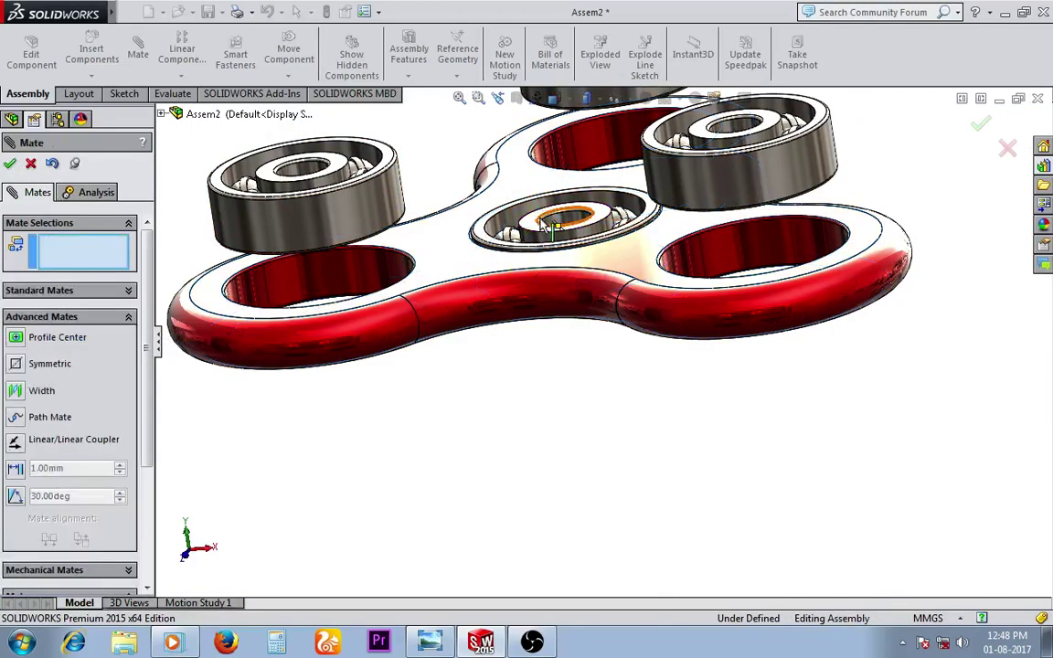
scroll(512, 194, "up", 3)
scroll(476, 196, "down", 2)
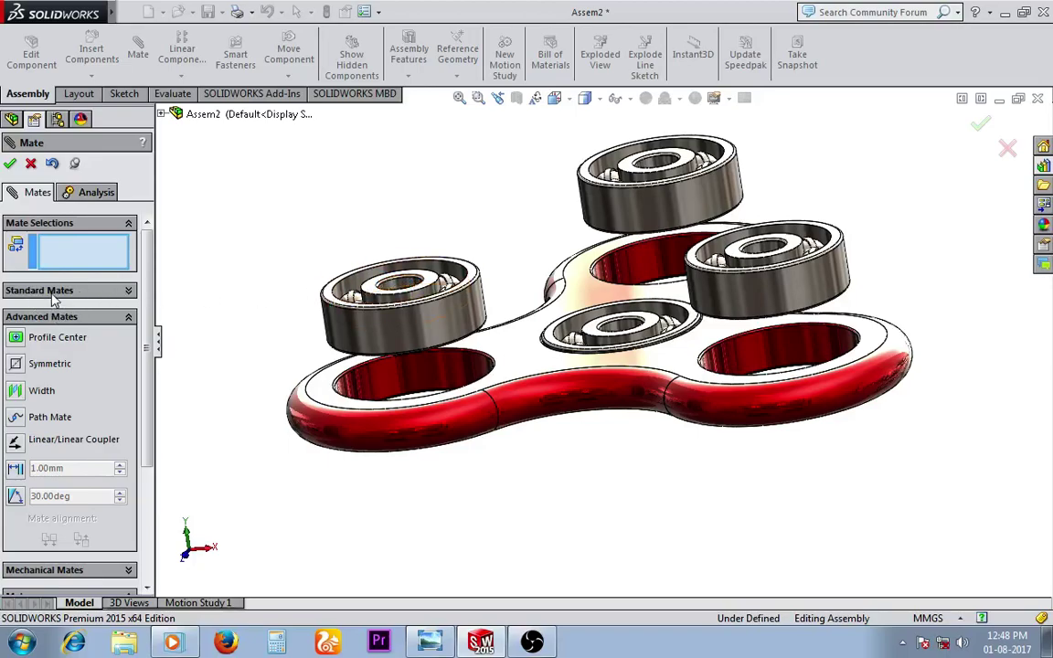
left_click(53, 299)
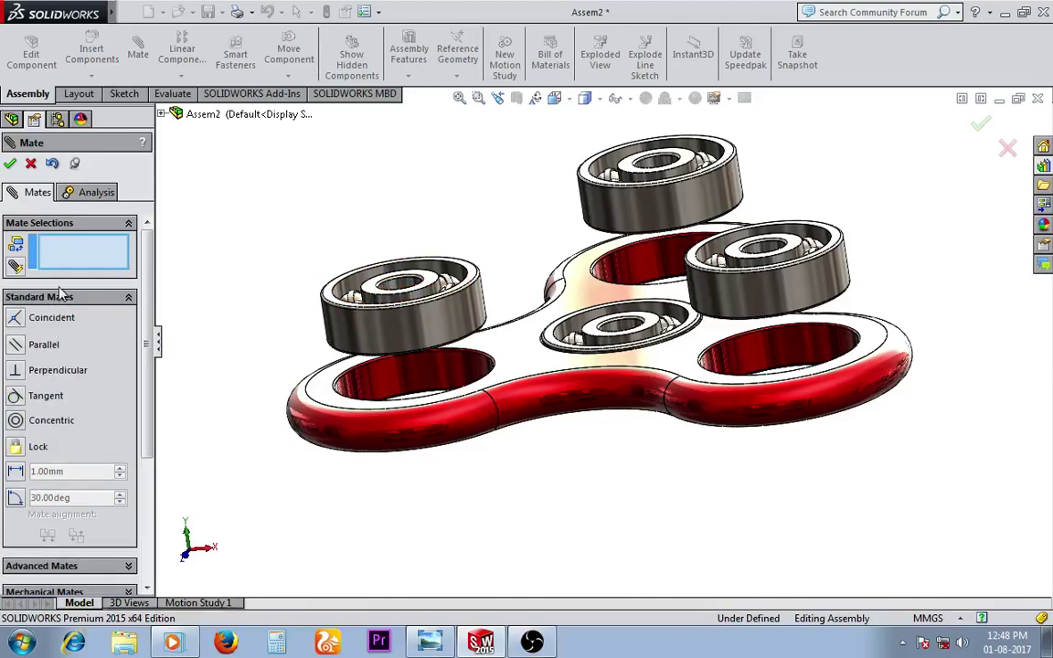
scroll(521, 365, "down", 2)
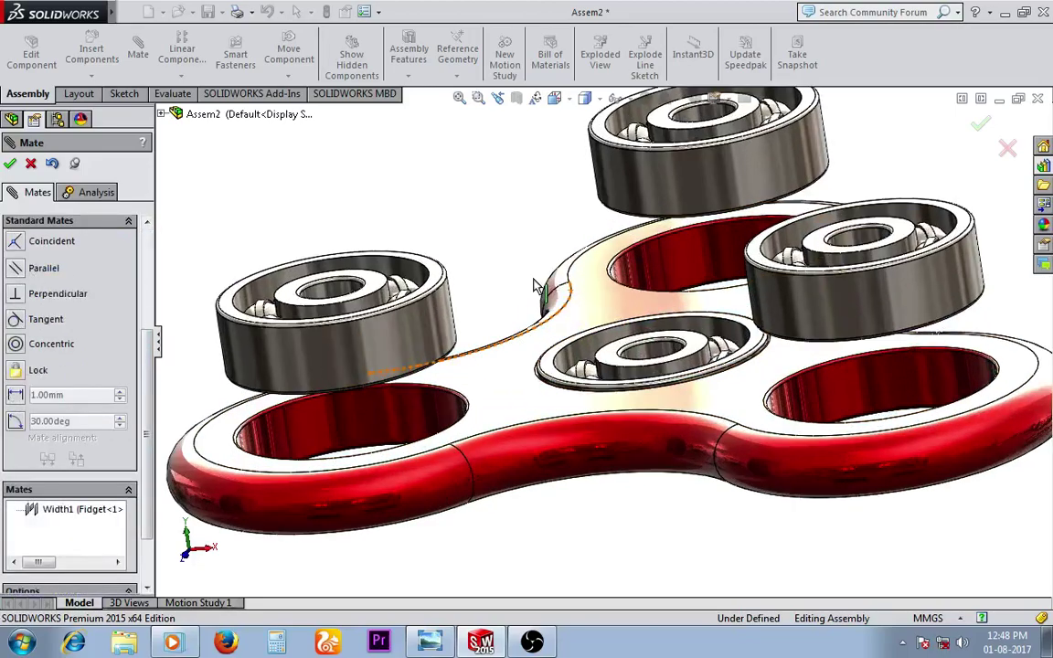
left_click(523, 365)
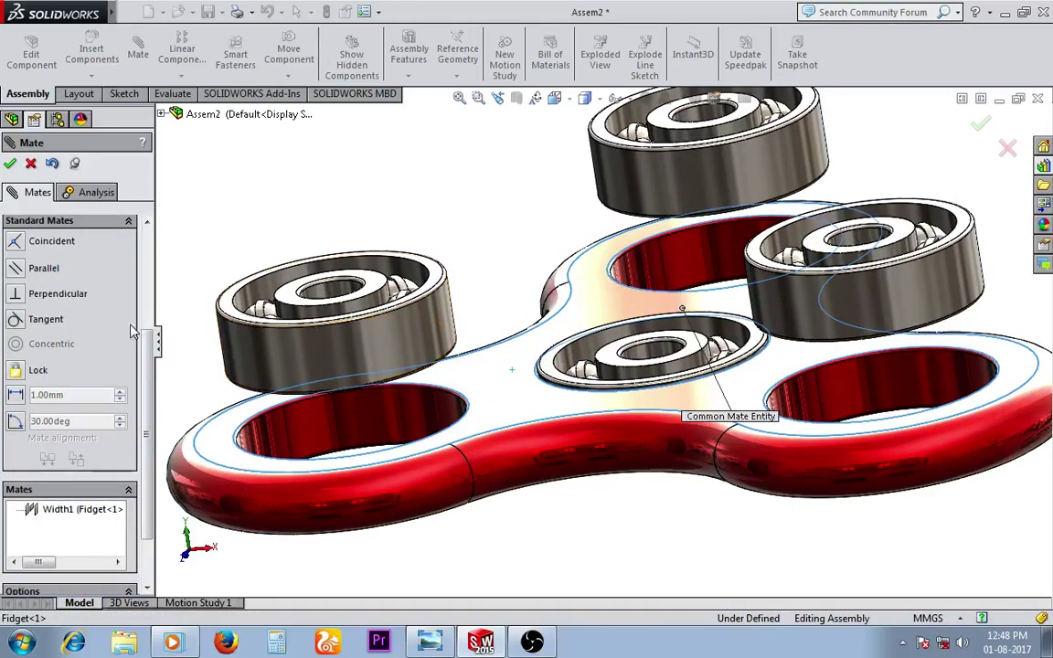
scroll(73, 366, "up", 3)
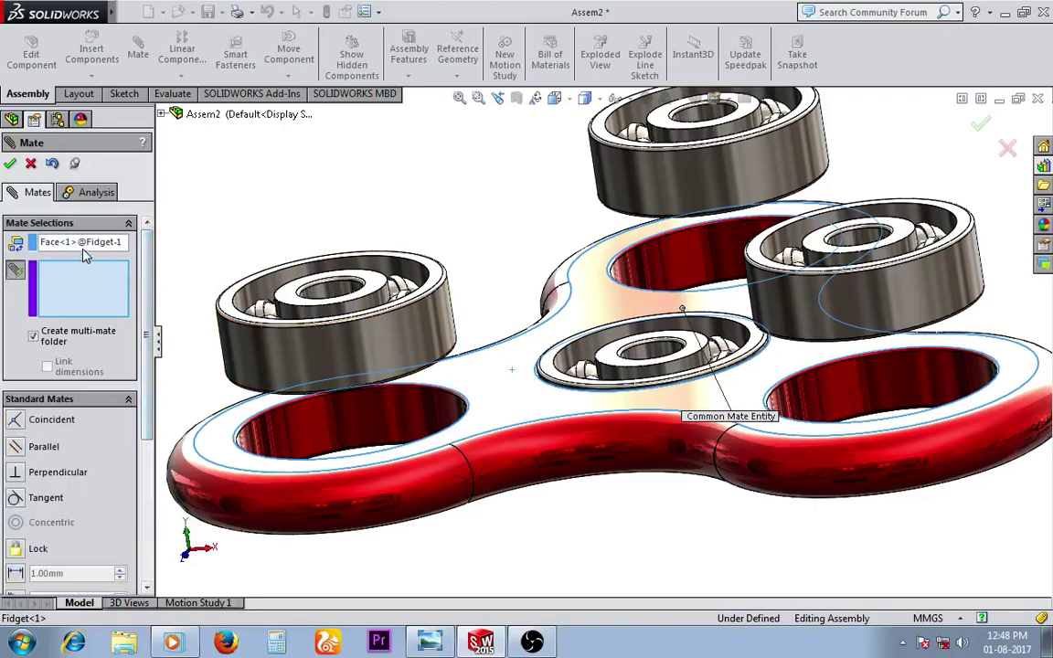
right_click(105, 260)
left_click(105, 260)
Step: Make the left, right and top bearing faces coincident with the central bearing's face
scroll(548, 366, "down", 5)
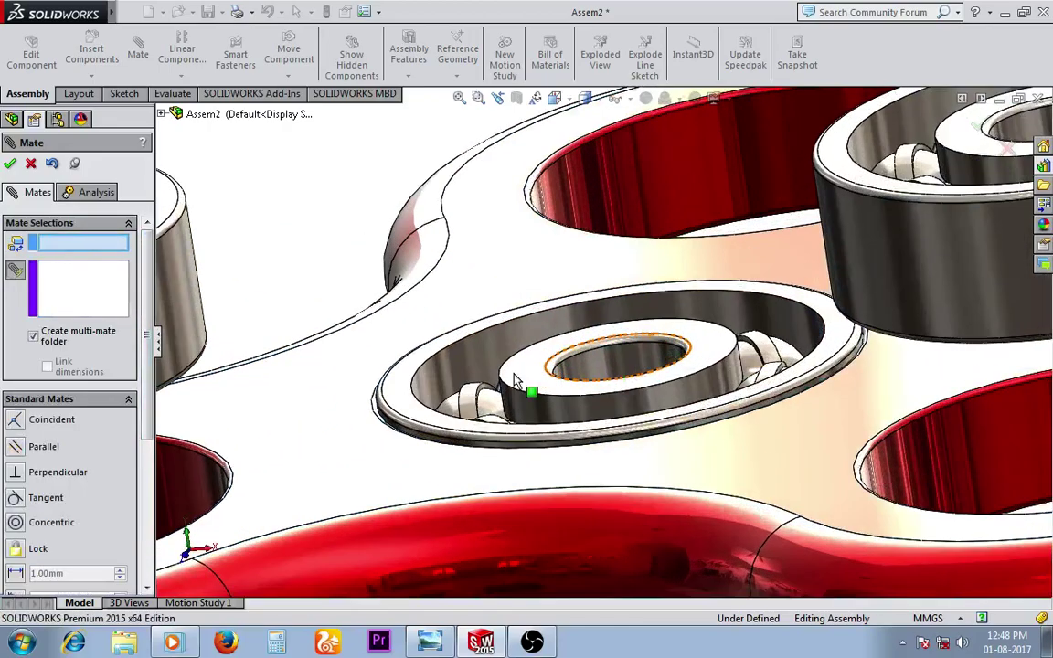
left_click(407, 395)
scroll(421, 380, "up", 5)
scroll(446, 260, "up", 2)
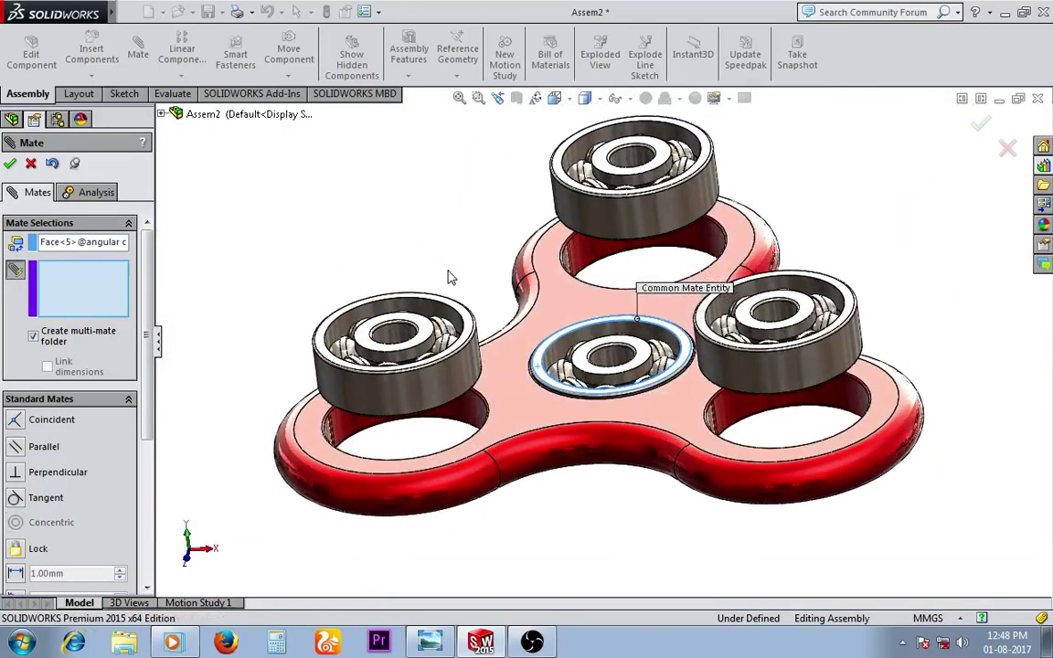
scroll(448, 295, "down", 5)
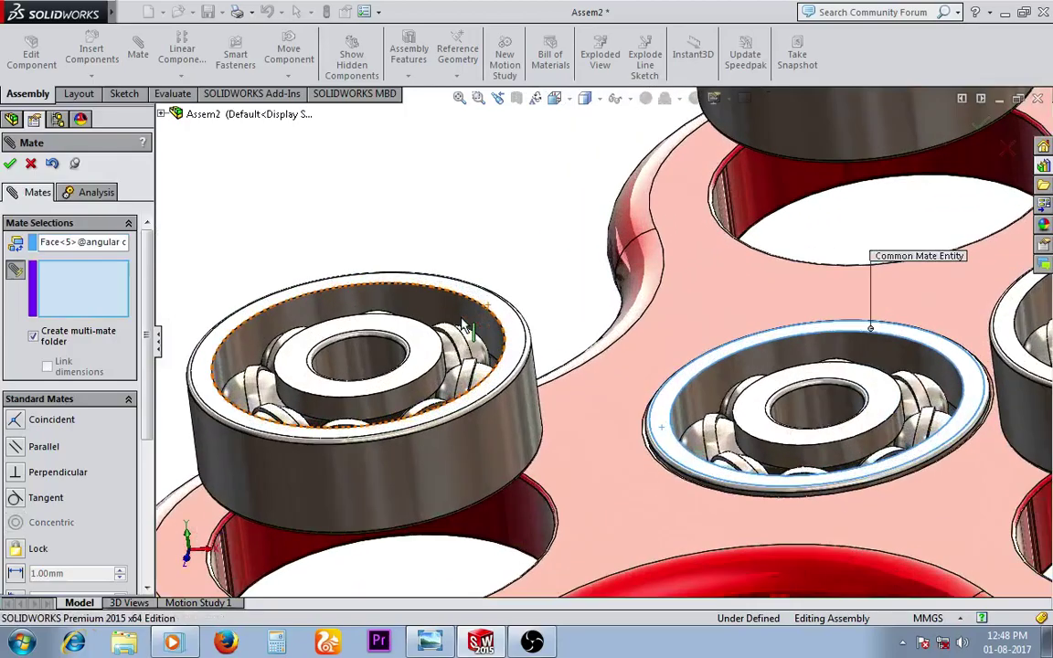
left_click(519, 332)
scroll(823, 329, "up", 3)
scroll(868, 342, "down", 3)
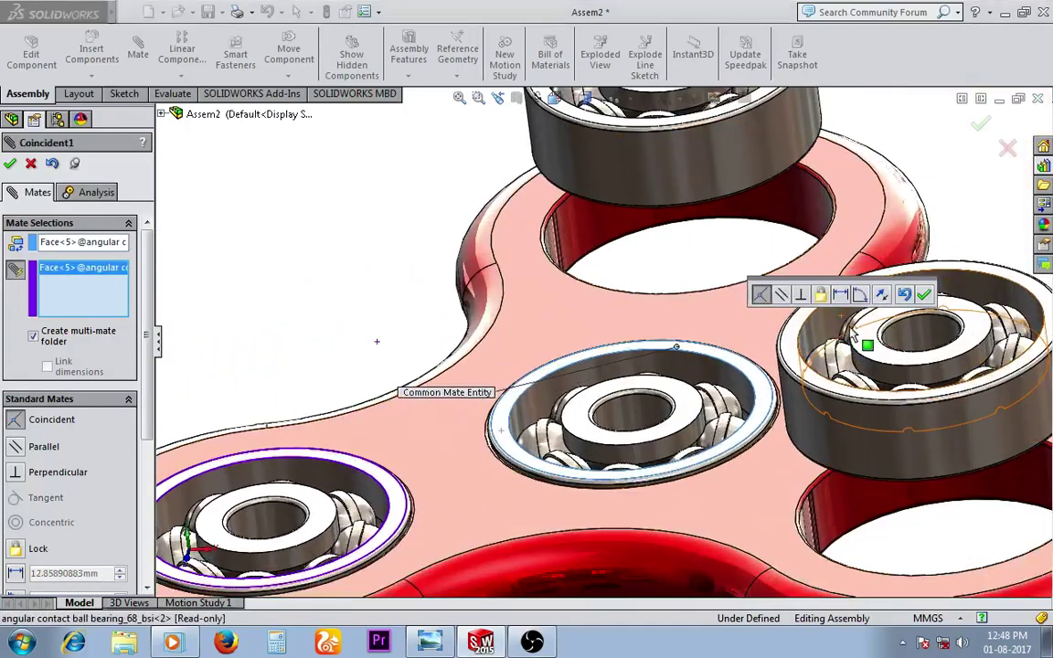
left_click(795, 354)
scroll(747, 287, "up", 3)
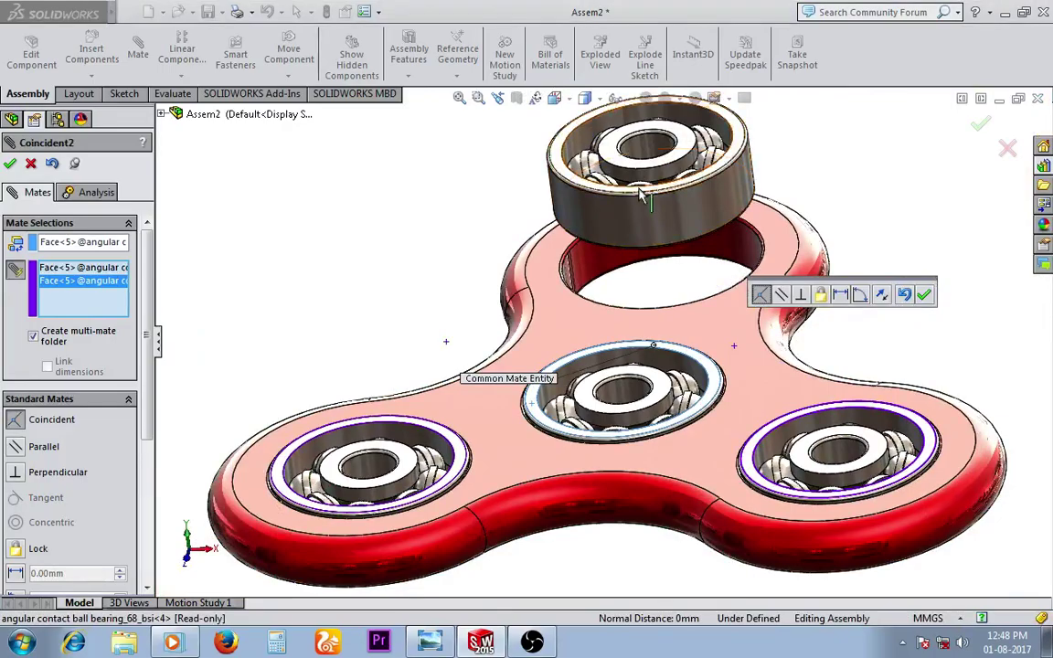
scroll(571, 178, "down", 4)
left_click(493, 178)
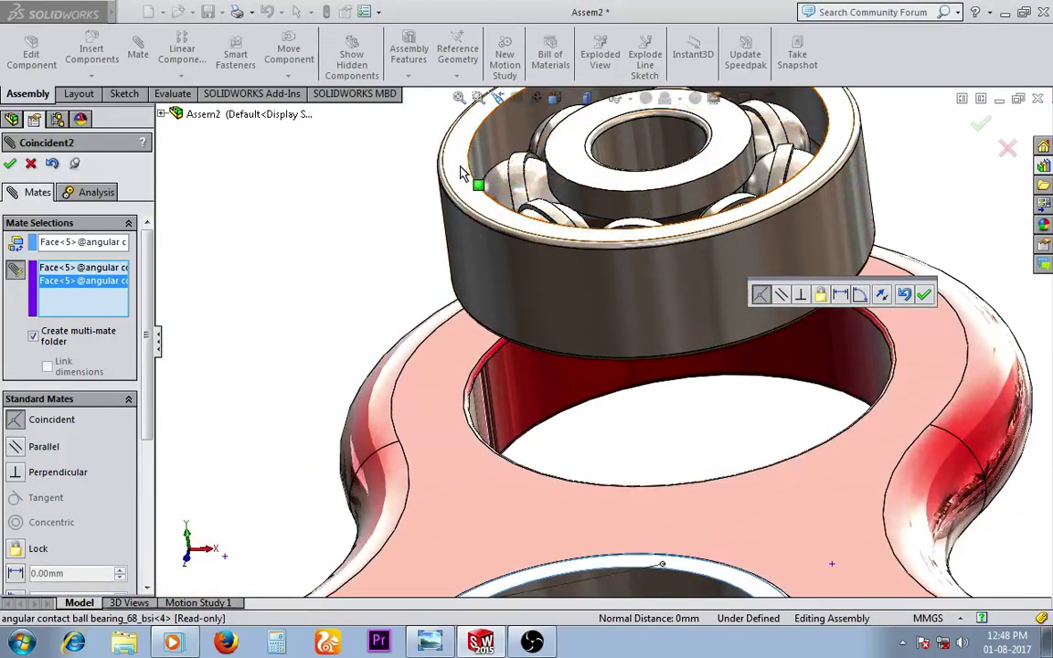
left_click(923, 294)
scroll(932, 315, "up", 2)
scroll(757, 345, "up", 1)
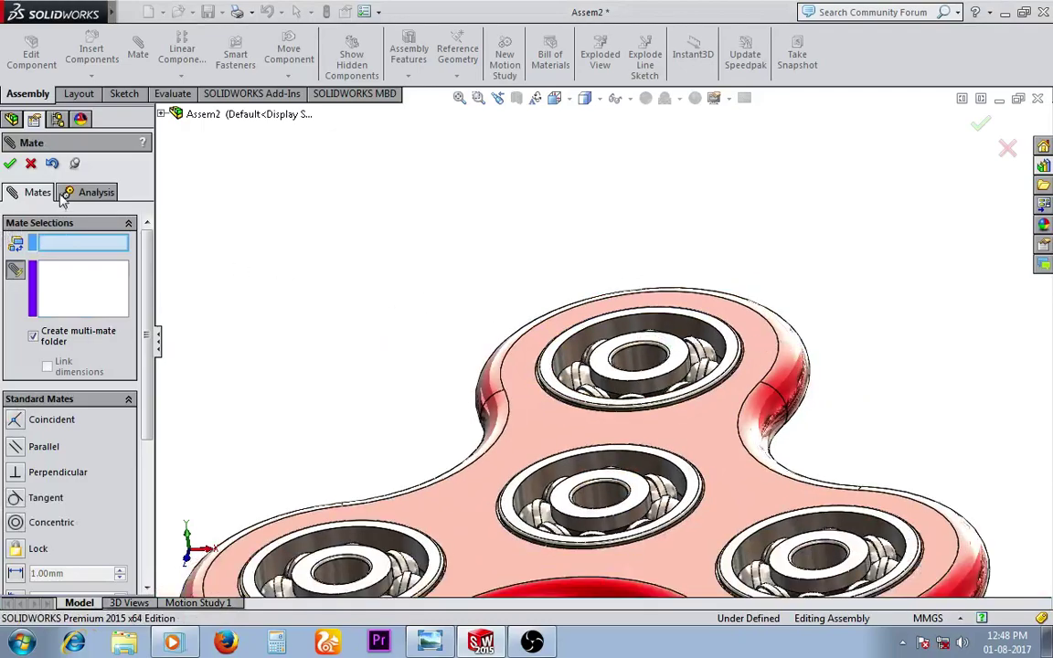
Step: Close the mate tool and set the spinner body to float
left_click(15, 164)
scroll(571, 393, "up", 2)
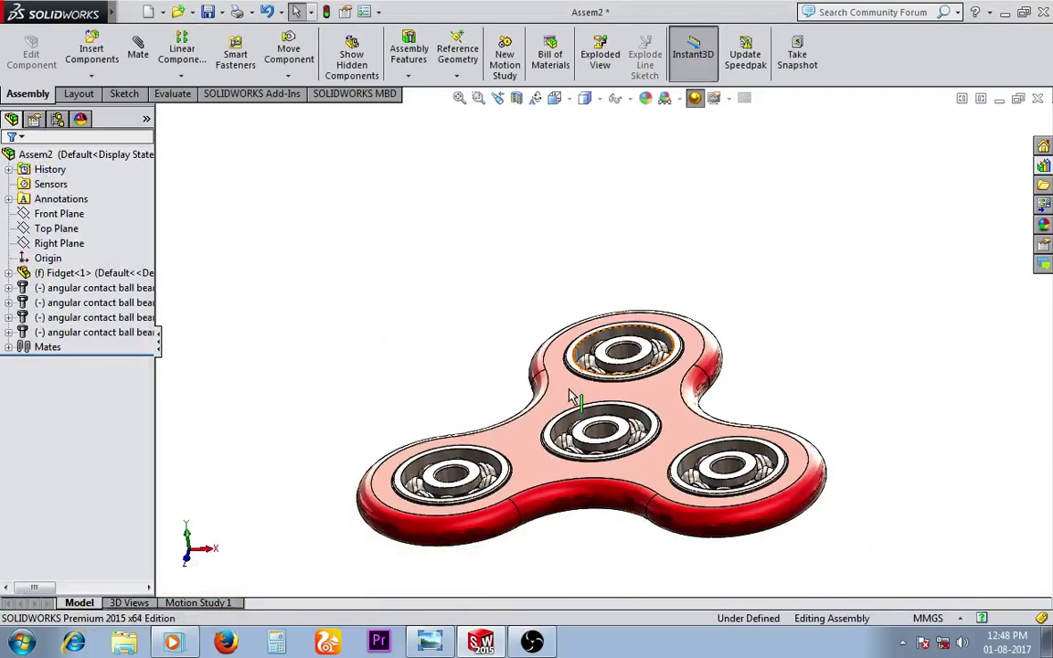
scroll(653, 399, "down", 1)
scroll(653, 399, "down", 1)
left_click(494, 493)
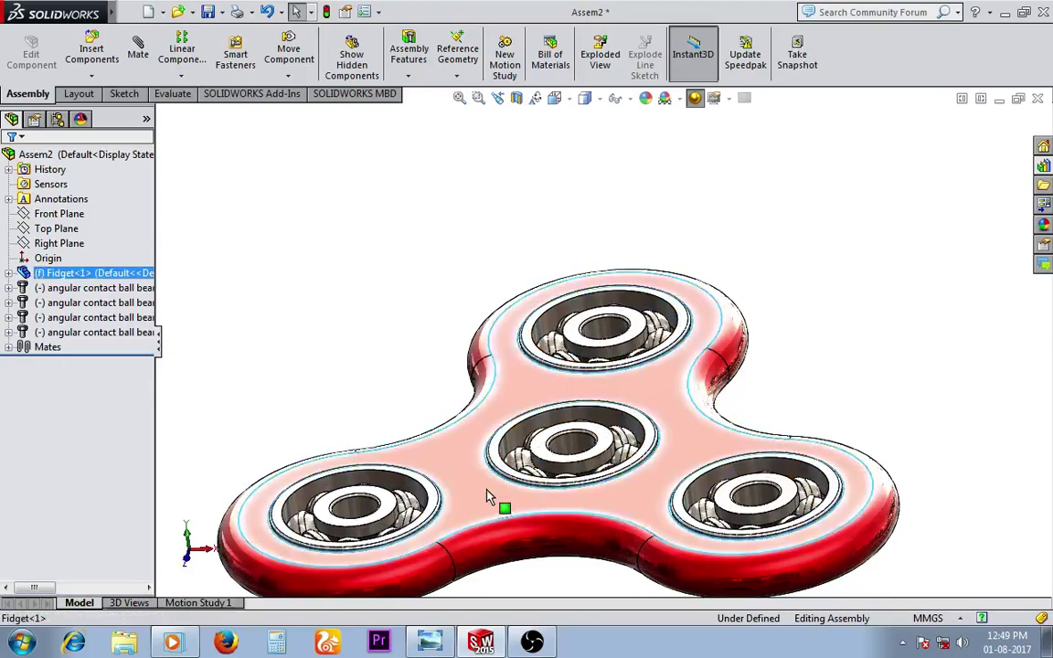
right_click(488, 494)
left_click(549, 390)
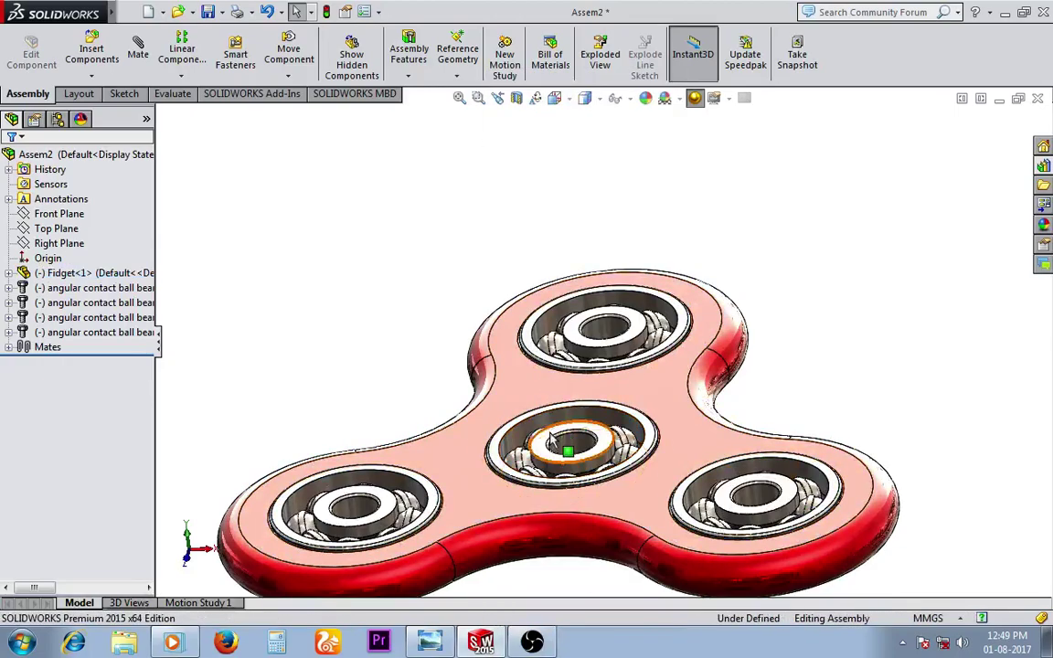
Step: Fix the central bearing in place and switch to an isometric view
scroll(603, 430, "down", 2)
right_click(618, 391)
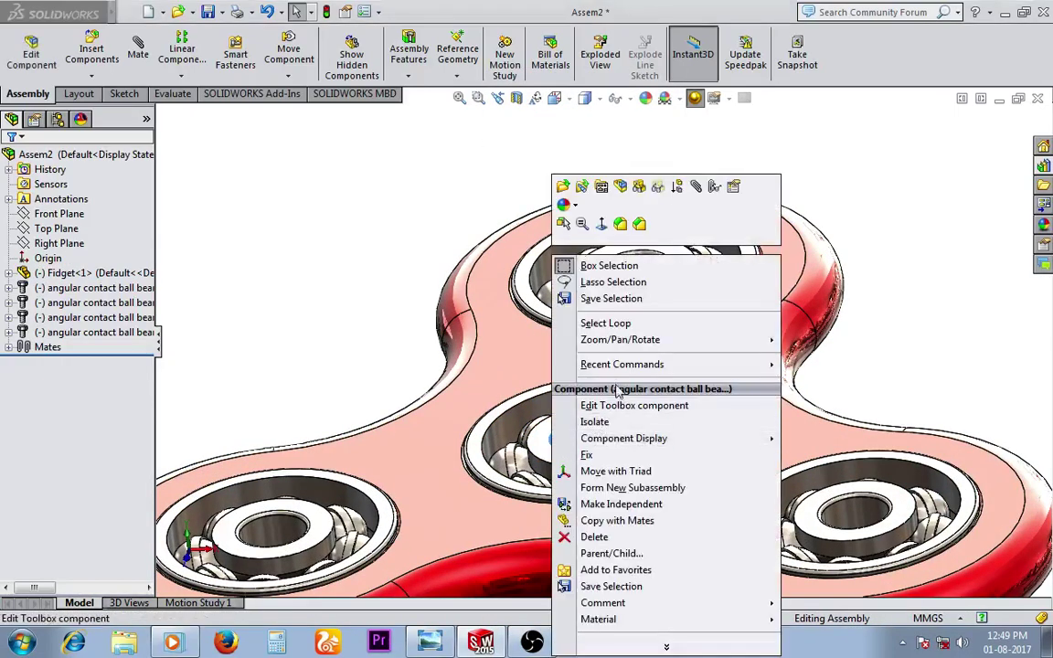
left_click(586, 454)
key("space")
key("ctrl+1")
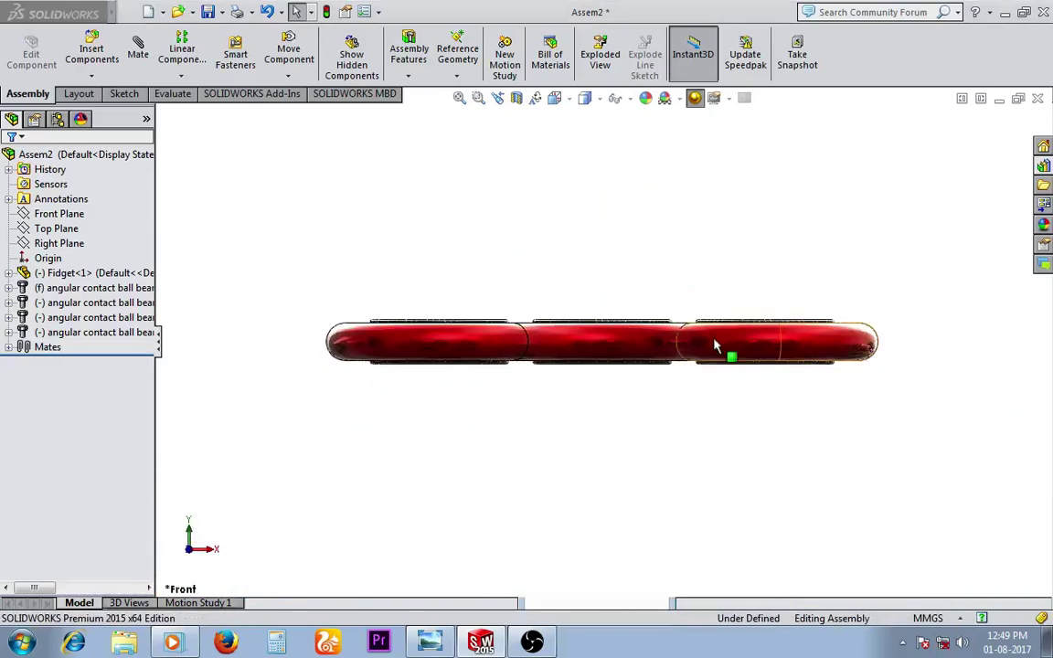
key("ctrl+7")
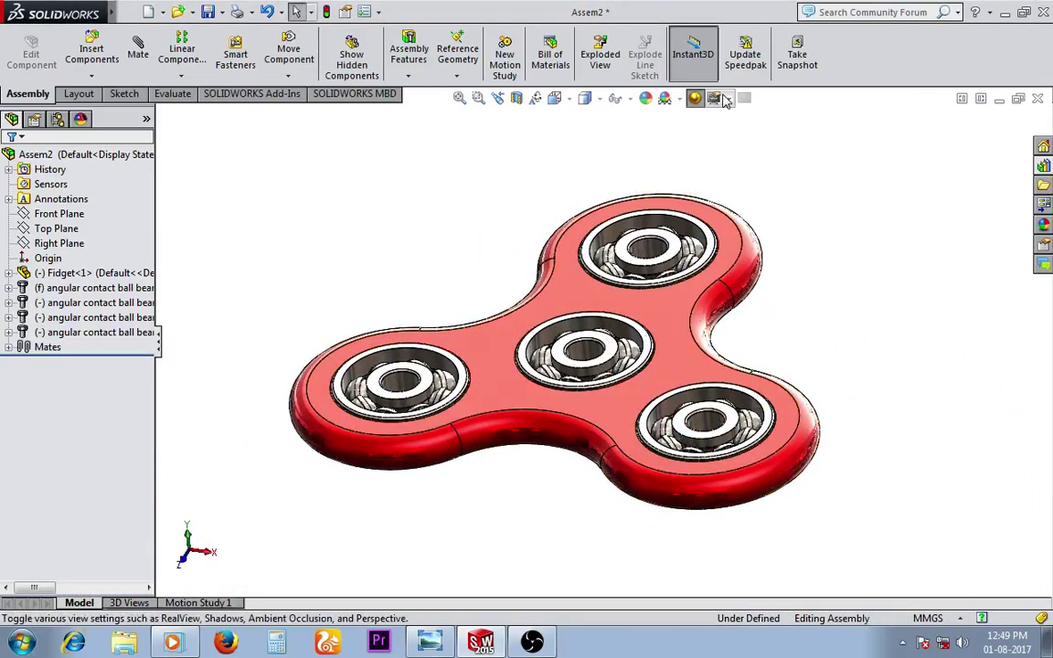
Step: Turn on shadows and ambient occlusion, and drag the body around the fixed bearing
left_click(716, 99)
left_click(731, 131)
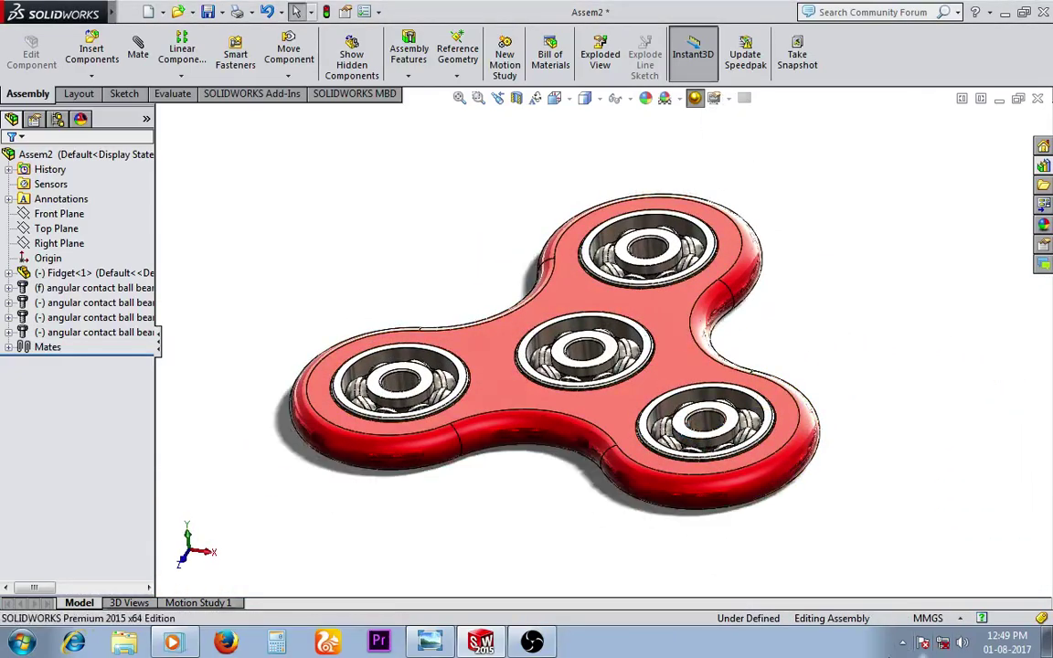
left_click(718, 101)
left_click(718, 153)
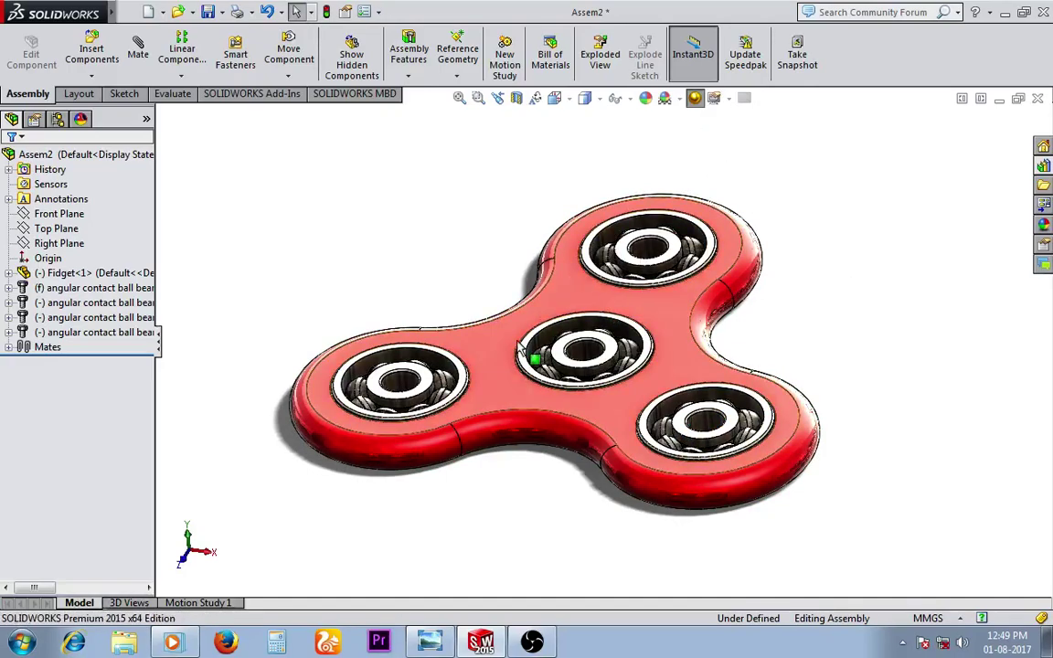
mouse_move(526, 365)
left_mouse_down()
mouse_move(724, 496)
mouse_move(486, 274)
mouse_move(705, 339)
mouse_move(477, 468)
mouse_move(546, 266)
mouse_move(667, 453)
mouse_move(414, 364)
mouse_move(547, 259)
mouse_move(701, 473)
mouse_move(484, 496)
mouse_move(423, 376)
mouse_move(477, 244)
mouse_move(339, 286)
left_mouse_up()
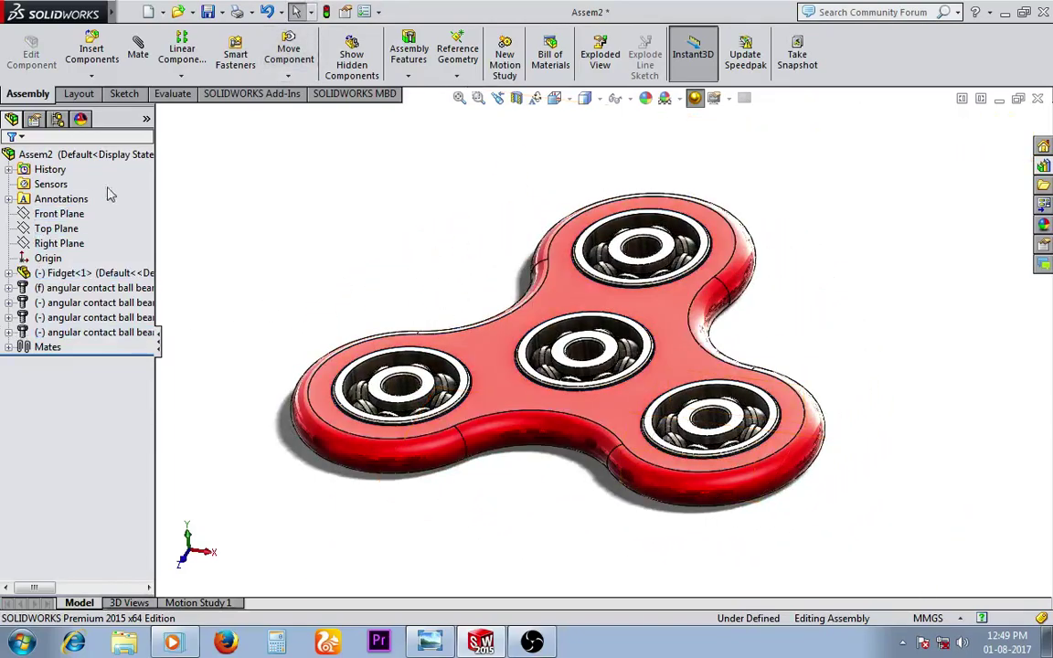
Step: Create reference axis Axis1 at the intersection of Front Plane and Right Plane
left_click(461, 78)
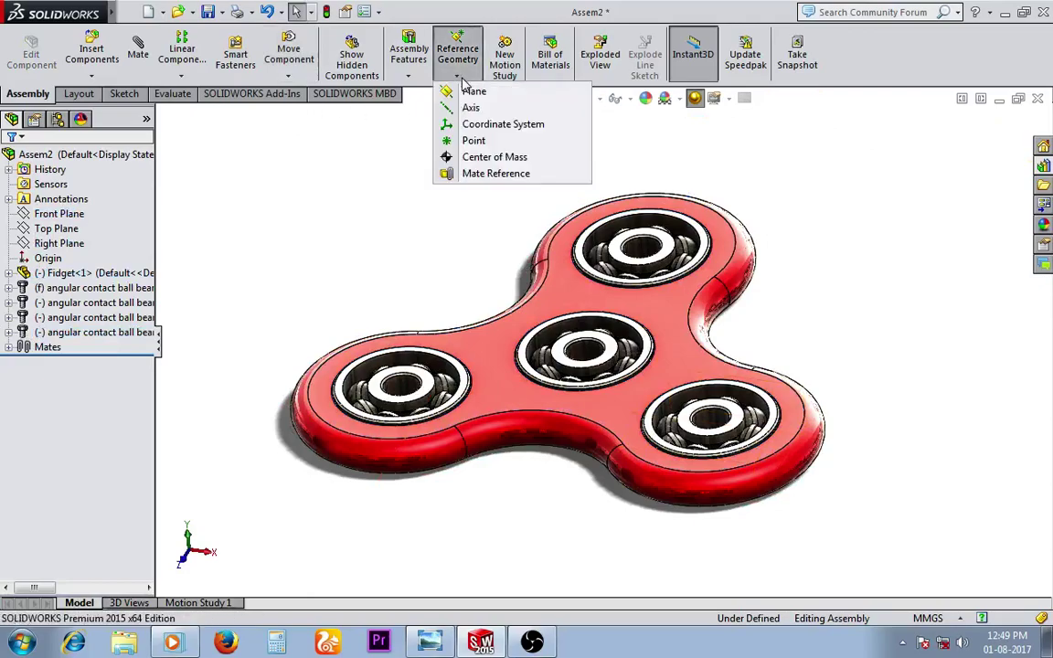
left_click(471, 107)
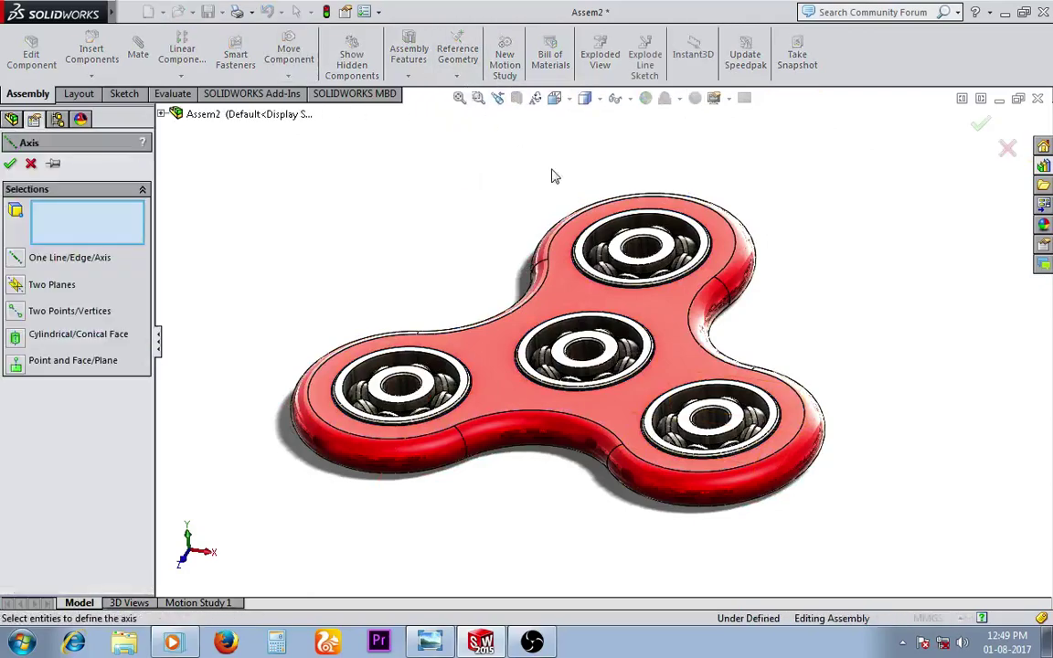
left_click(162, 116)
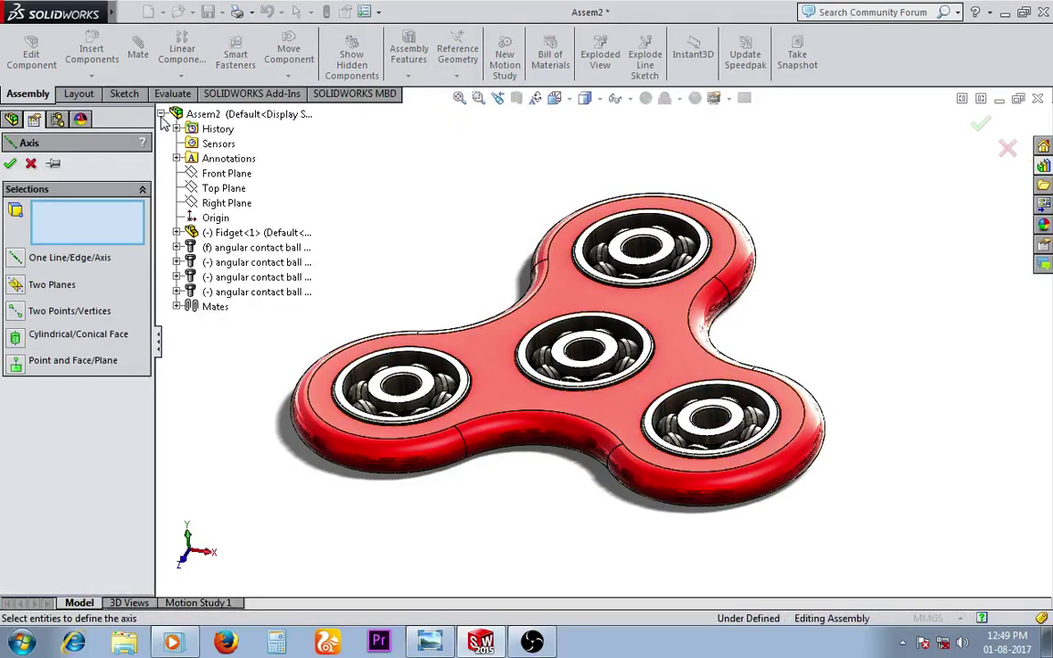
left_click(216, 204)
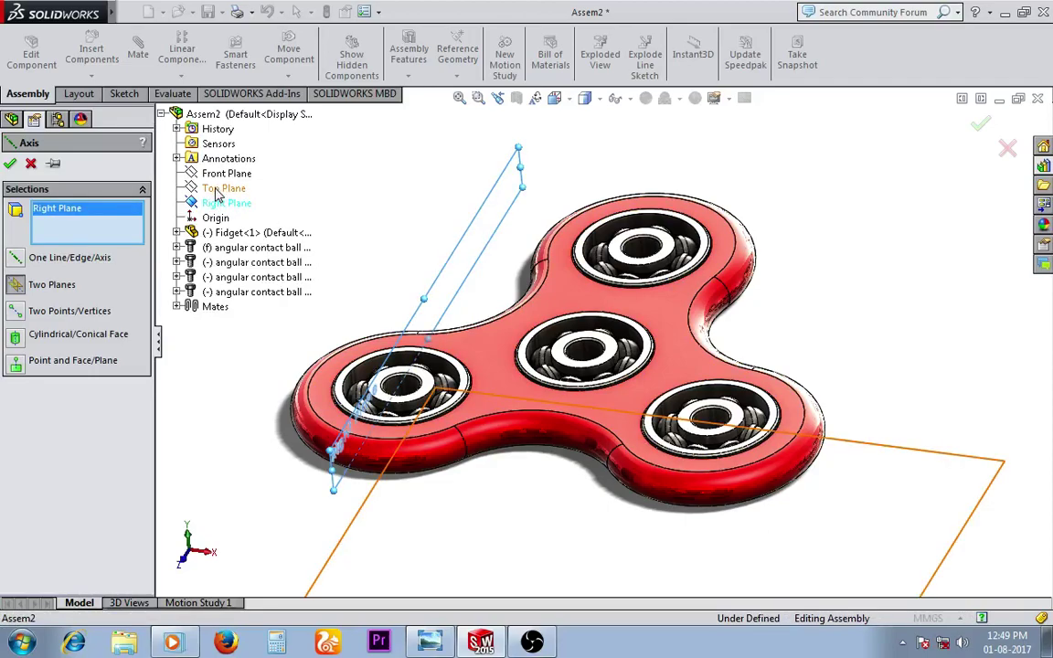
left_click(210, 189)
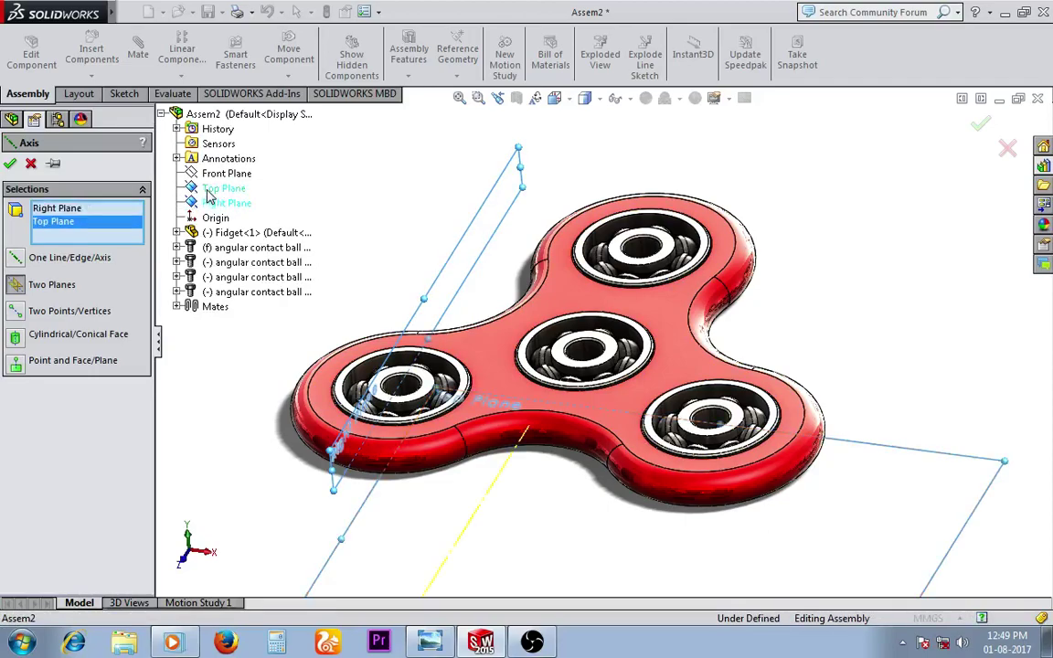
right_click(113, 218)
left_click(162, 227)
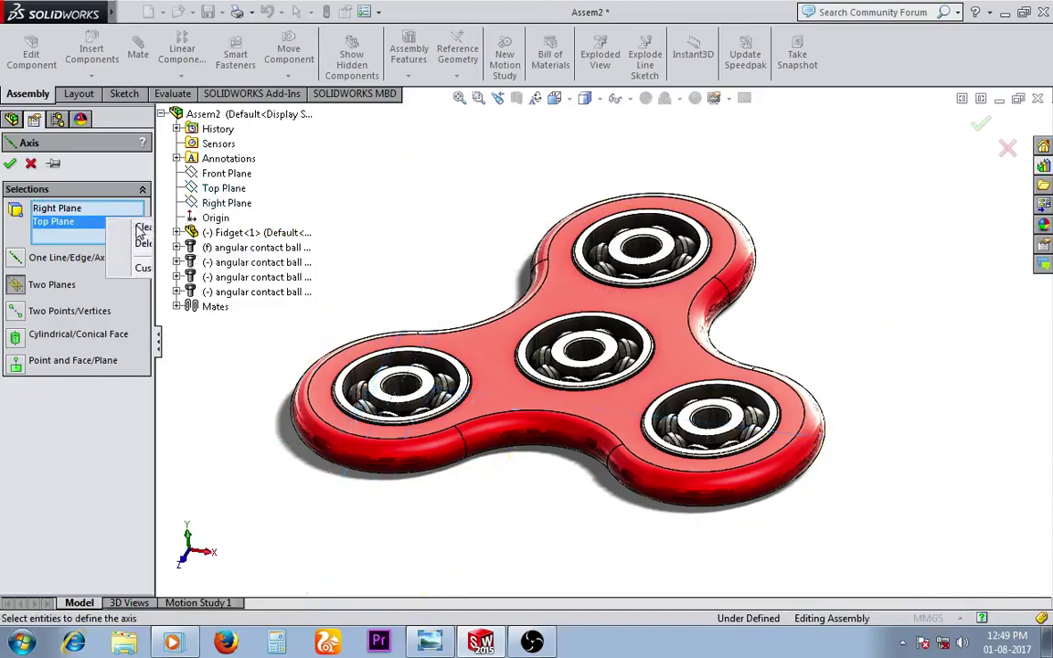
left_click(227, 175)
left_click(226, 203)
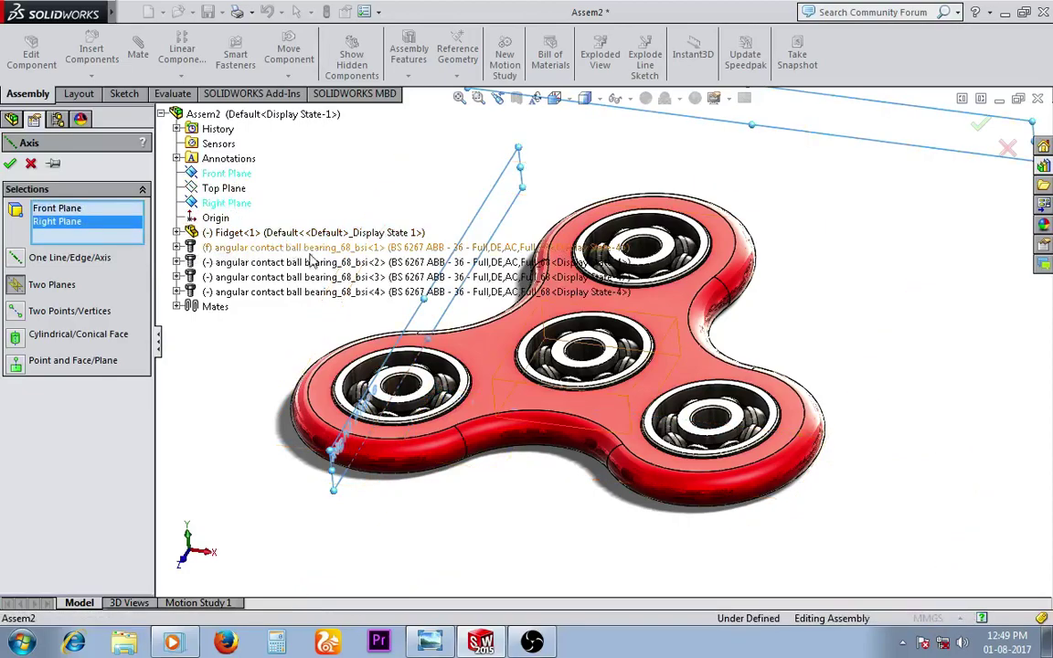
scroll(507, 233, "up", 2)
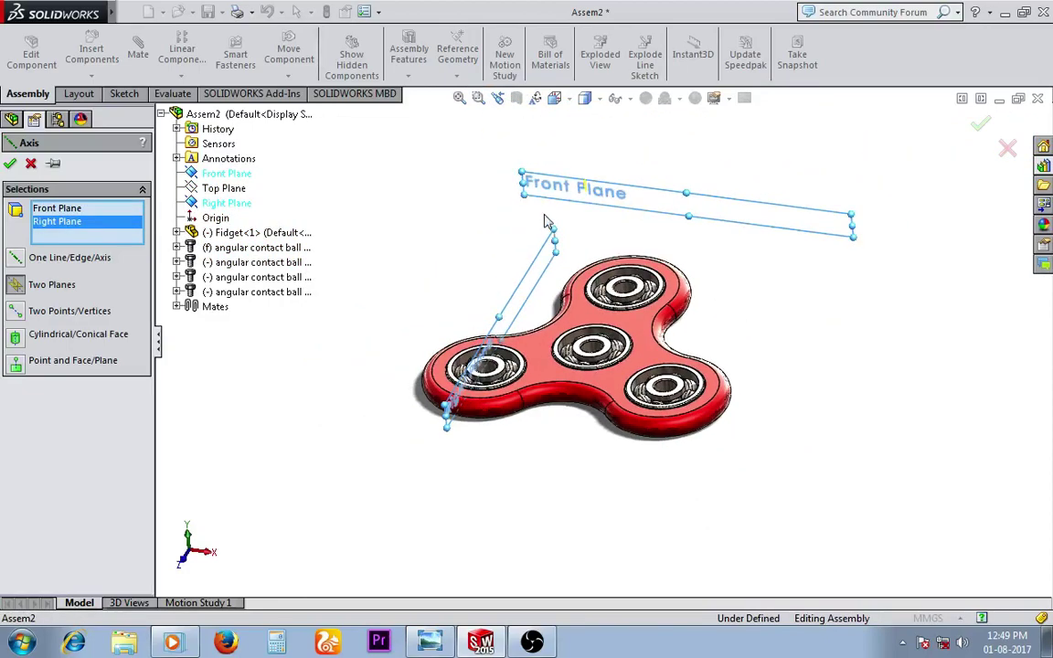
scroll(506, 182, "down", 2)
left_click(11, 165)
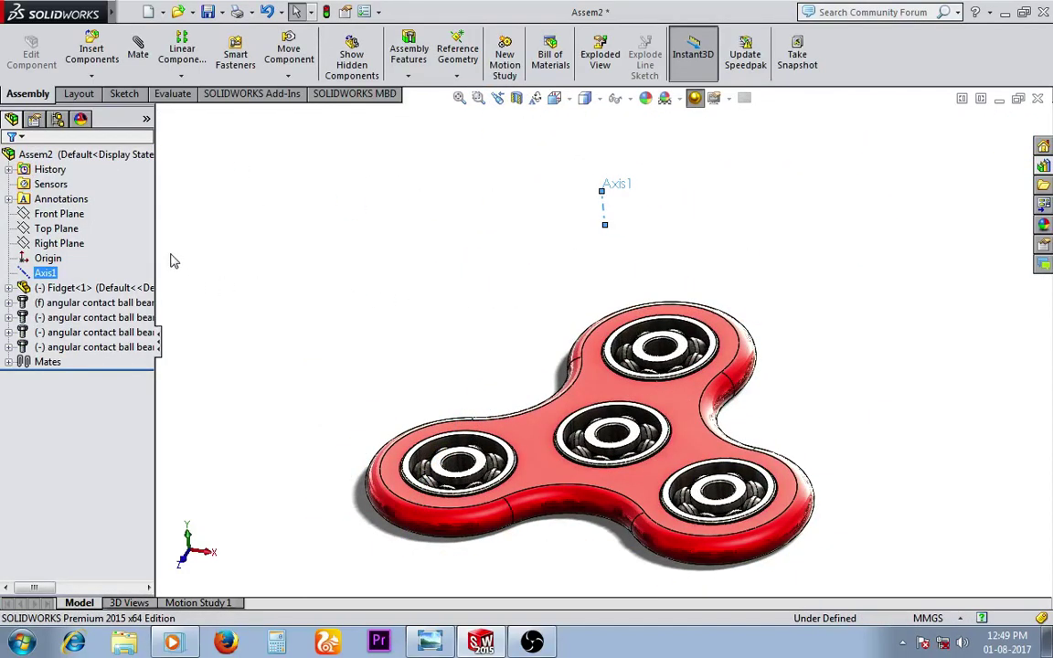
Step: Cancel the first mate attempt and float the fixed bearing so it can move
left_click(138, 51)
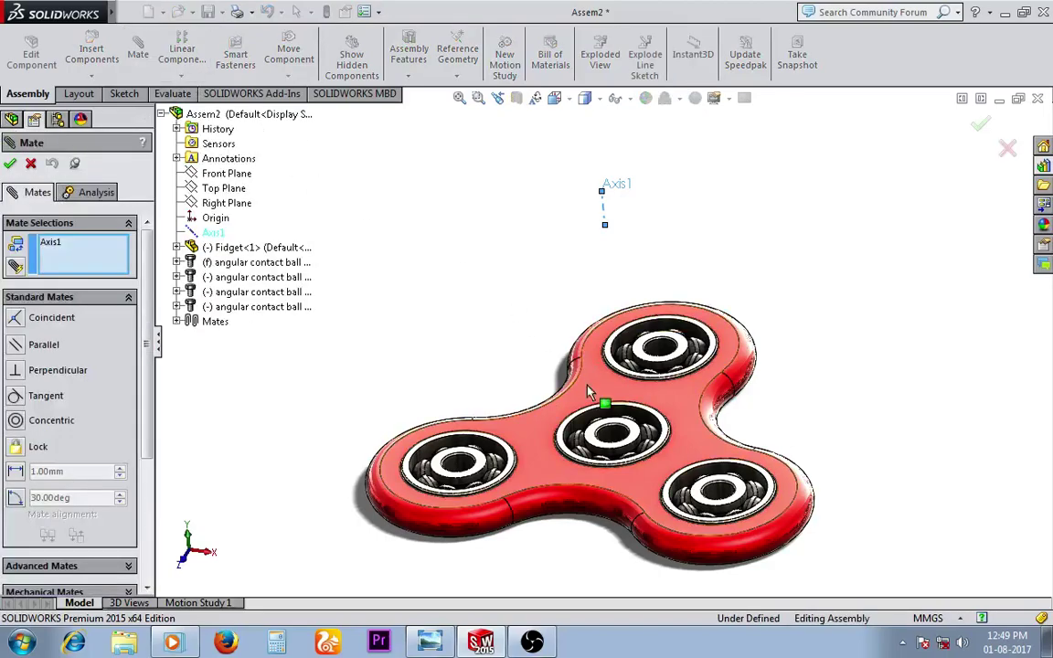
scroll(590, 391, "down", 5)
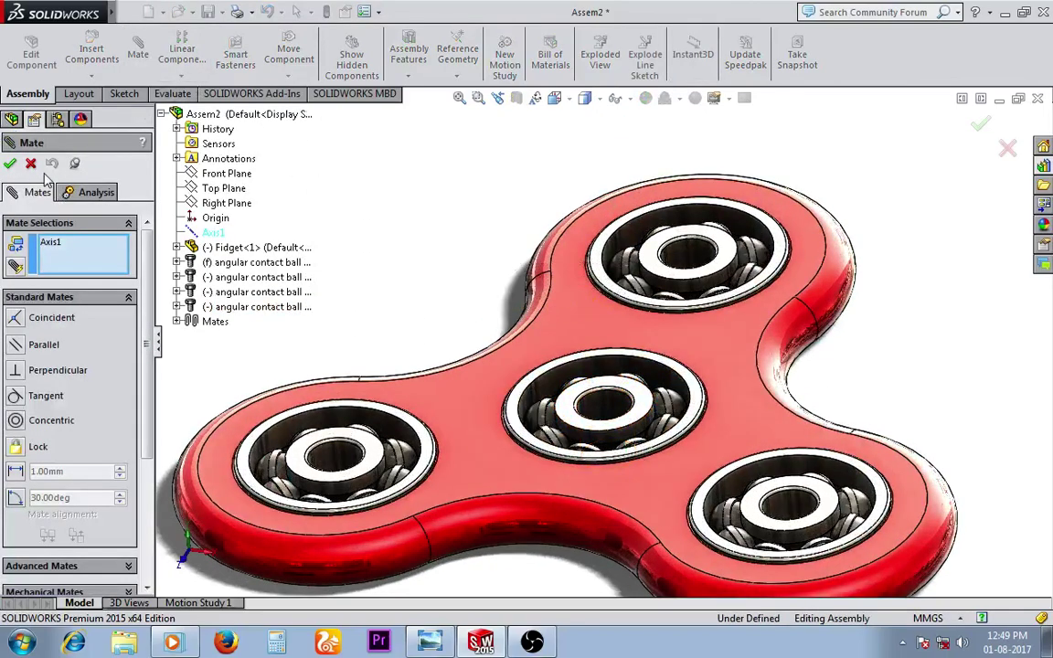
left_click(31, 162)
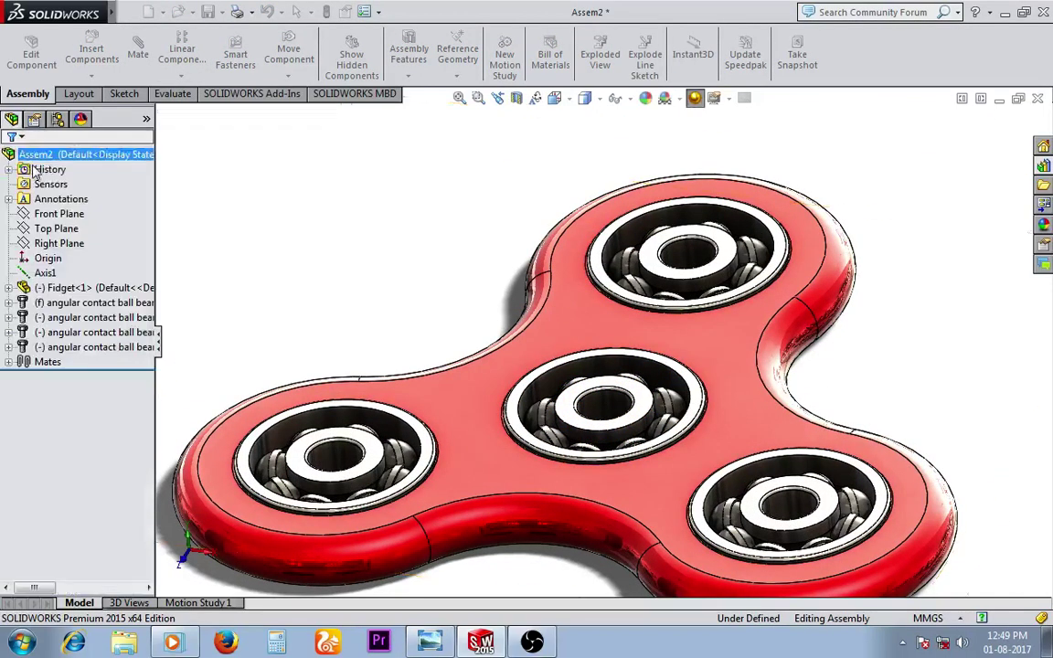
right_click(568, 417)
key("f")
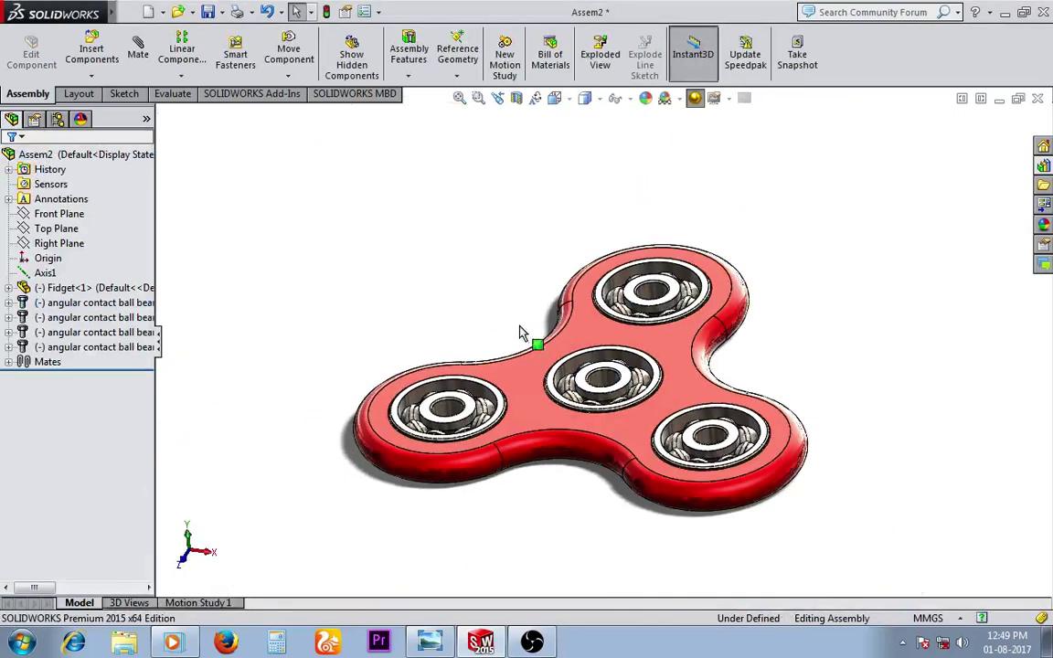
left_click(616, 99)
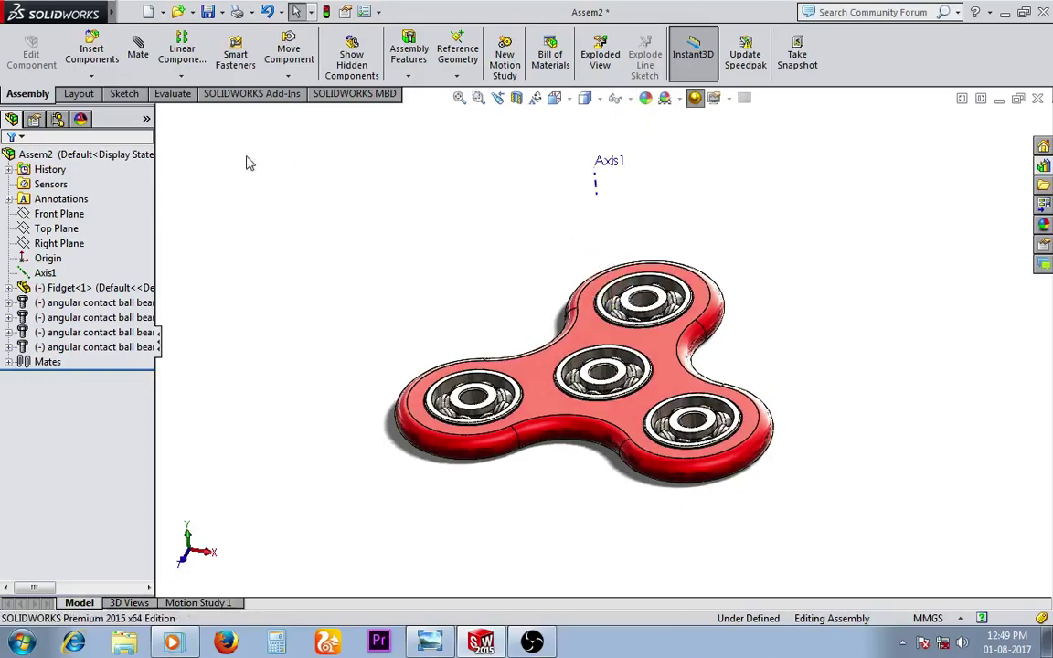
Step: Mate Axis1 concentric with the bearing's cylindrical face
left_click(138, 50)
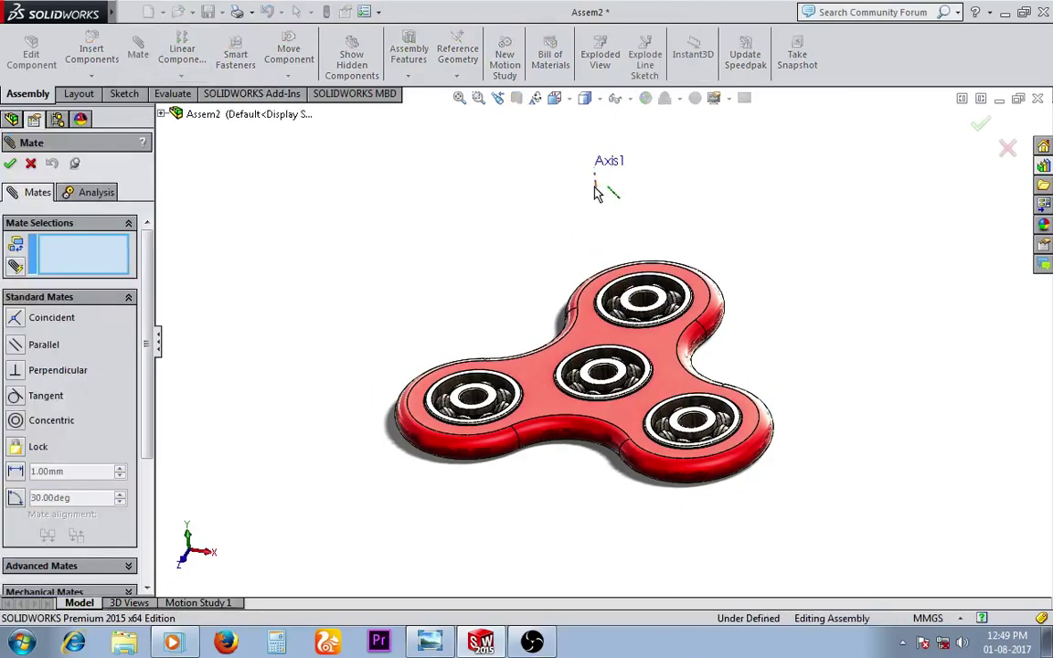
left_click(596, 192)
scroll(627, 350, "down", 2)
left_click(596, 402)
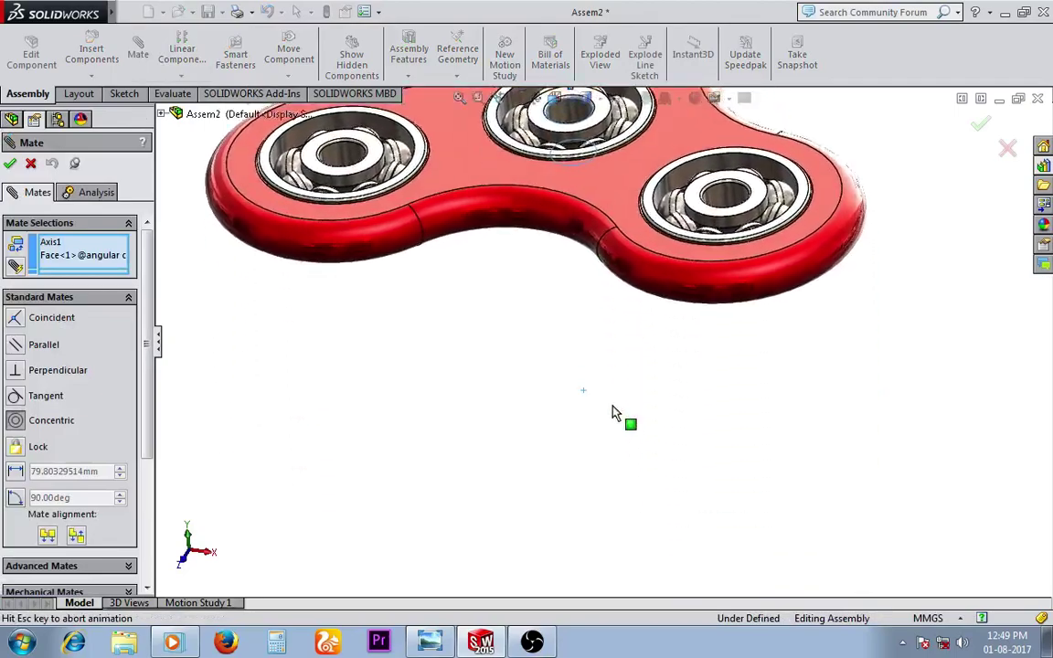
left_click(841, 427)
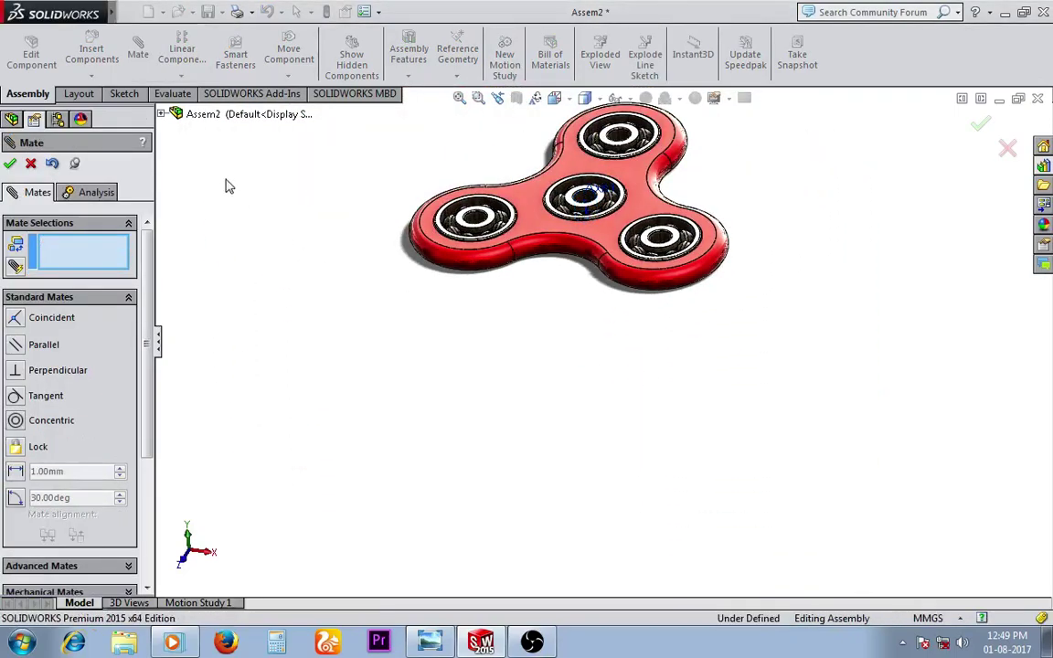
Step: Make the spinner's flat face coincident with Top Plane and finish mating
left_click(164, 115)
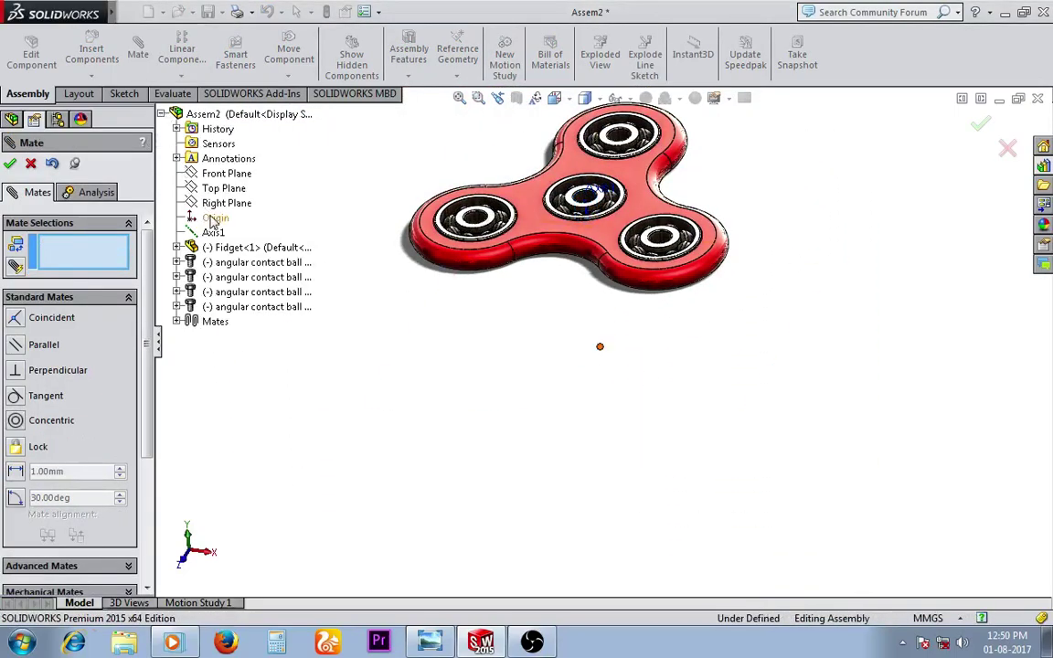
left_click(220, 188)
mouse_move(484, 292)
middle_mouse_down()
mouse_move(498, 298)
mouse_move(489, 179)
middle_mouse_up()
left_click(542, 245)
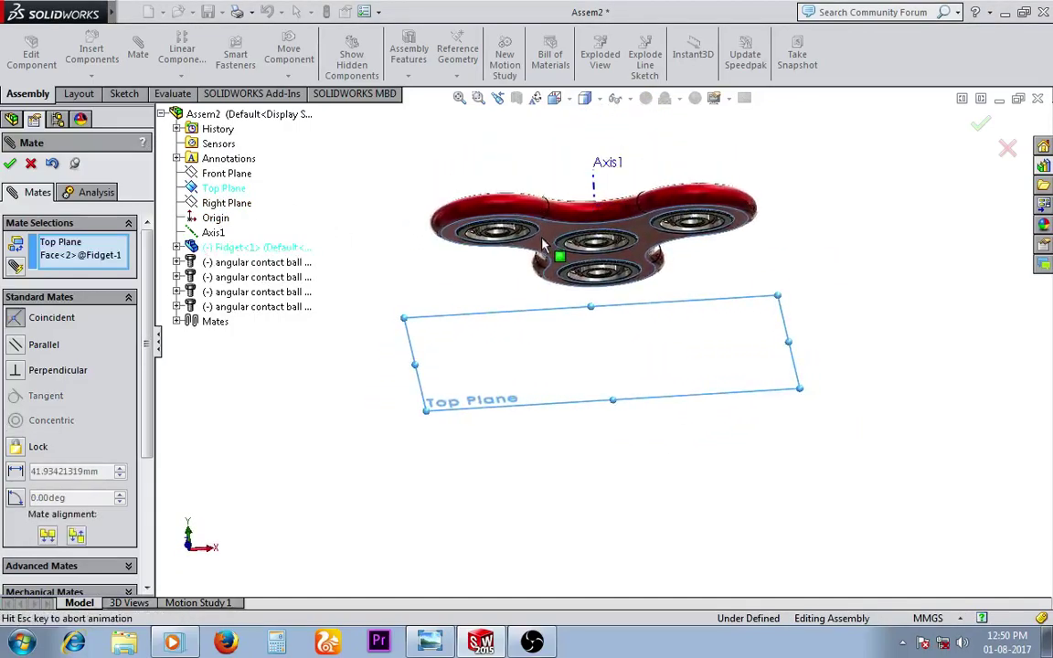
left_click(435, 187)
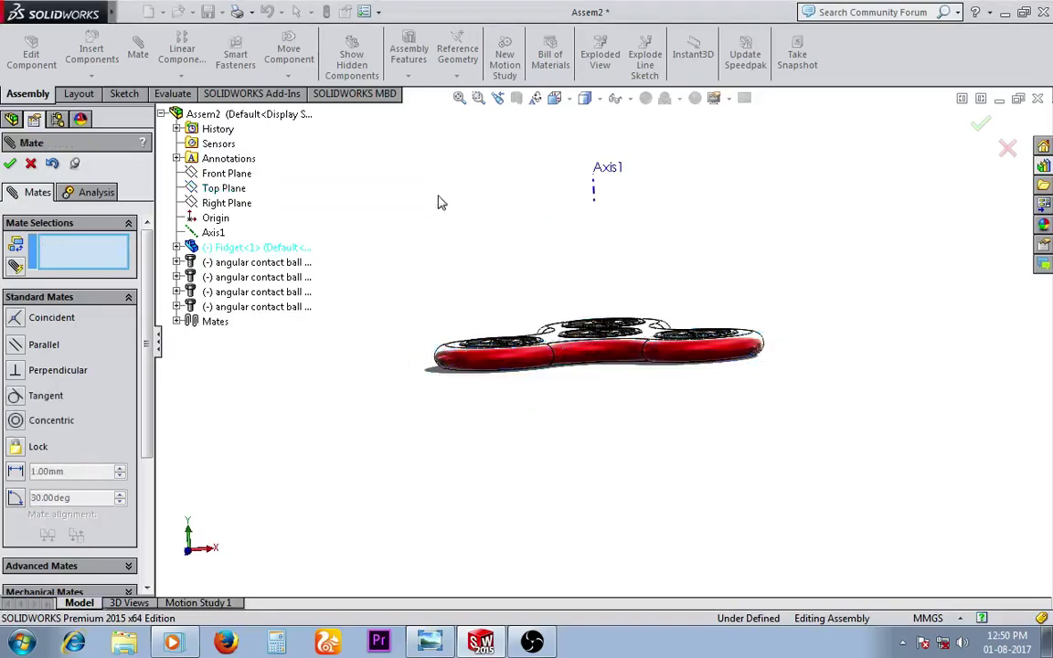
left_click(7, 166)
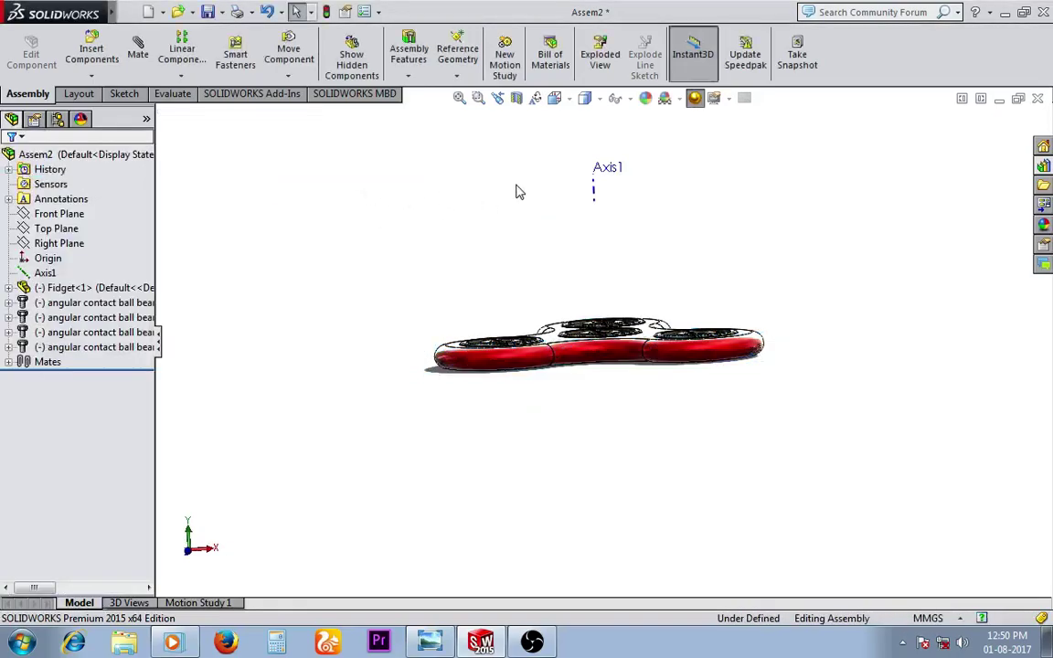
Step: Fix the centre bearing in place again
left_click(617, 97)
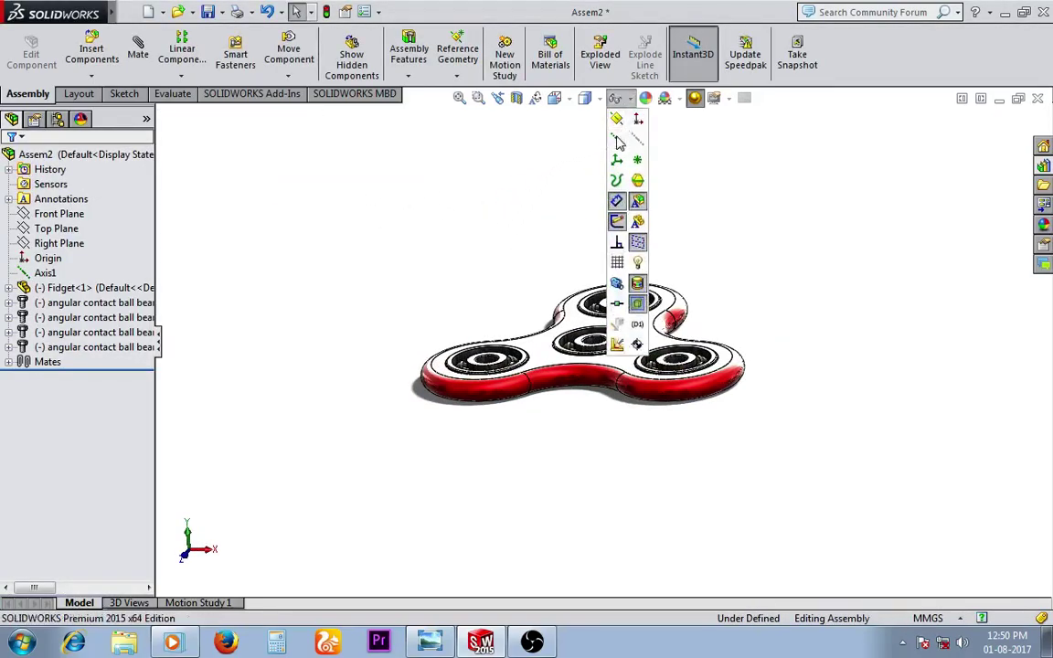
scroll(550, 202, "down", 3)
scroll(588, 399, "down", 2)
scroll(587, 399, "up", 1)
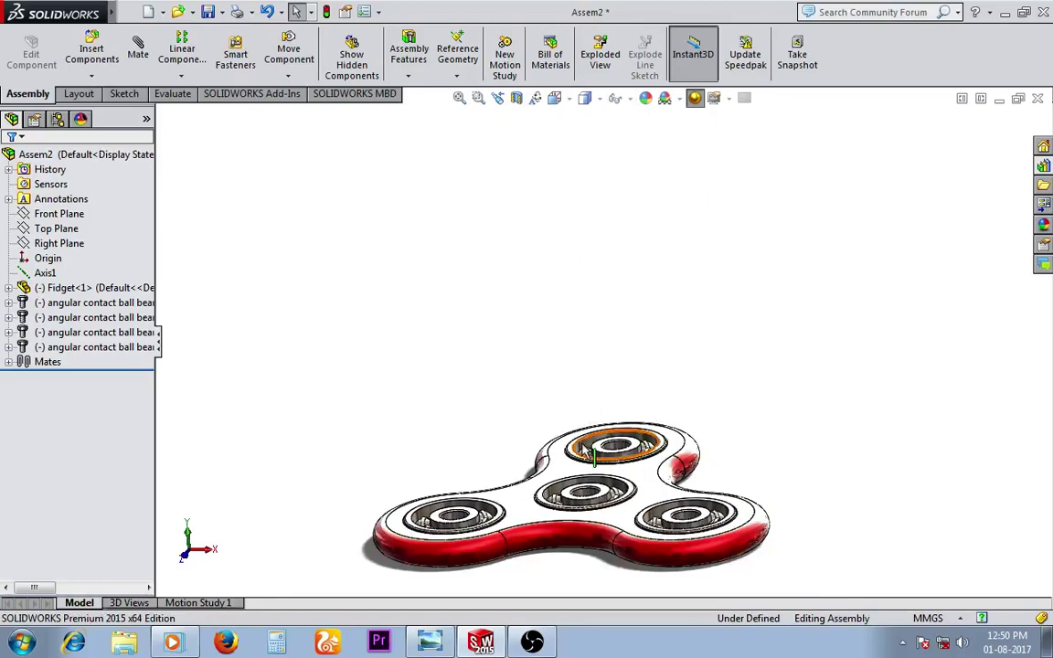
scroll(511, 395, "down", 3)
scroll(447, 359, "down", 2)
scroll(606, 546, "up", 3)
scroll(571, 503, "down", 2)
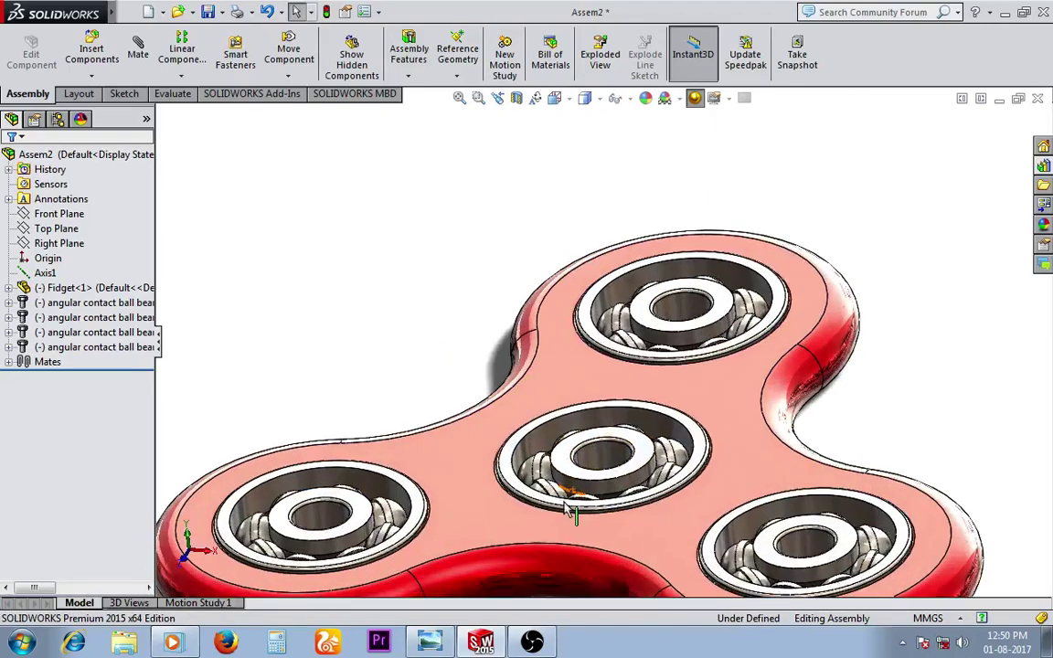
right_click(575, 468)
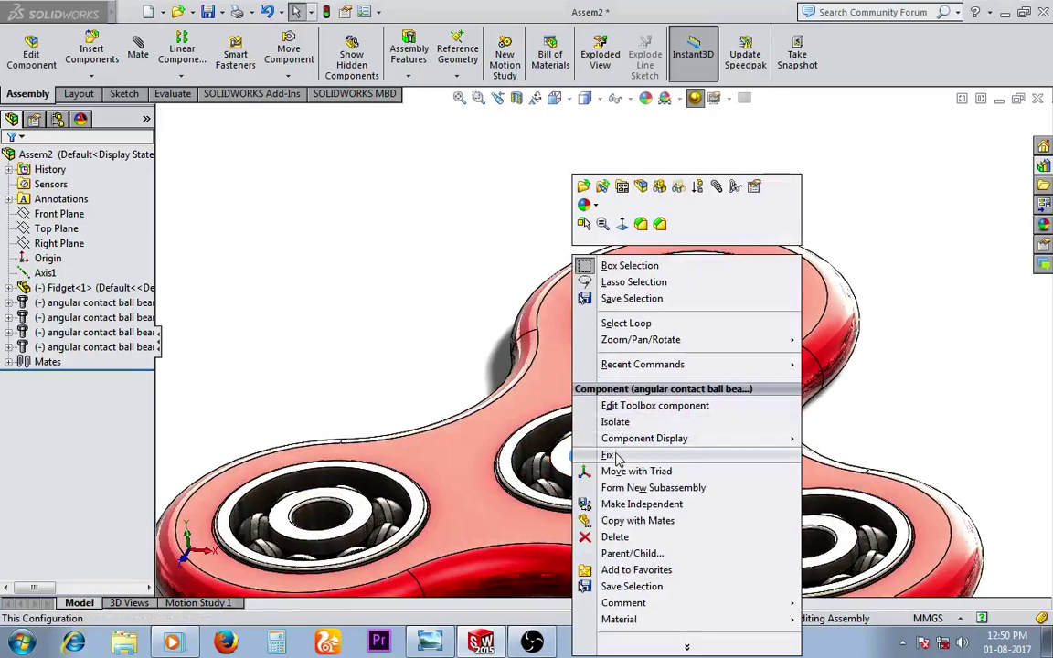
left_click(585, 453)
Step: View the spinner edge-on, tilt the view, and drag the fidget body around its axis
key("space")
left_click(475, 483)
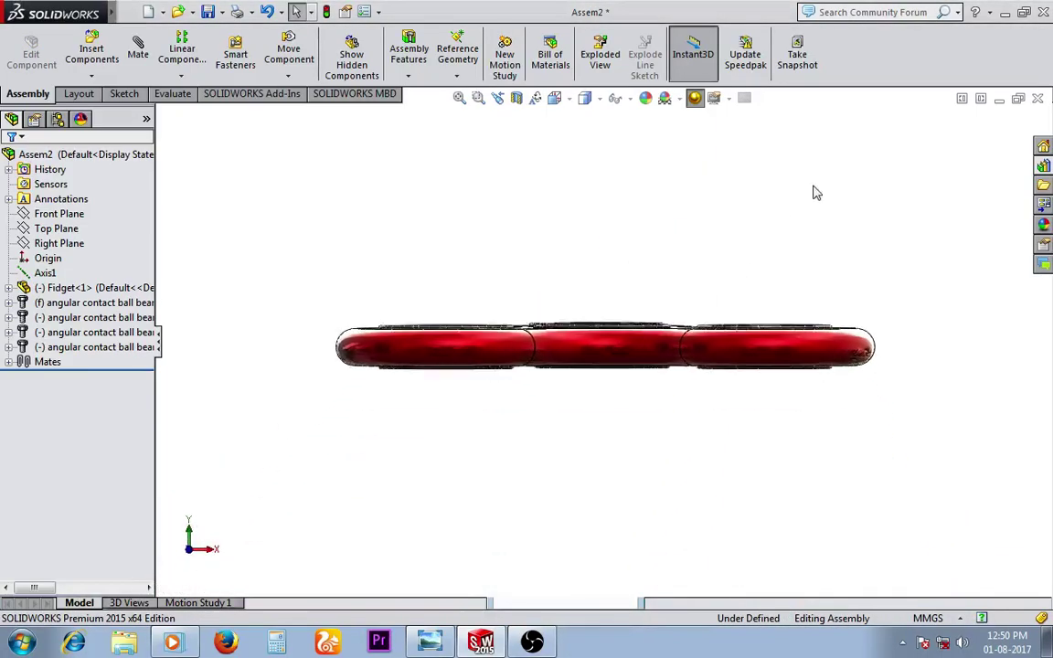
mouse_move(813, 190)
middle_mouse_down()
mouse_move(791, 229)
mouse_move(787, 272)
middle_mouse_up()
middle_click_drag(411, 239, 404, 226)
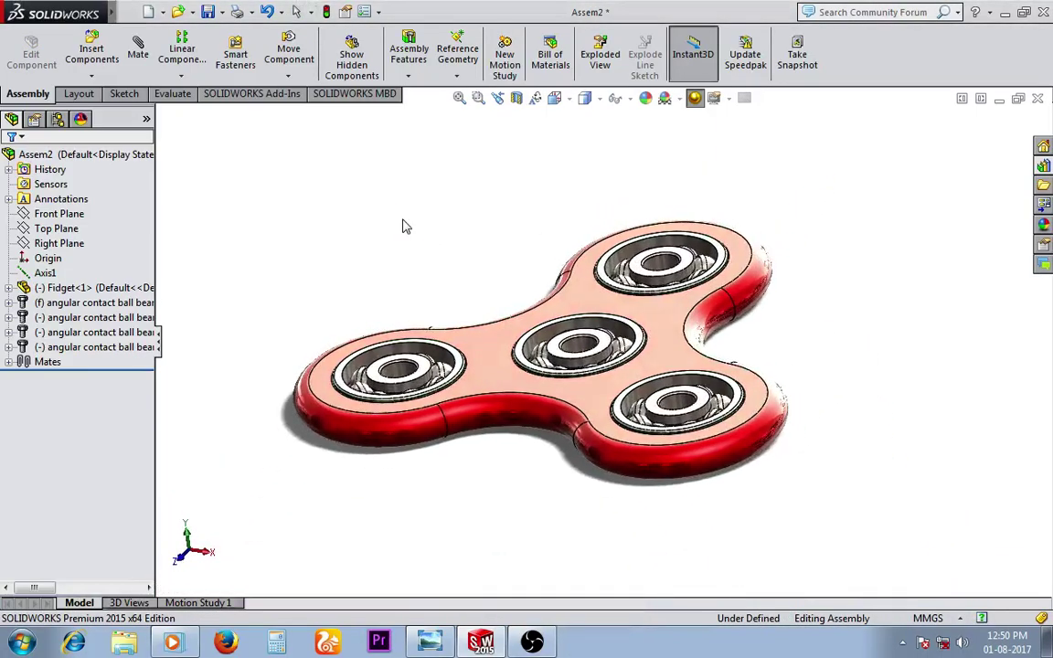
scroll(416, 228, "down", 2)
left_click_drag(426, 236, 433, 244)
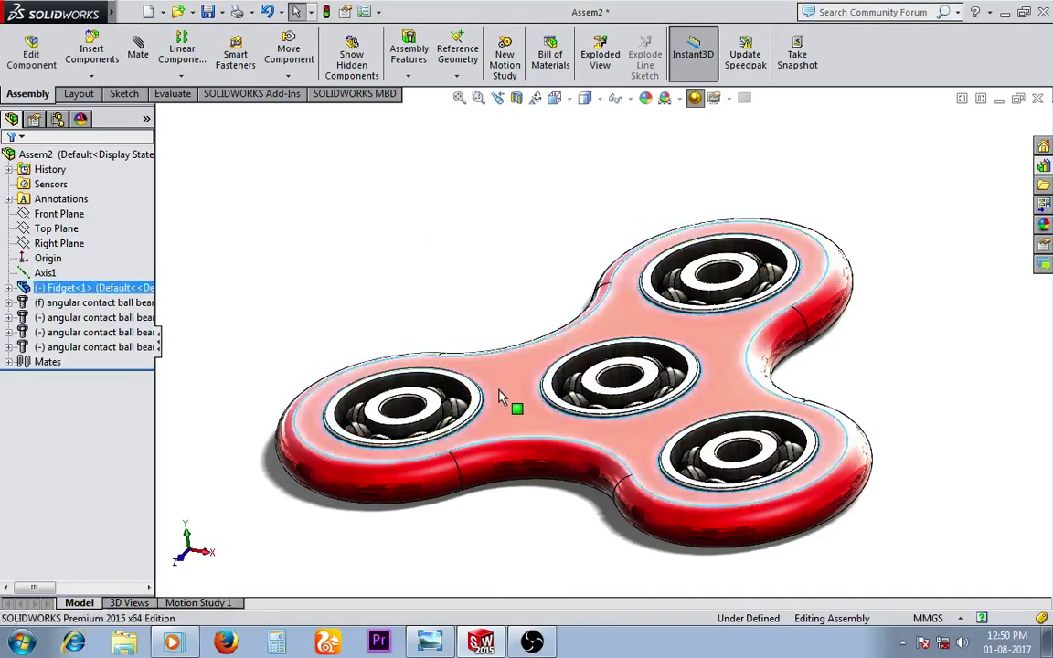
mouse_move(501, 395)
left_mouse_down()
mouse_move(628, 265)
mouse_move(686, 482)
mouse_move(435, 358)
left_mouse_up()
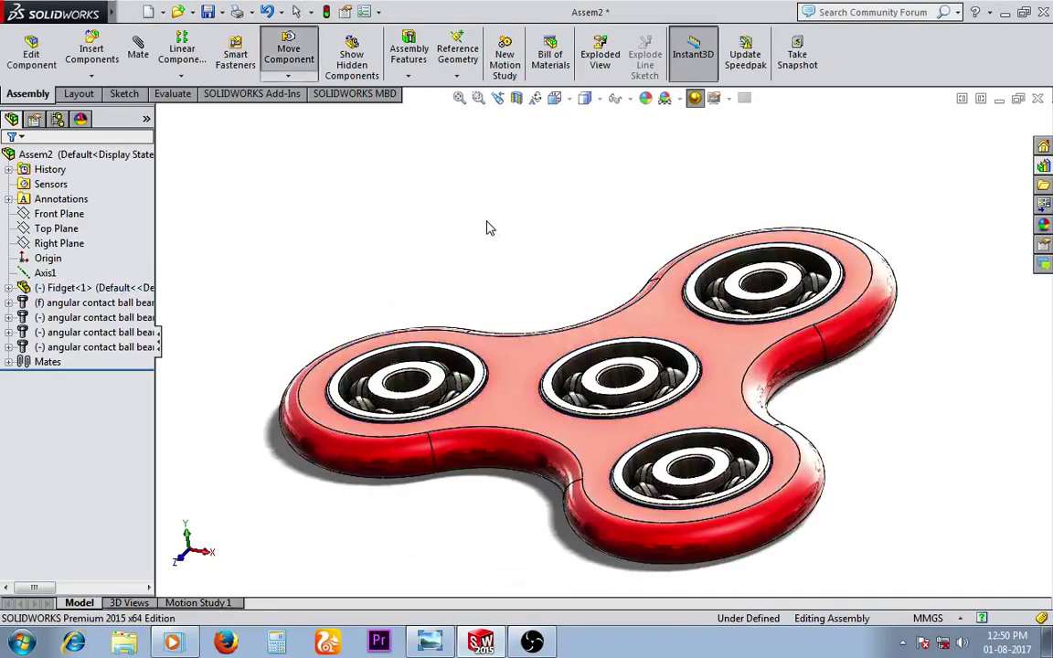
left_click_drag(489, 227, 727, 437)
scroll(785, 421, "down", 2)
Step: Start a new motion study set to 25 frames per second
left_click(512, 67)
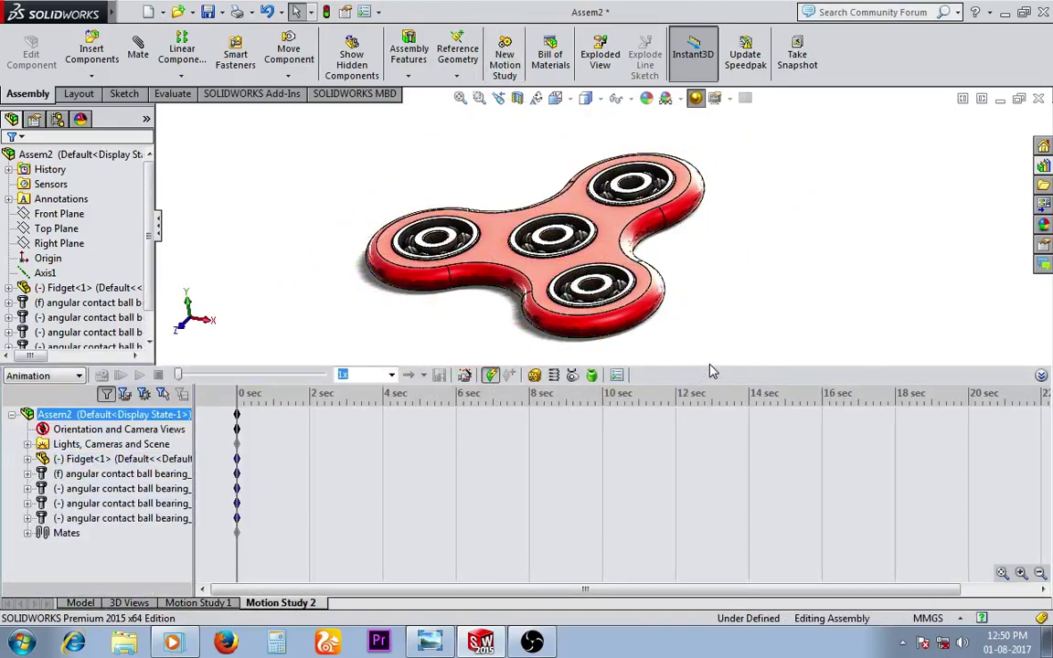
left_click(464, 375)
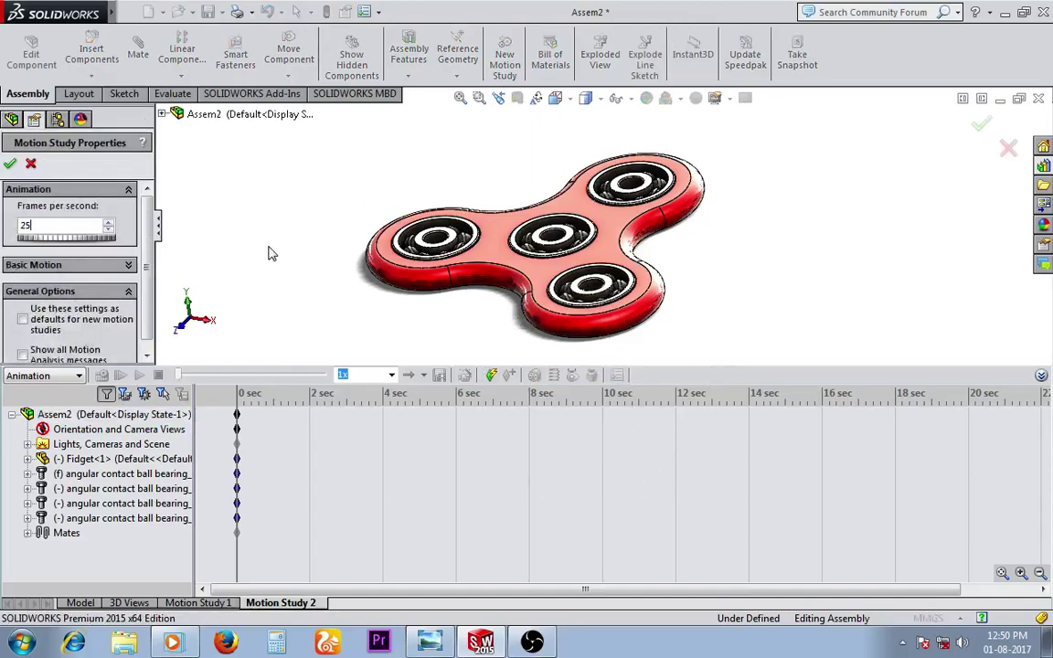
left_click(11, 163)
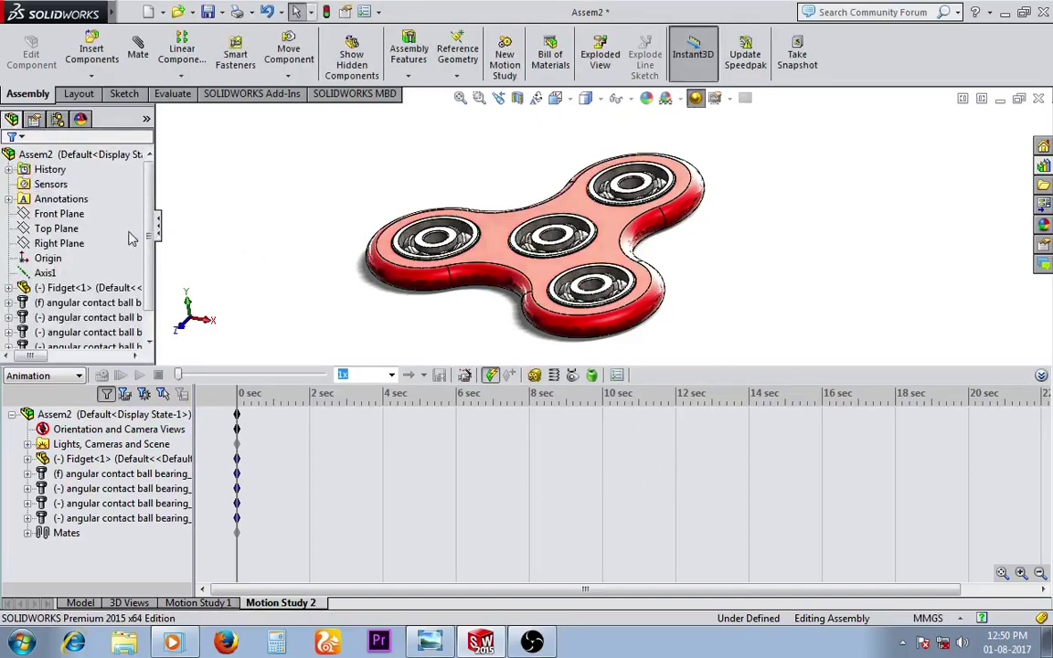
Step: Add a 25 RPM constant-speed rotary motor located on the bearing seat edge
left_click(534, 375)
scroll(571, 247, "down", 3)
scroll(567, 233, "down", 3)
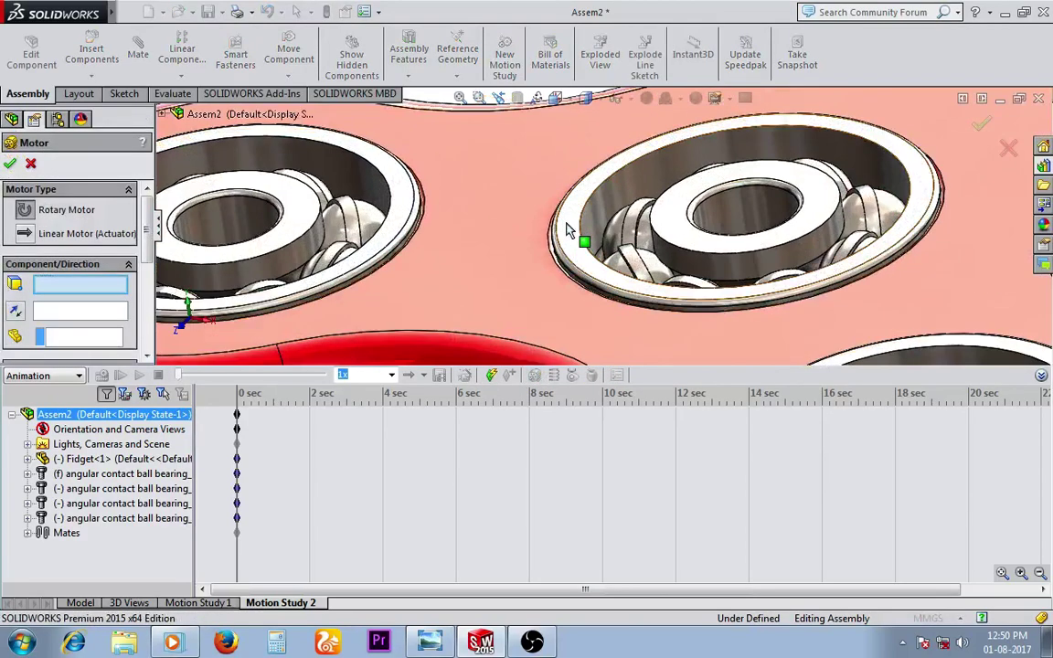
scroll(566, 233, "down", 2)
scroll(558, 260, "down", 2)
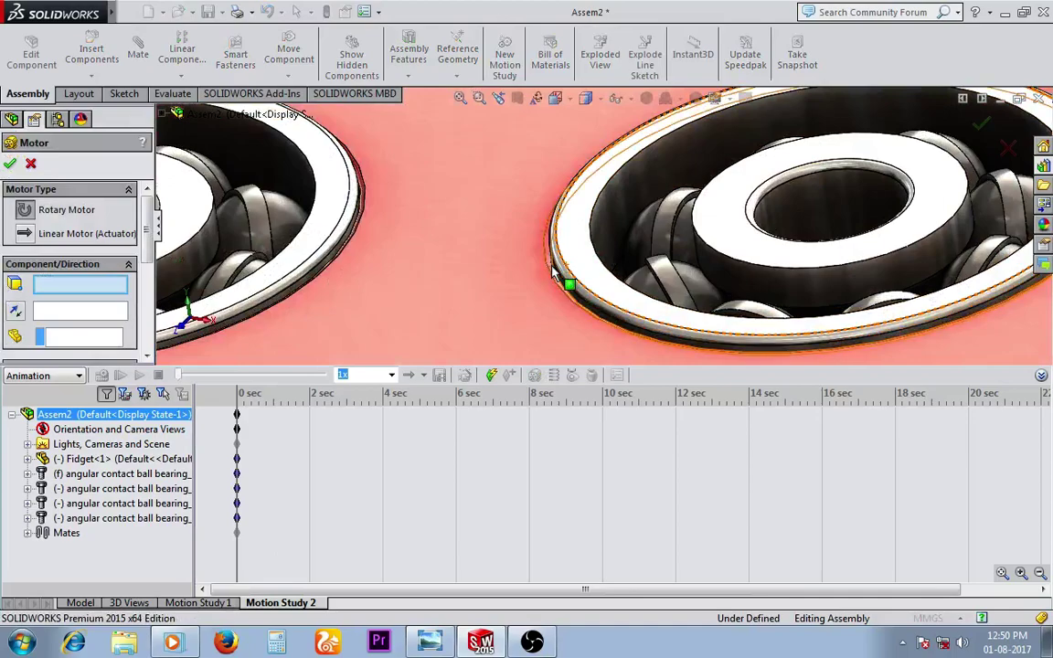
left_click(565, 279)
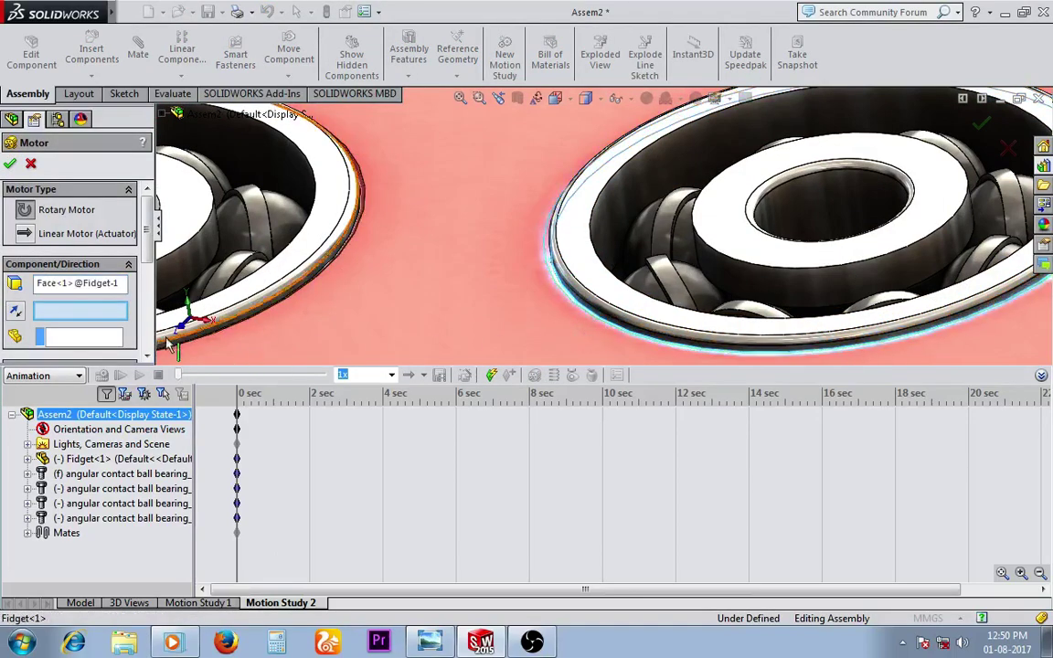
right_click(110, 286)
left_click(165, 291)
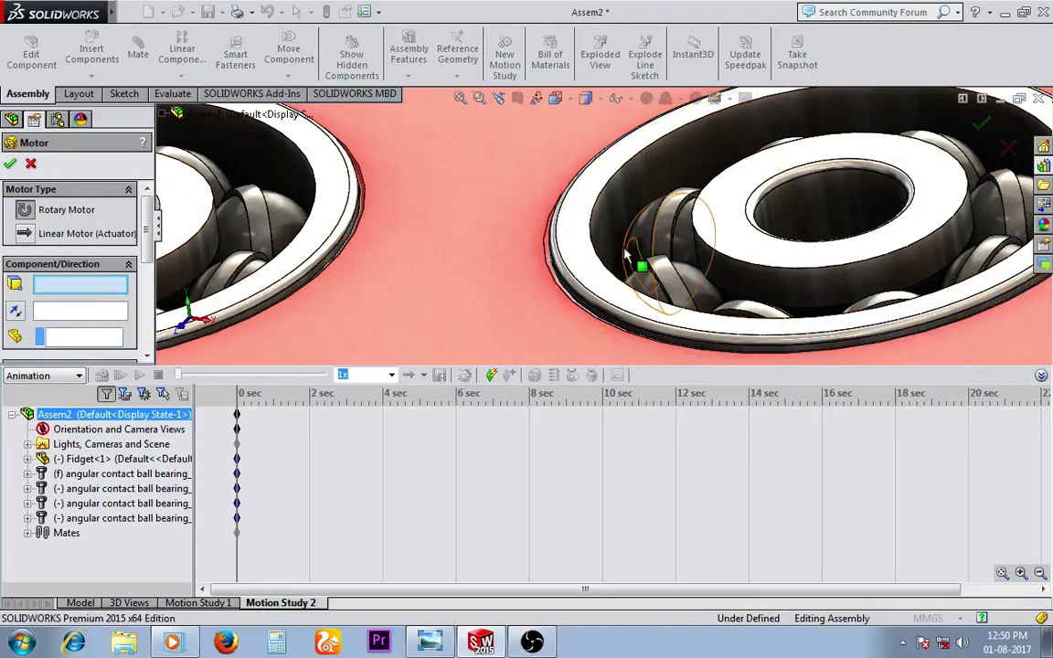
scroll(475, 297, "down", 3)
scroll(475, 291, "down", 1)
scroll(475, 289, "up", 1)
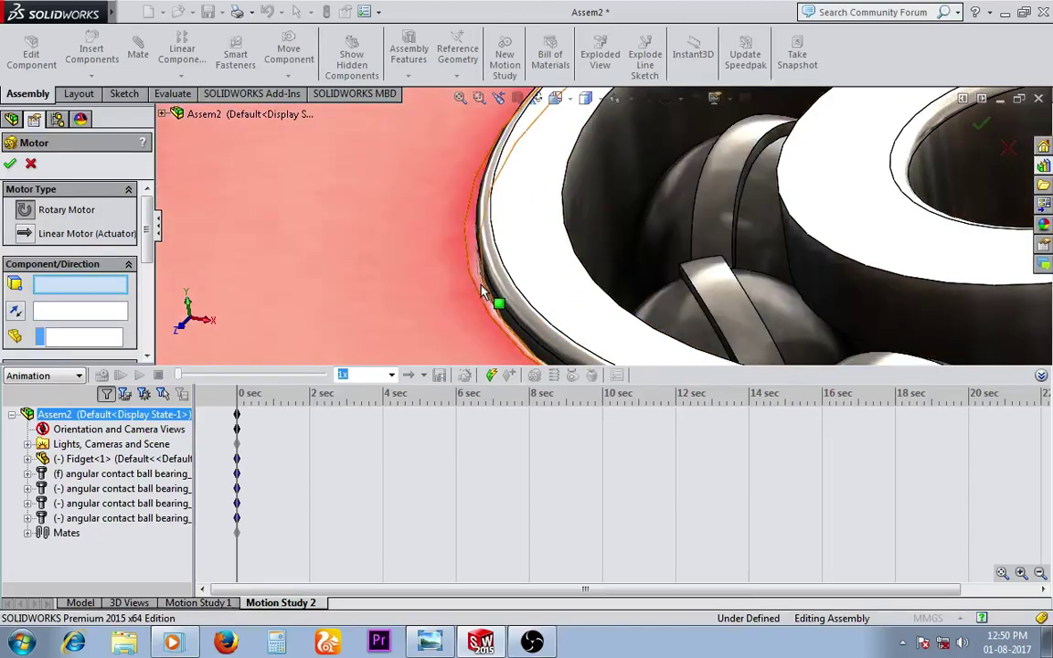
scroll(476, 293, "down", 1)
left_click(475, 291)
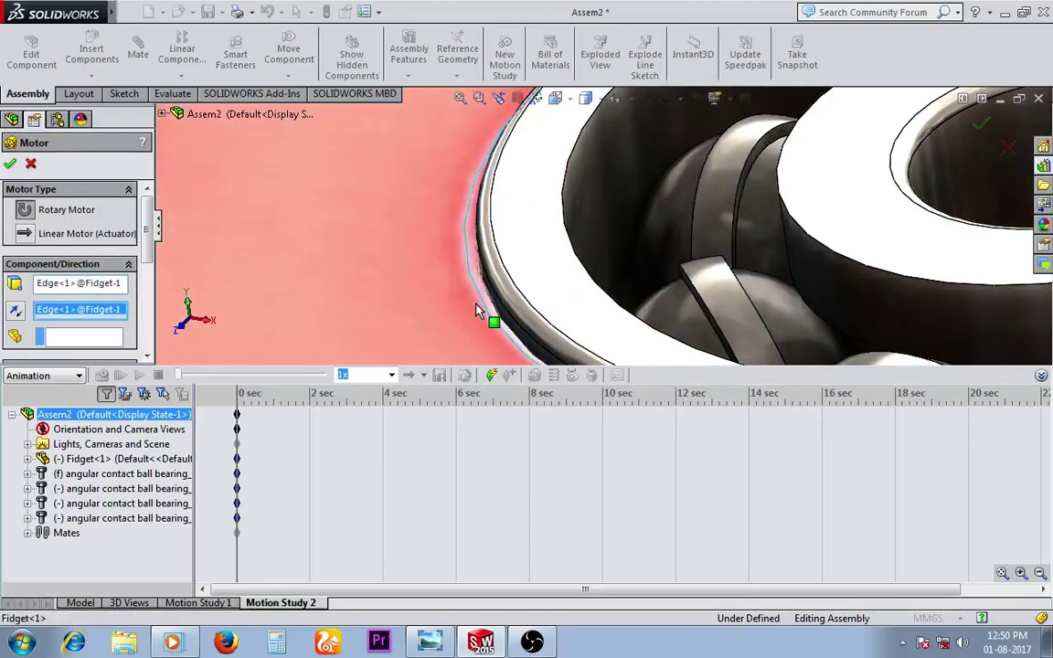
scroll(297, 331, "up", 2)
scroll(297, 330, "up", 2)
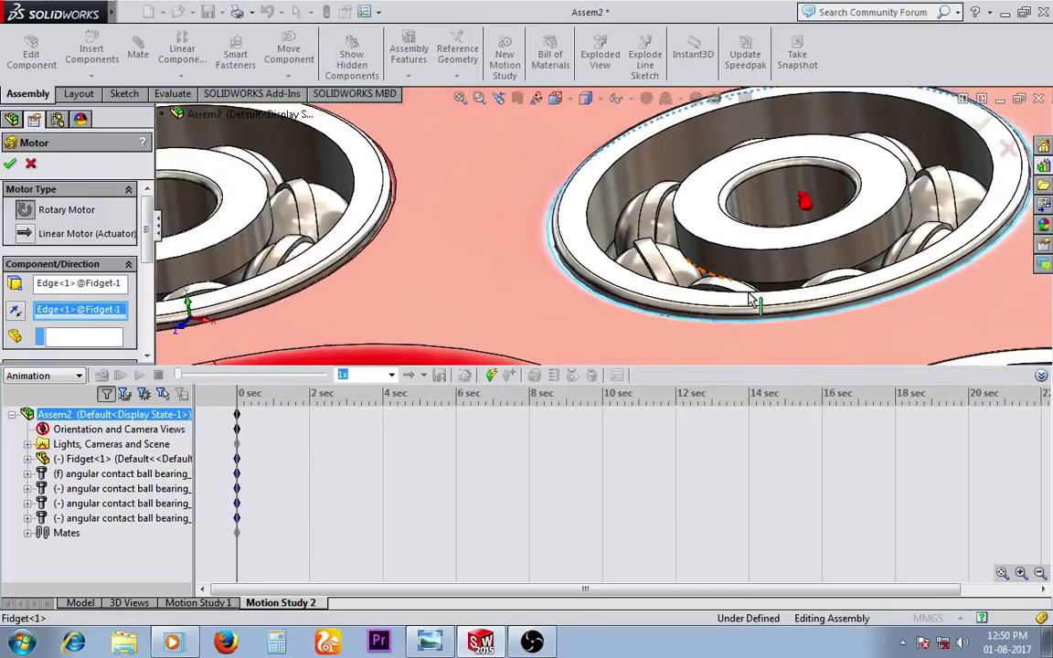
scroll(109, 260, "down", 1)
scroll(97, 271, "down", 3)
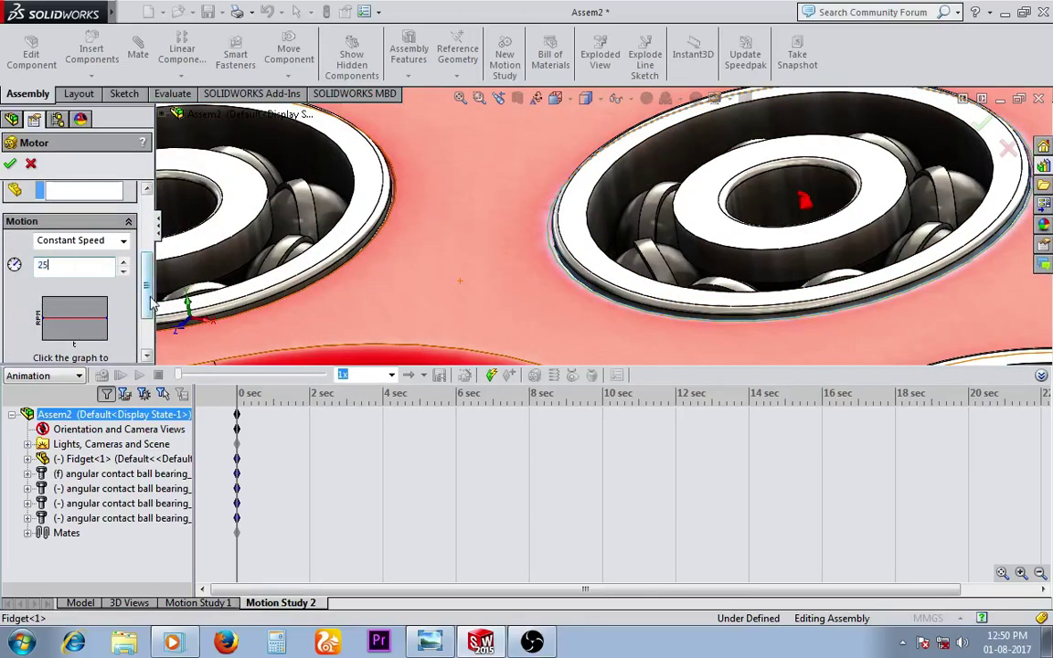
left_click(10, 165)
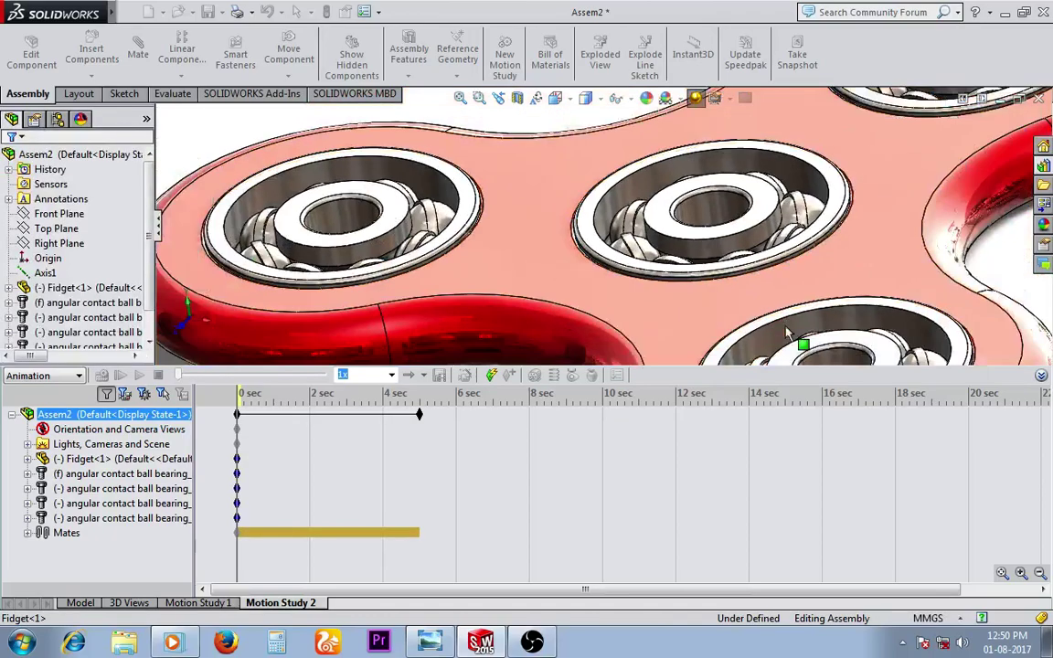
Step: Stretch the Motion Study 2 end time to 20 sec and play it
scroll(842, 247, "down", 2)
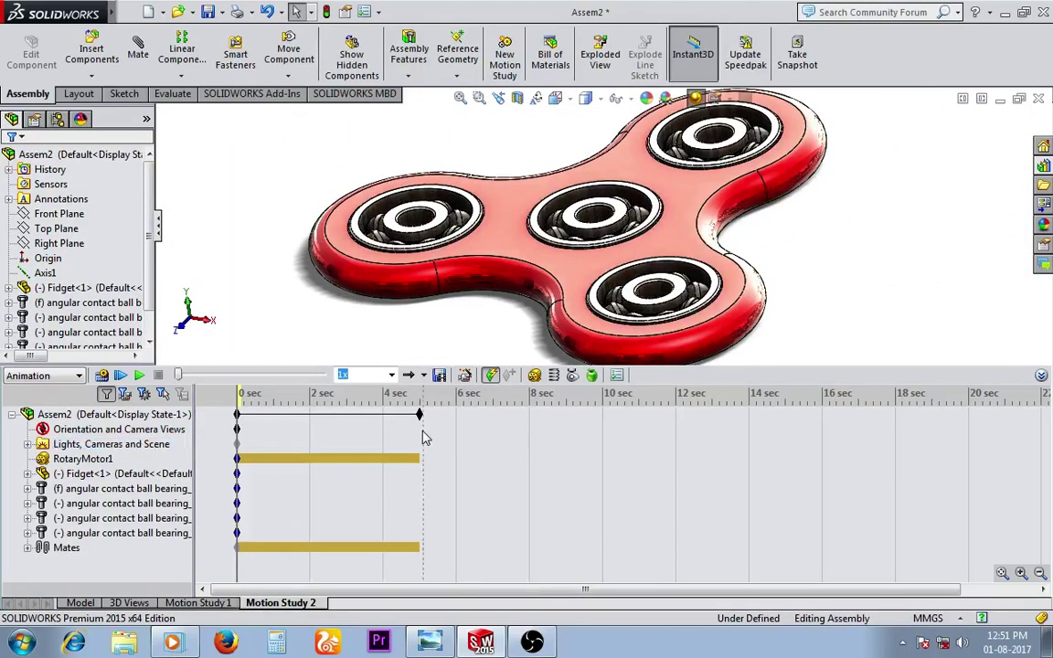
left_click_drag(420, 417, 453, 421)
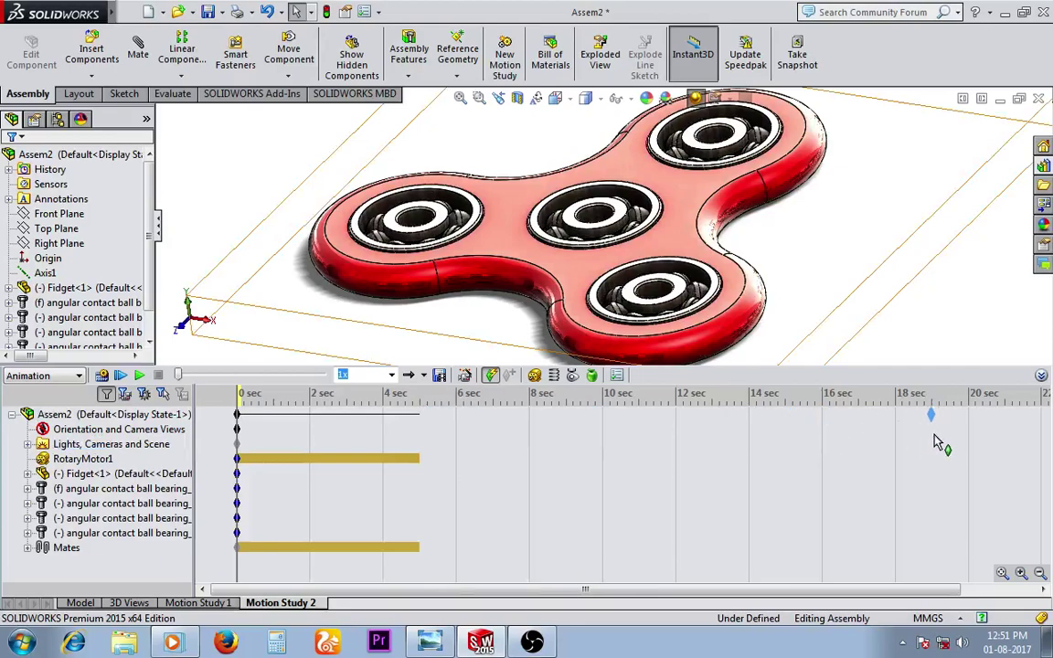
left_click_drag(975, 440, 969, 438)
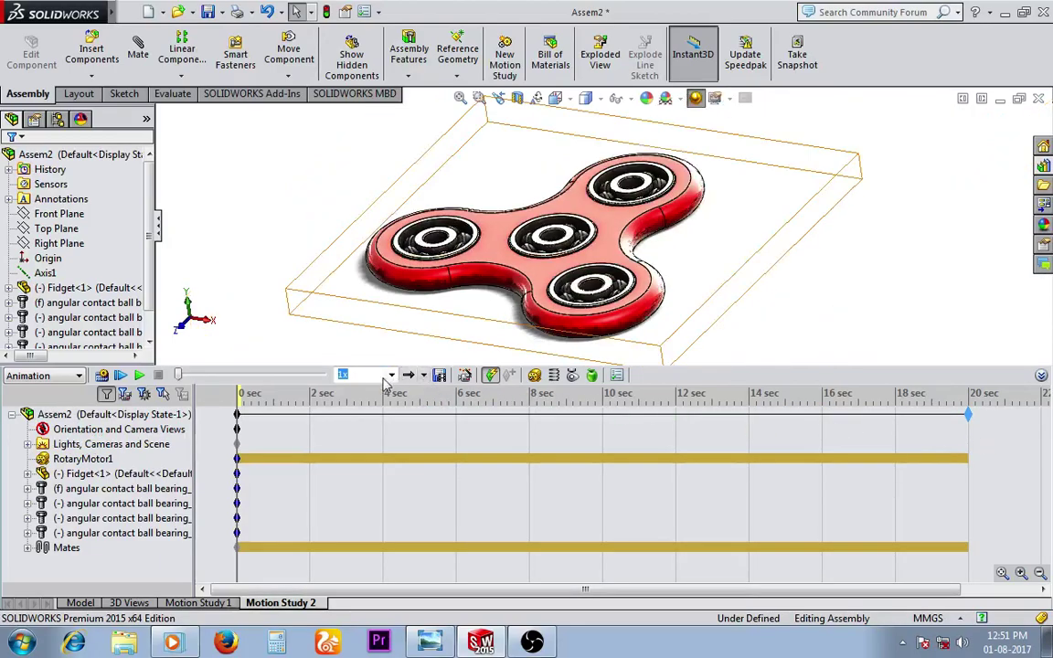
left_click(126, 377)
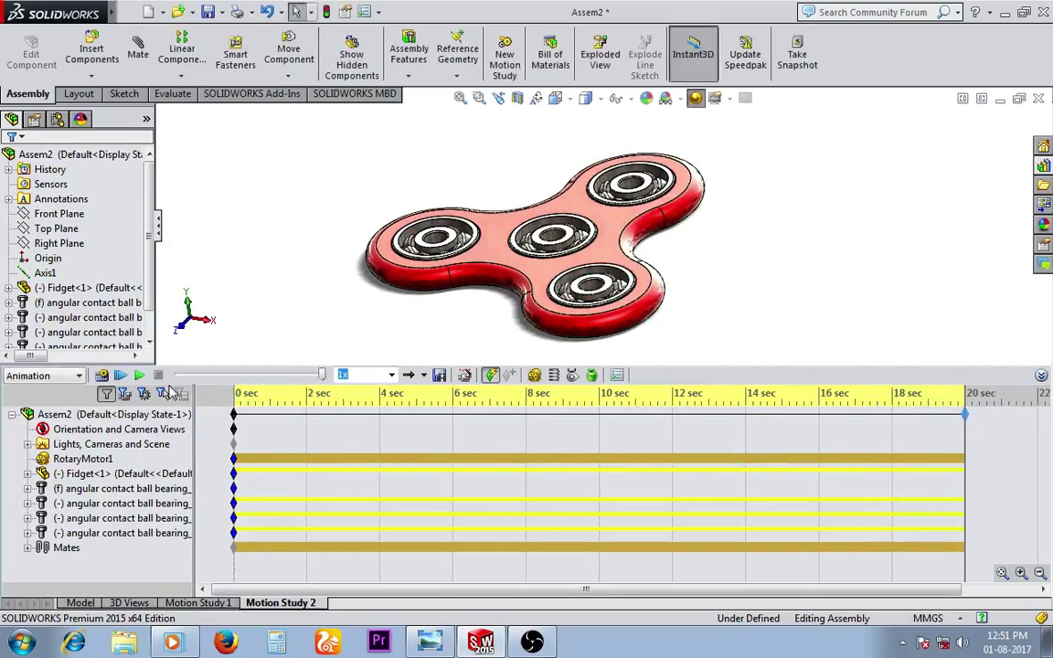
Step: Replay the animation, collapse the timeline, and play it at 2x speed
left_click(139, 374)
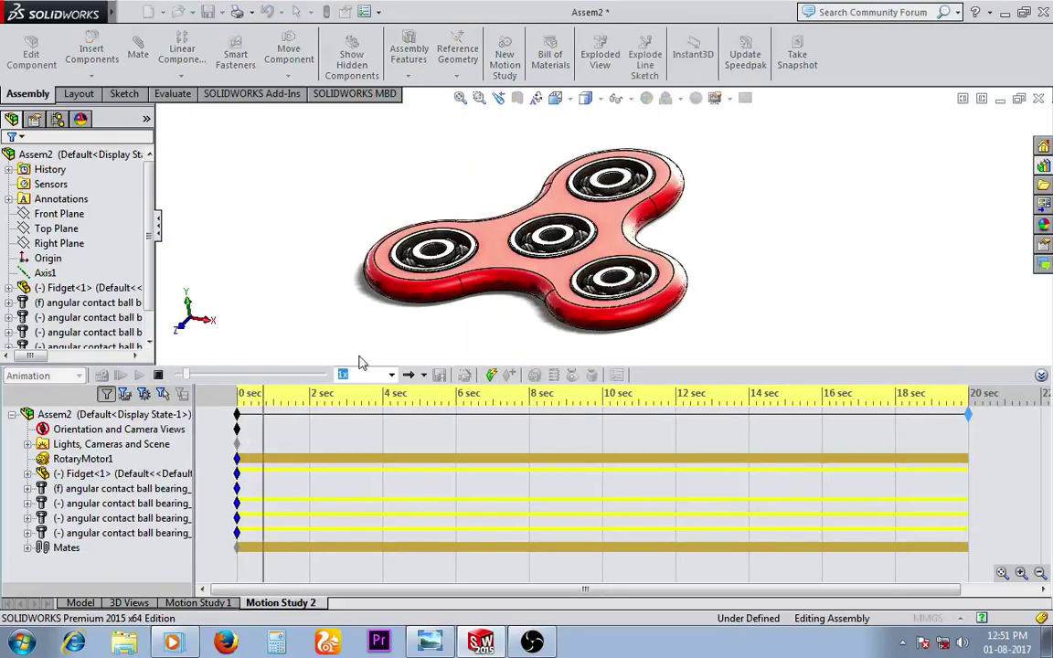
left_click(1041, 375)
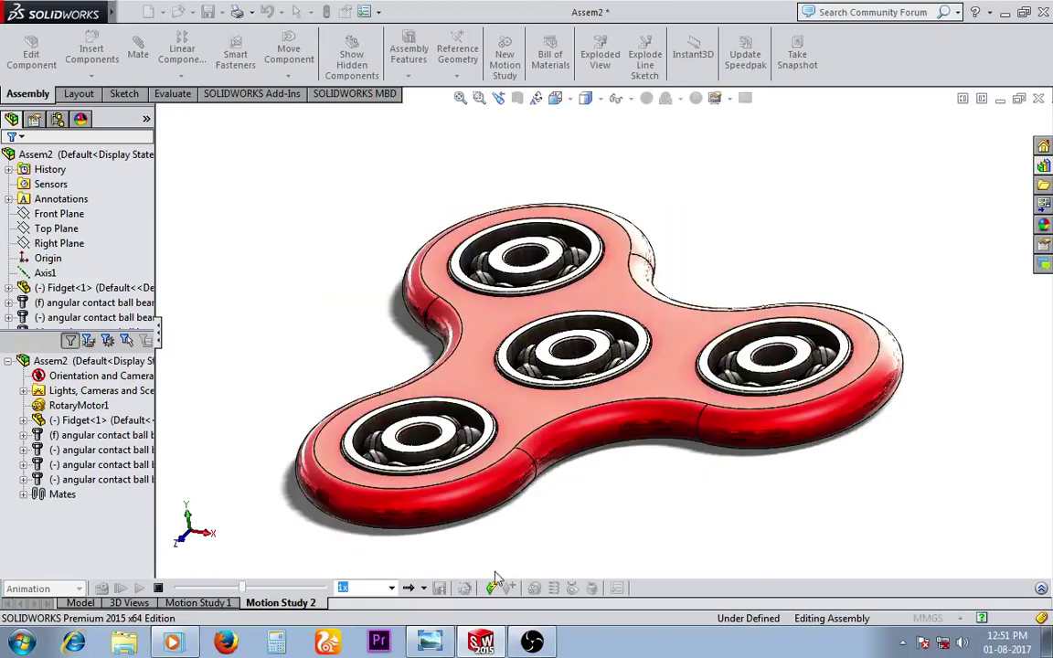
left_click(387, 587)
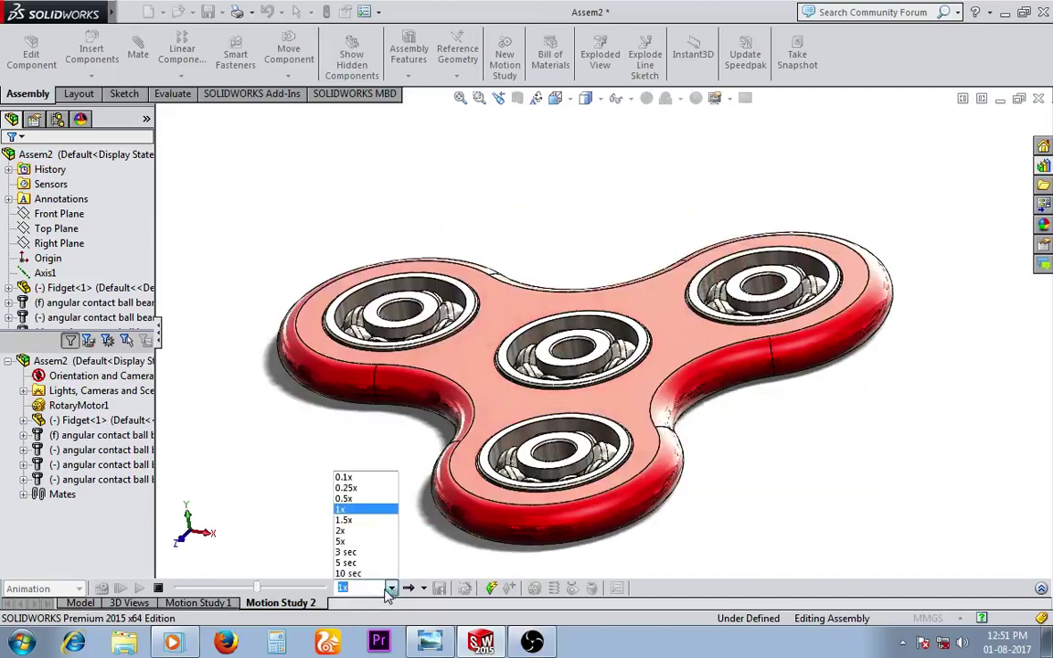
left_click(352, 530)
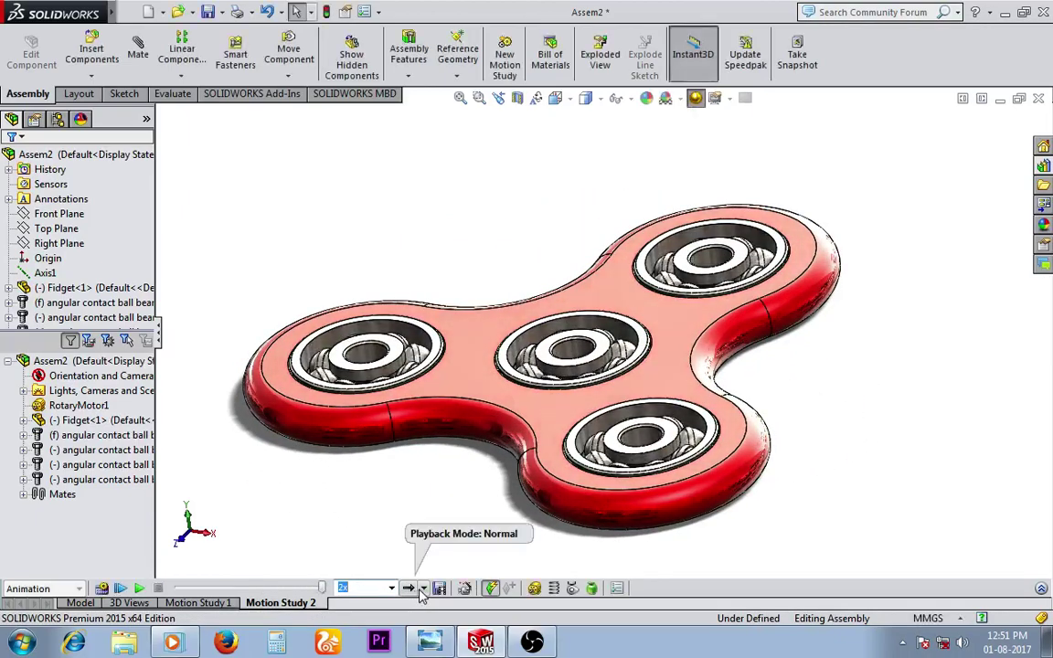
Step: Replay the spinner animation at 1.5x playback speed
left_click(422, 589)
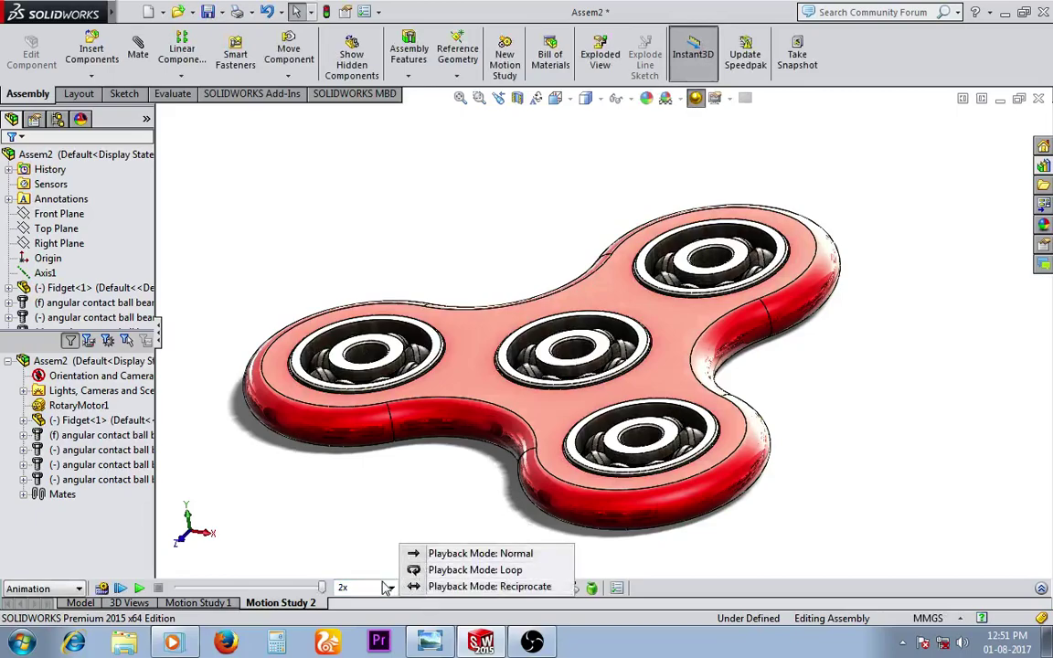
left_click(386, 588)
left_click(390, 588)
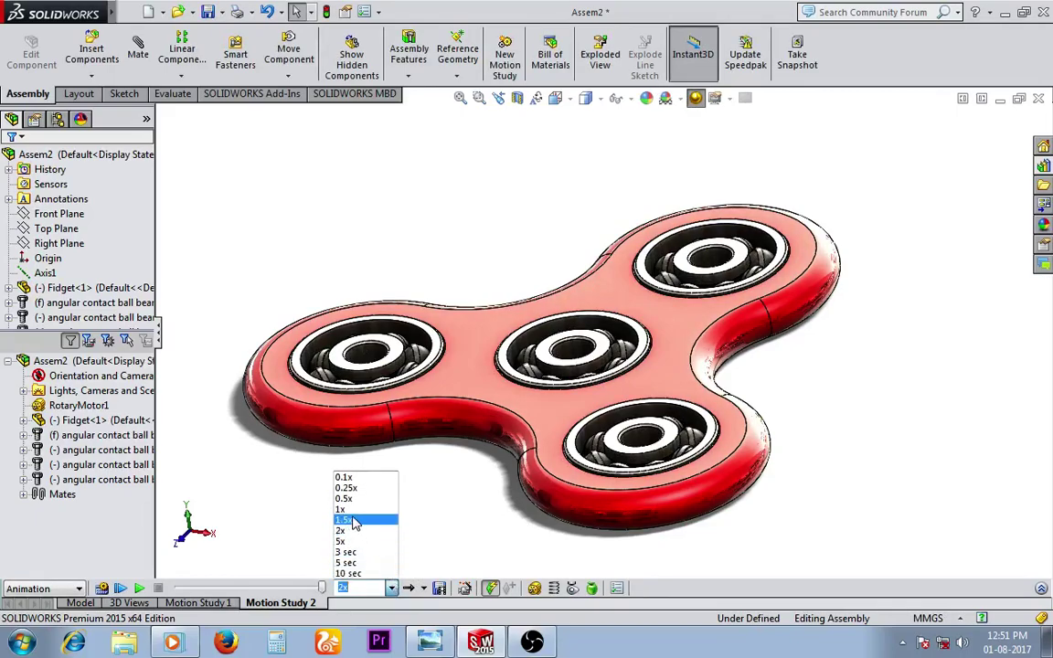
left_click(352, 519)
left_click(140, 588)
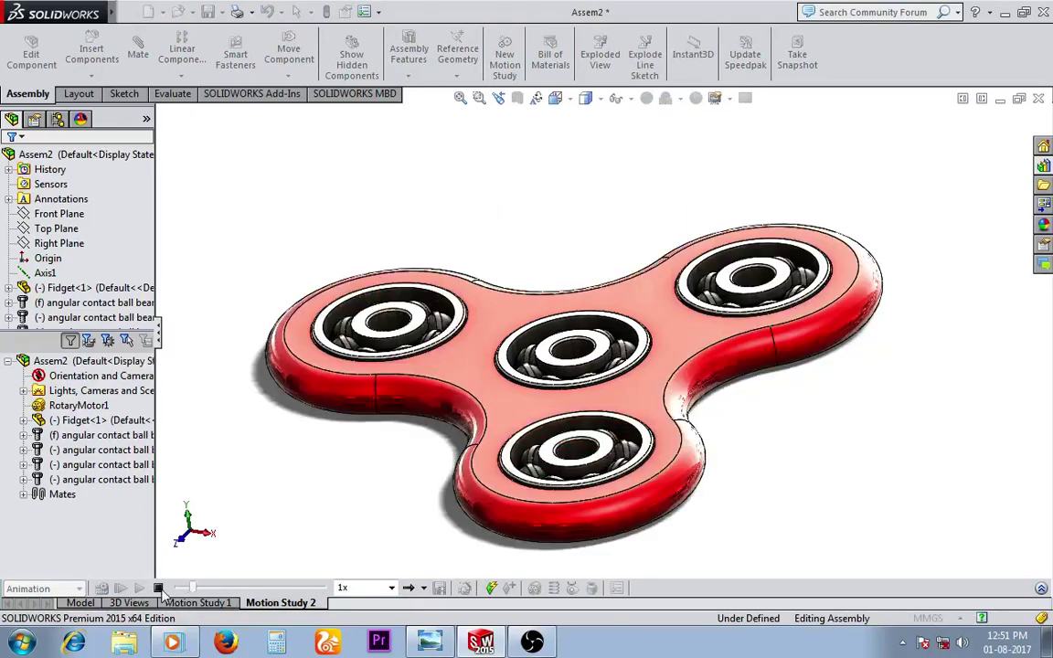
Step: Try freely moving the spinner body, then deselect it and replay the motion study
left_click(492, 307)
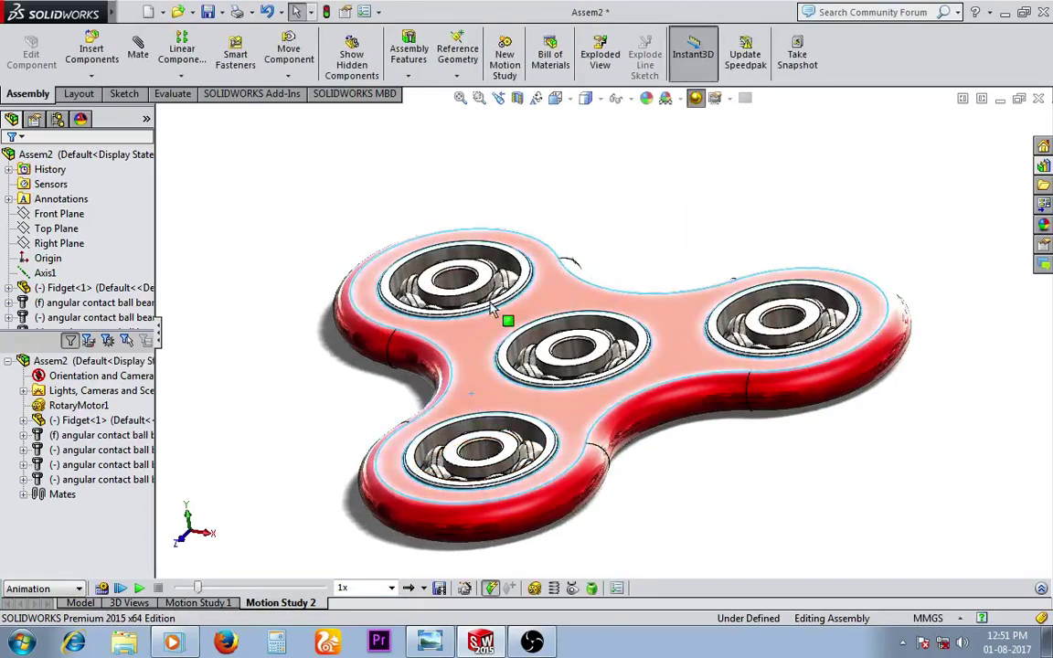
left_click(685, 294)
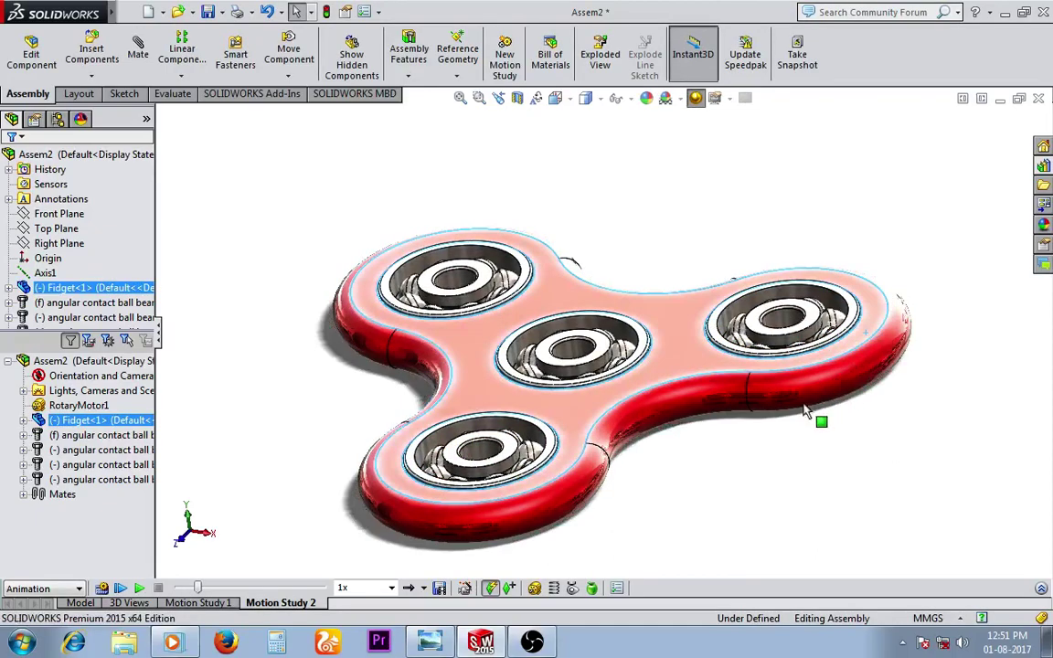
key("Escape")
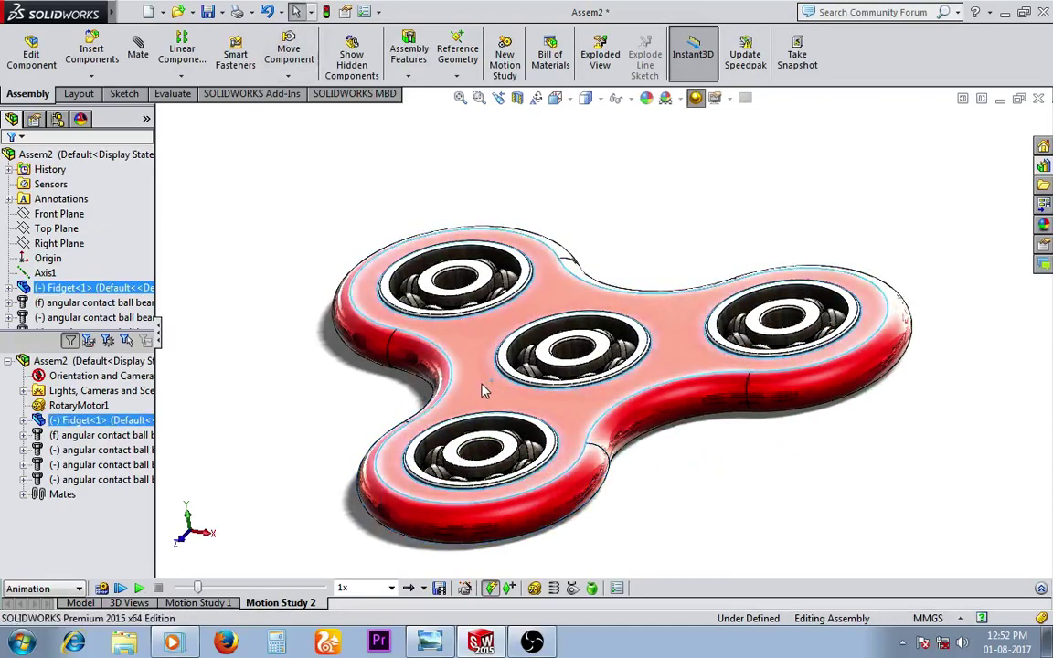
left_click(851, 423)
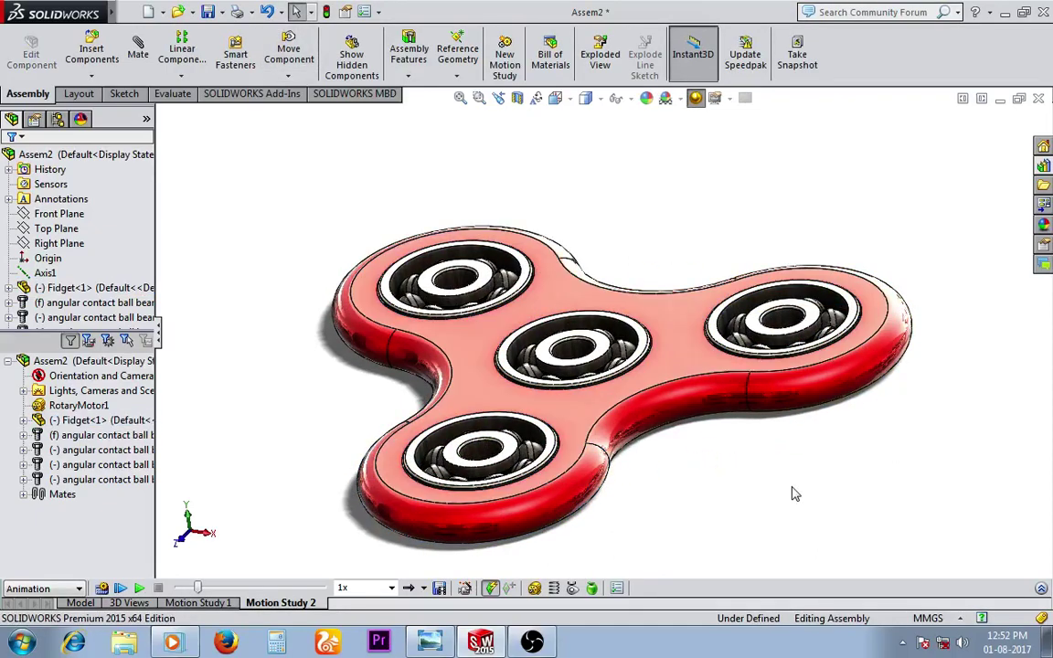
left_click(138, 588)
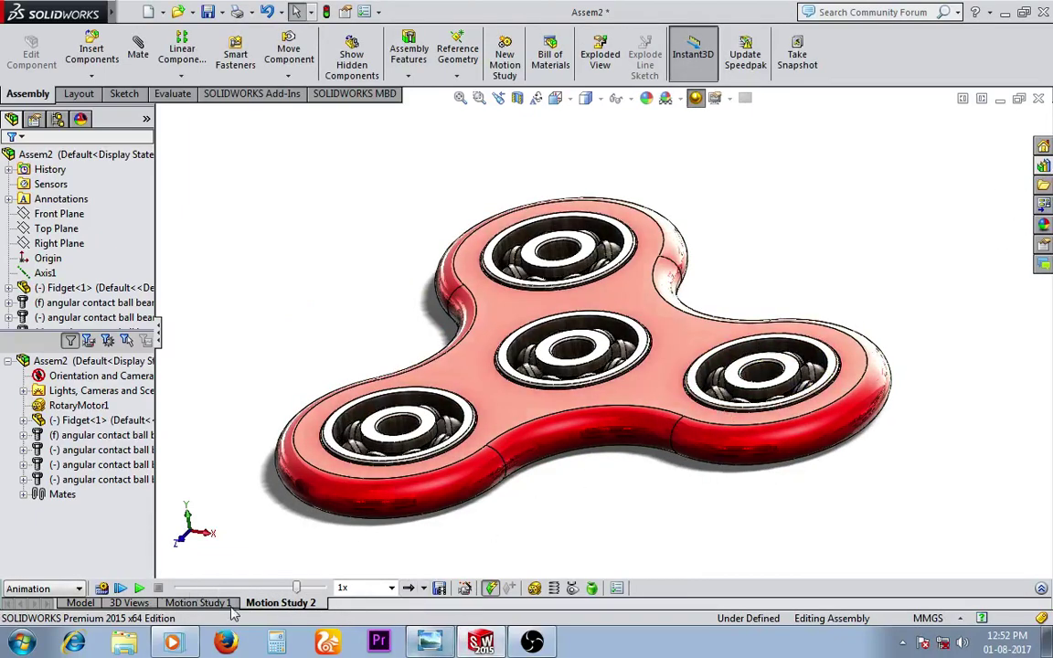
Step: Return to the model and turn the spinner body about its central bearing
left_click(91, 604)
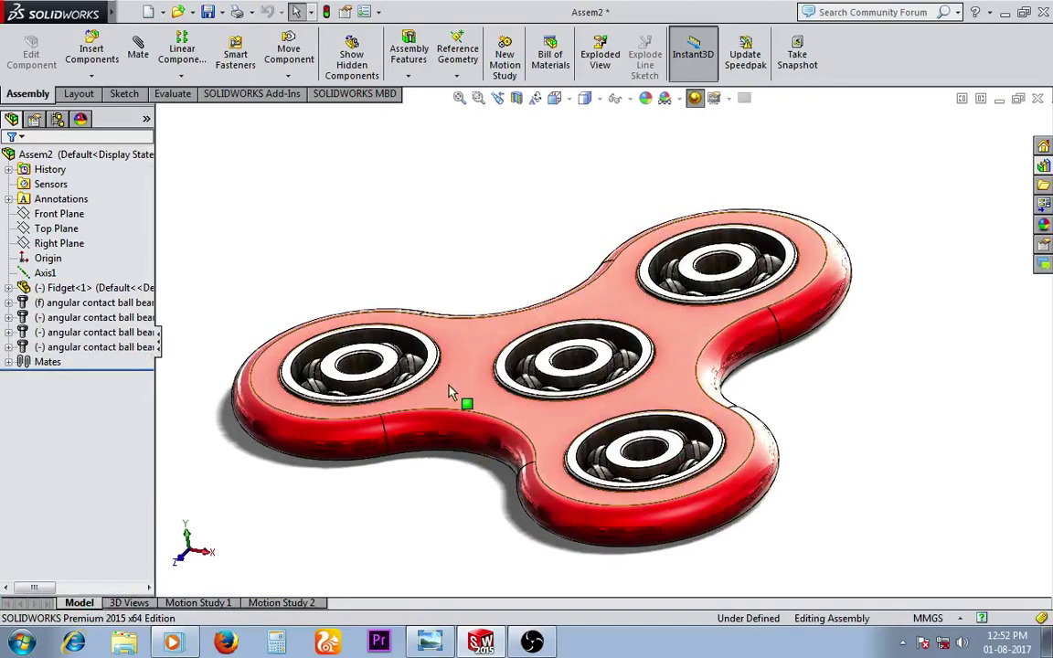
mouse_move(448, 390)
middle_mouse_down()
mouse_move(548, 287)
mouse_move(756, 468)
middle_mouse_up()
mouse_move(757, 469)
left_mouse_down()
mouse_move(430, 357)
mouse_move(688, 296)
mouse_move(496, 472)
mouse_move(478, 448)
mouse_move(469, 381)
mouse_move(560, 342)
mouse_move(663, 444)
mouse_move(384, 457)
left_mouse_up()
key("Escape")
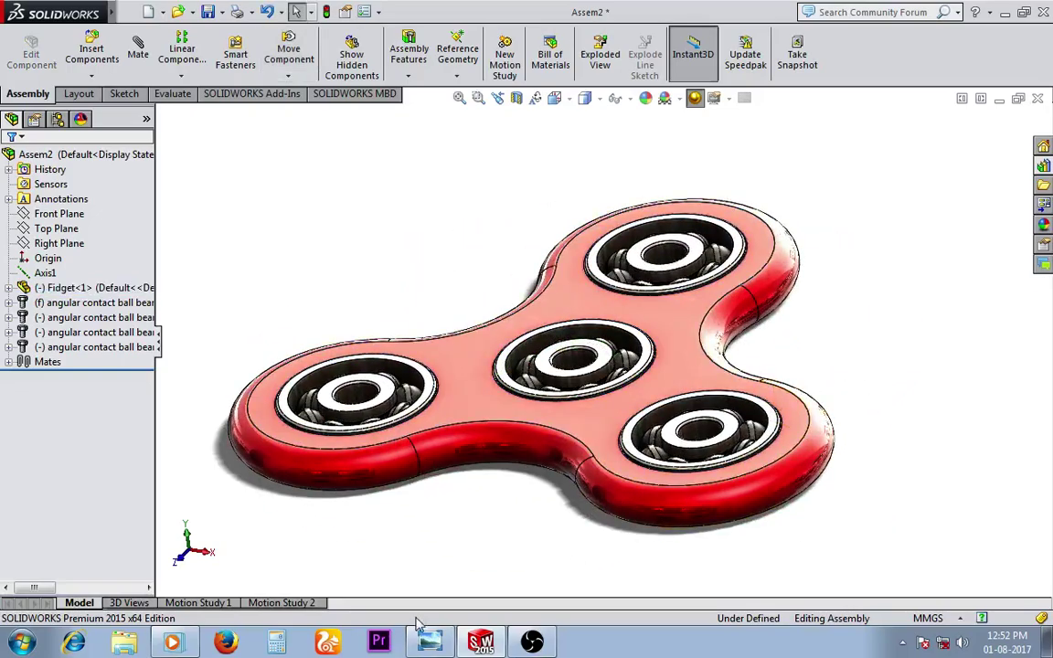